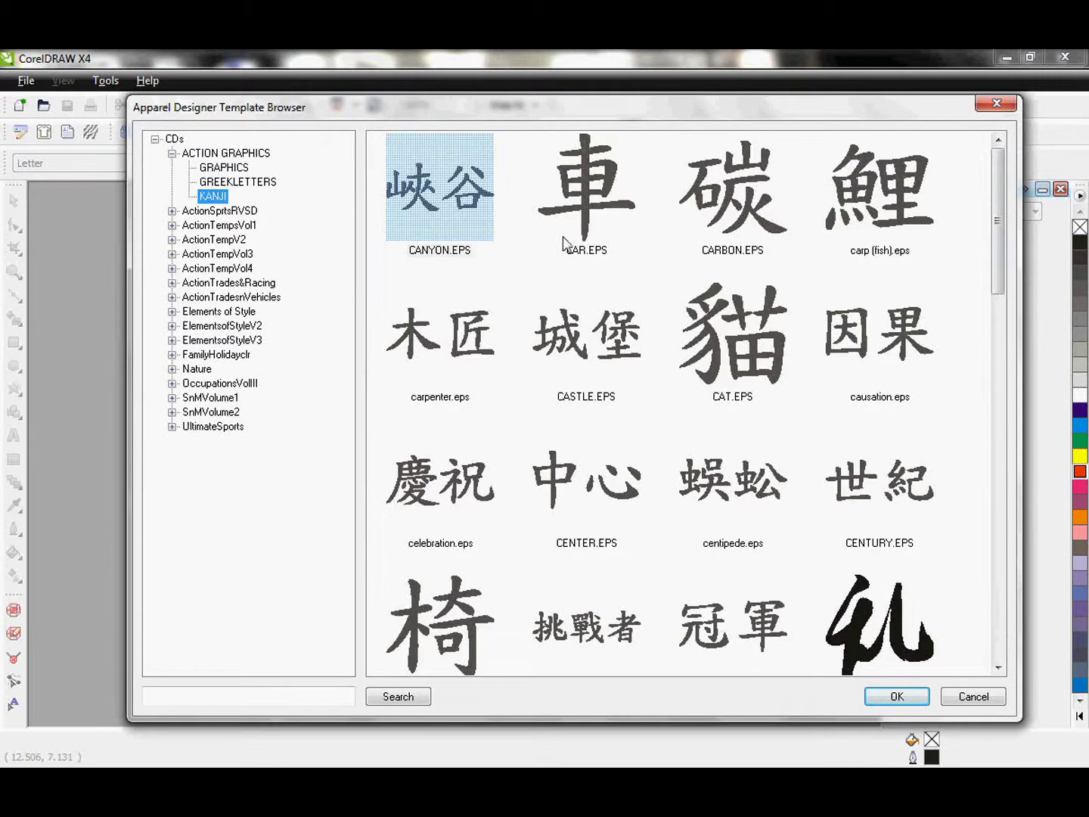
Browse the template collections to KANJI and open ETERNITY.EPS as a new drawing
{"action": "left_click_drag", "start_coordinate": [998, 241], "coordinate": [1014, 342]}
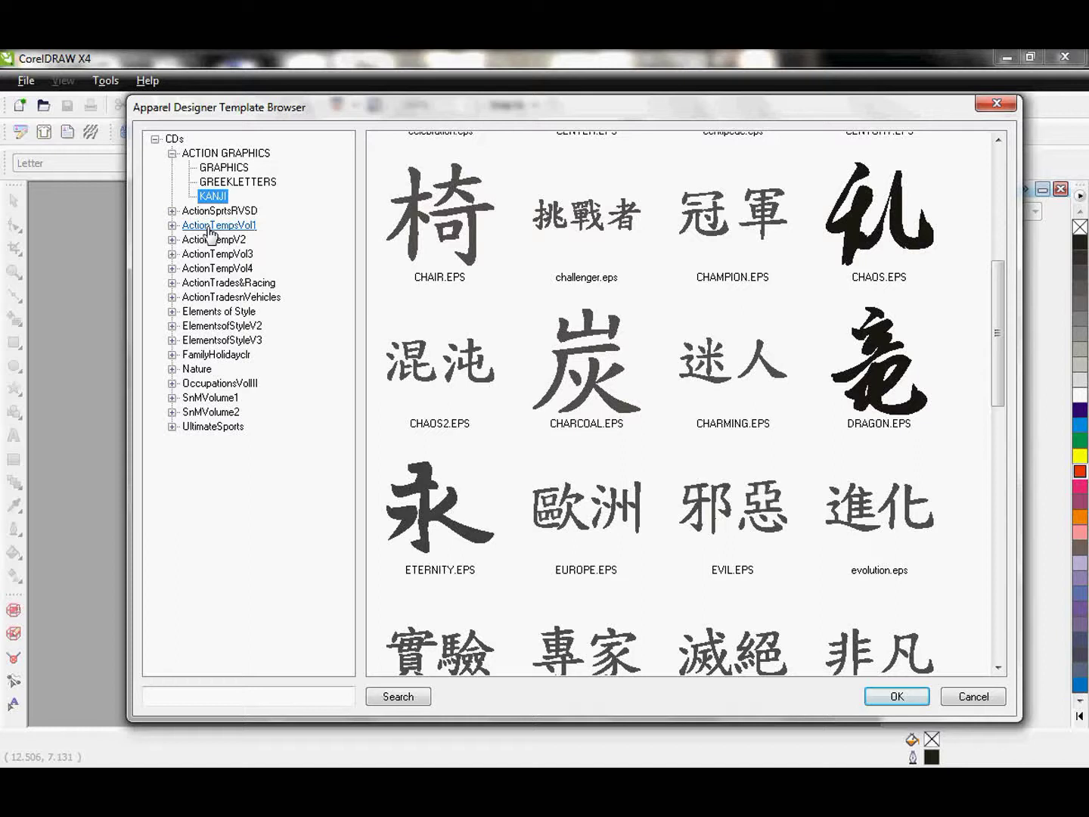
{"action": "left_click", "coordinate": [172, 239]}
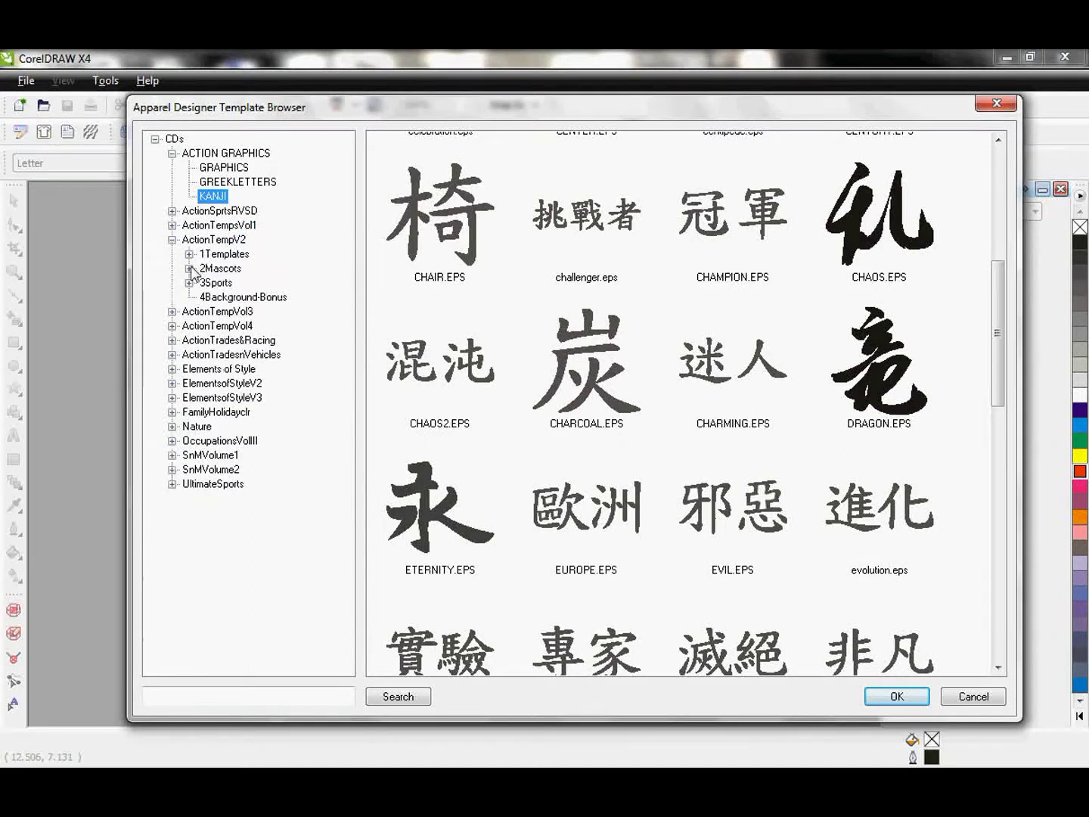
{"action": "left_click", "coordinate": [190, 268]}
{"action": "left_click", "coordinate": [236, 282]}
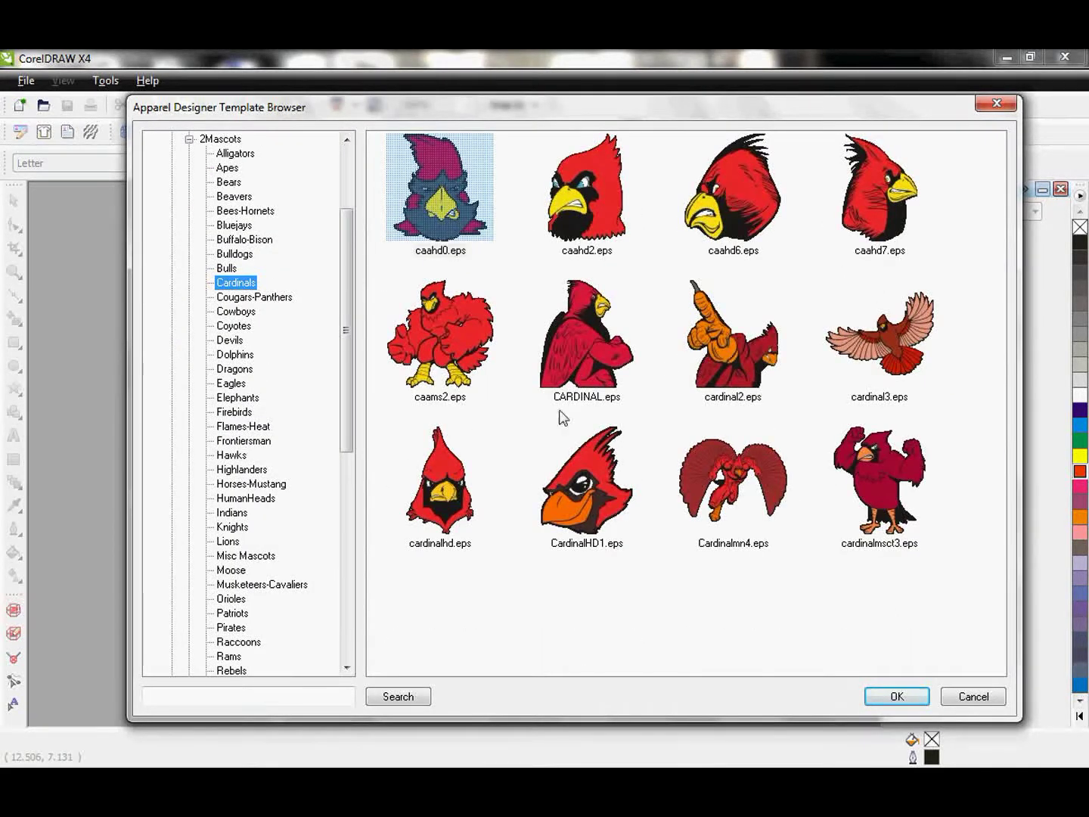
{"action": "left_click_drag", "start_coordinate": [352, 378], "coordinate": [354, 308]}
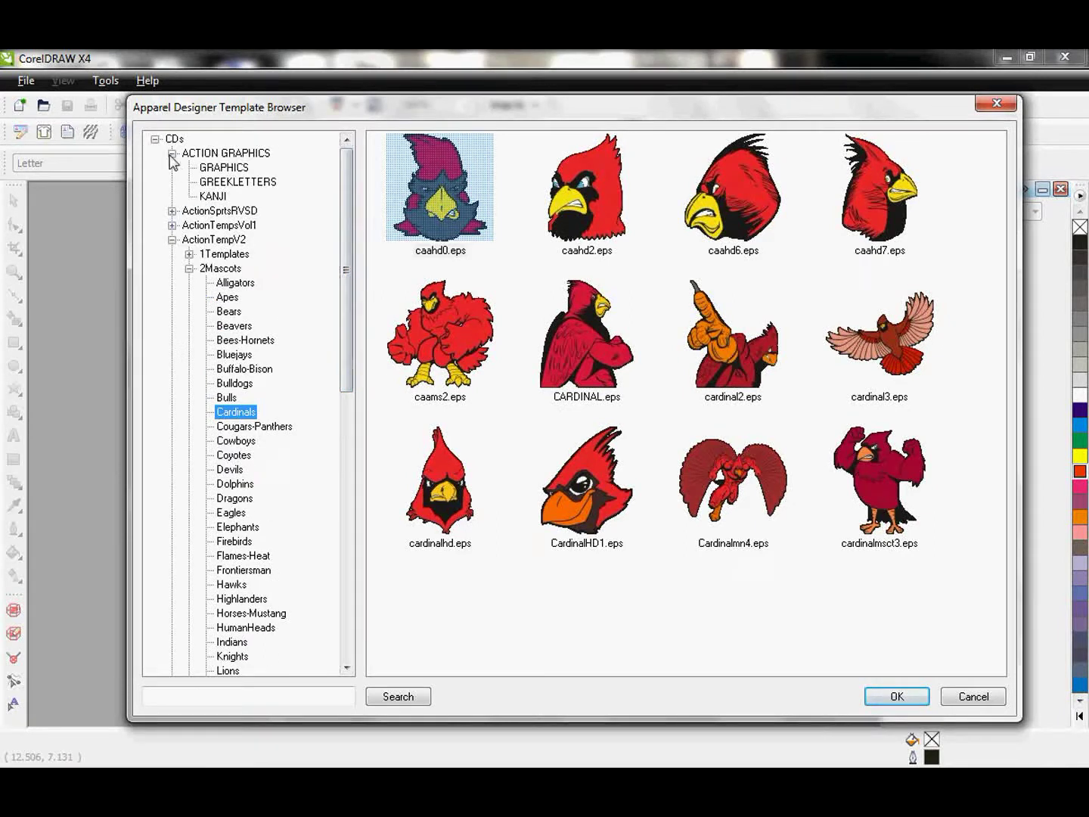
{"action": "left_click", "coordinate": [214, 196]}
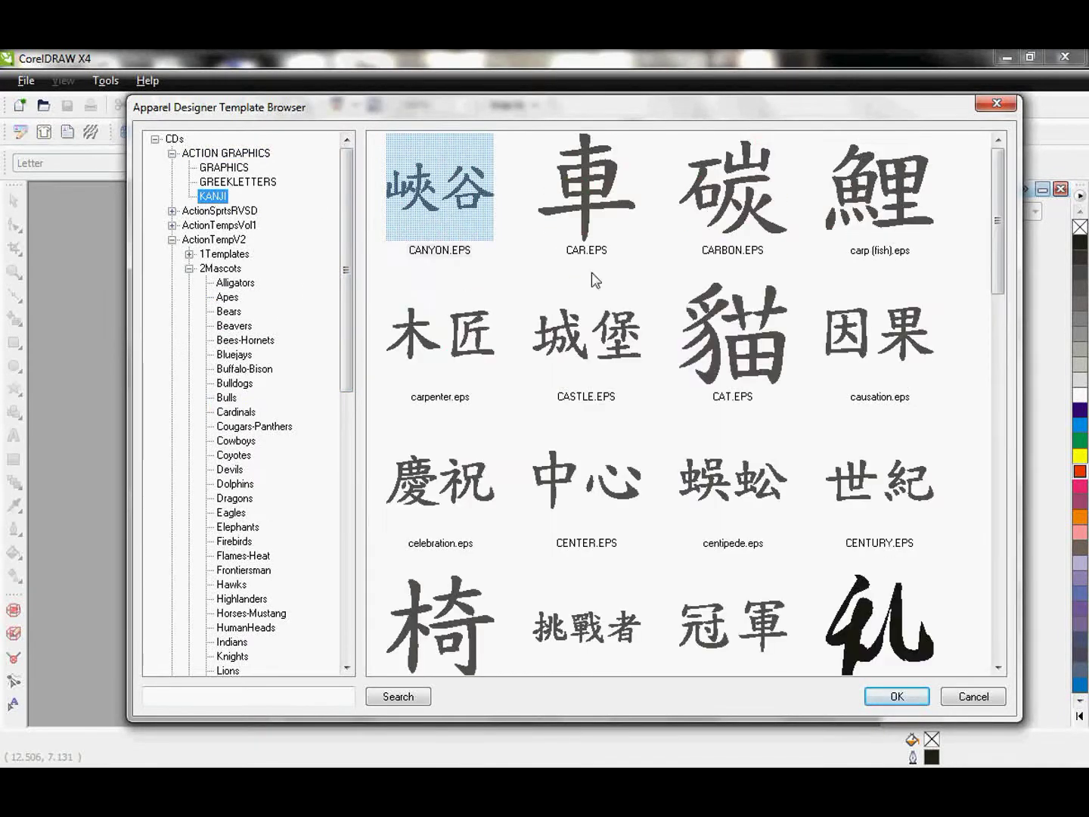
{"action": "left_click_drag", "start_coordinate": [1001, 280], "coordinate": [999, 412]}
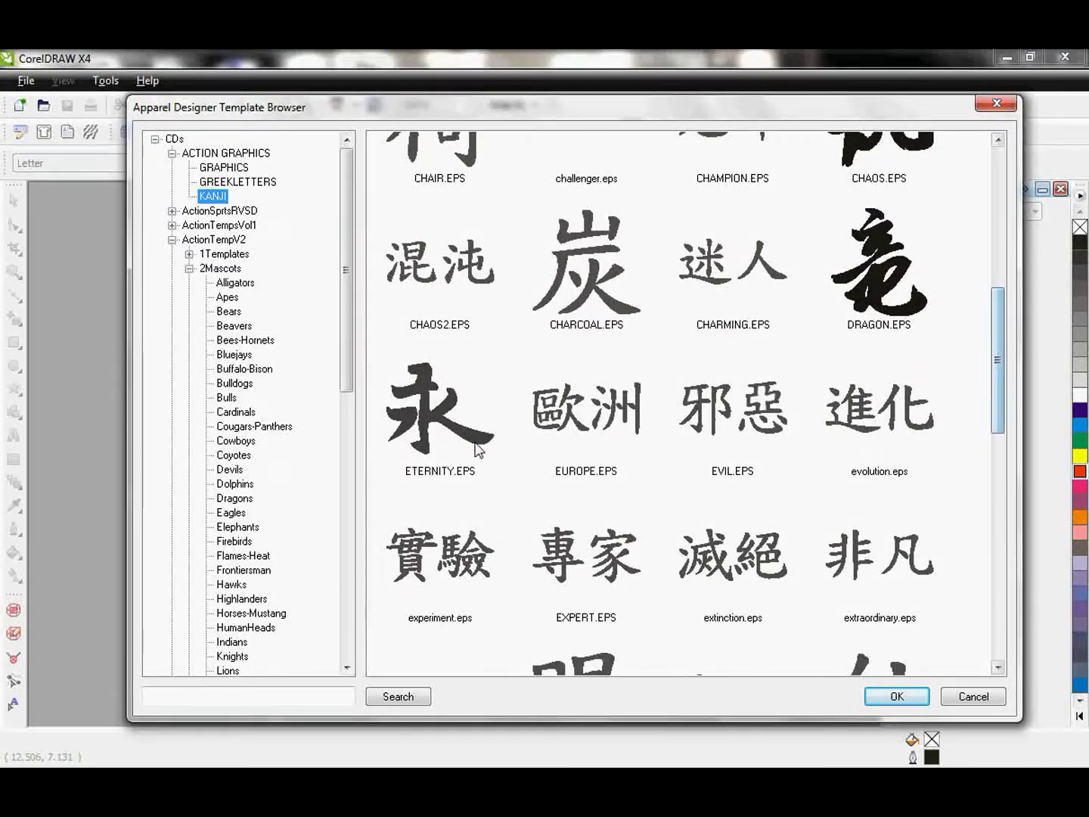
{"action": "left_click", "coordinate": [411, 414]}
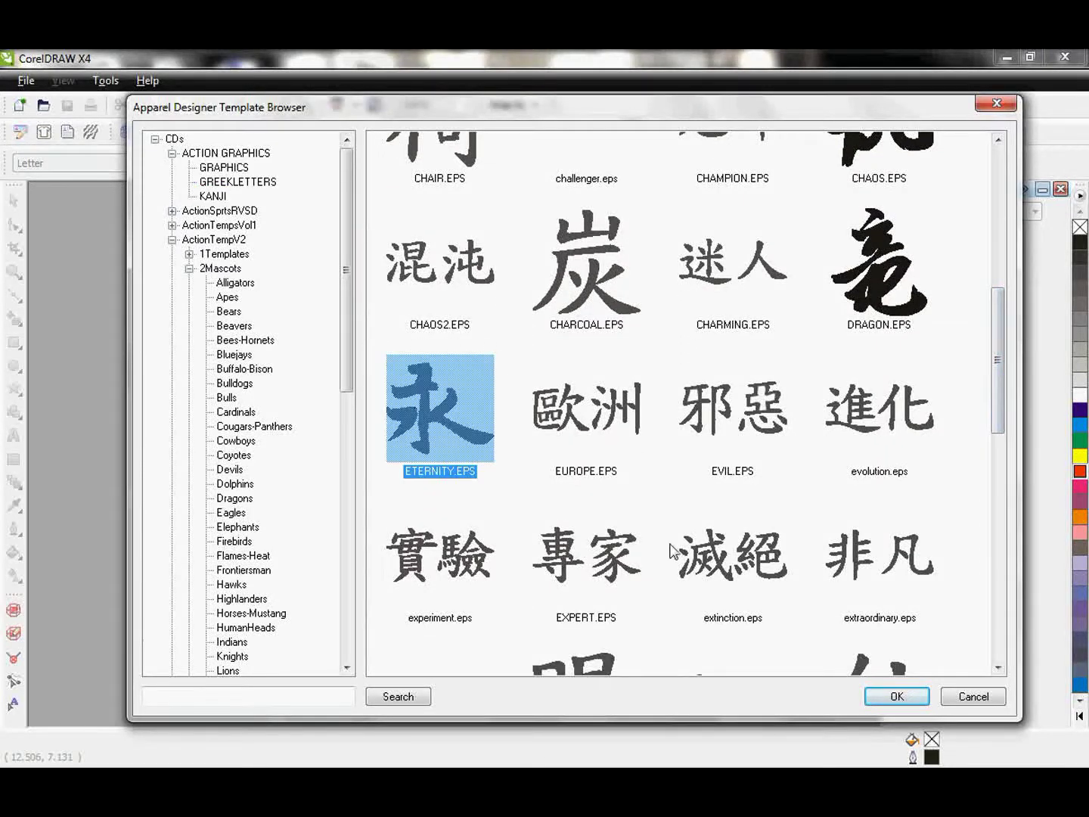
{"action": "left_click", "coordinate": [893, 699]}
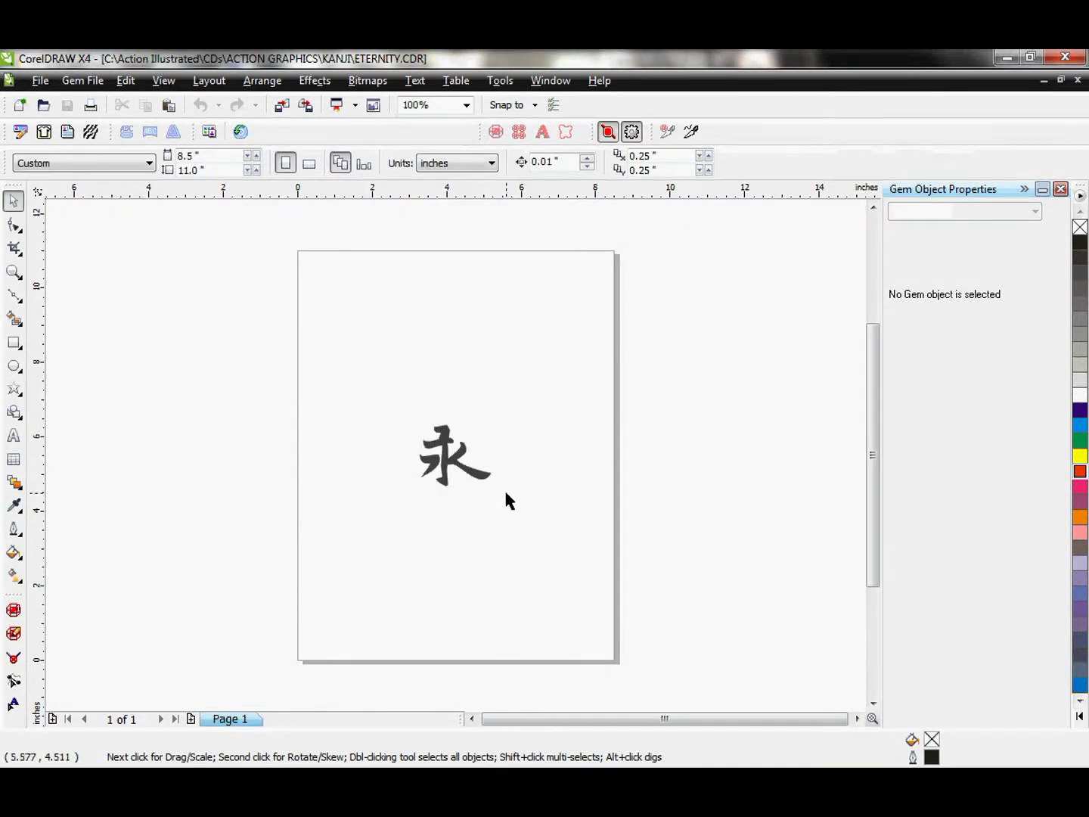
Resize the kanji to 6 inches wide and move it higher on the page
{"action": "left_click", "coordinate": [484, 487]}
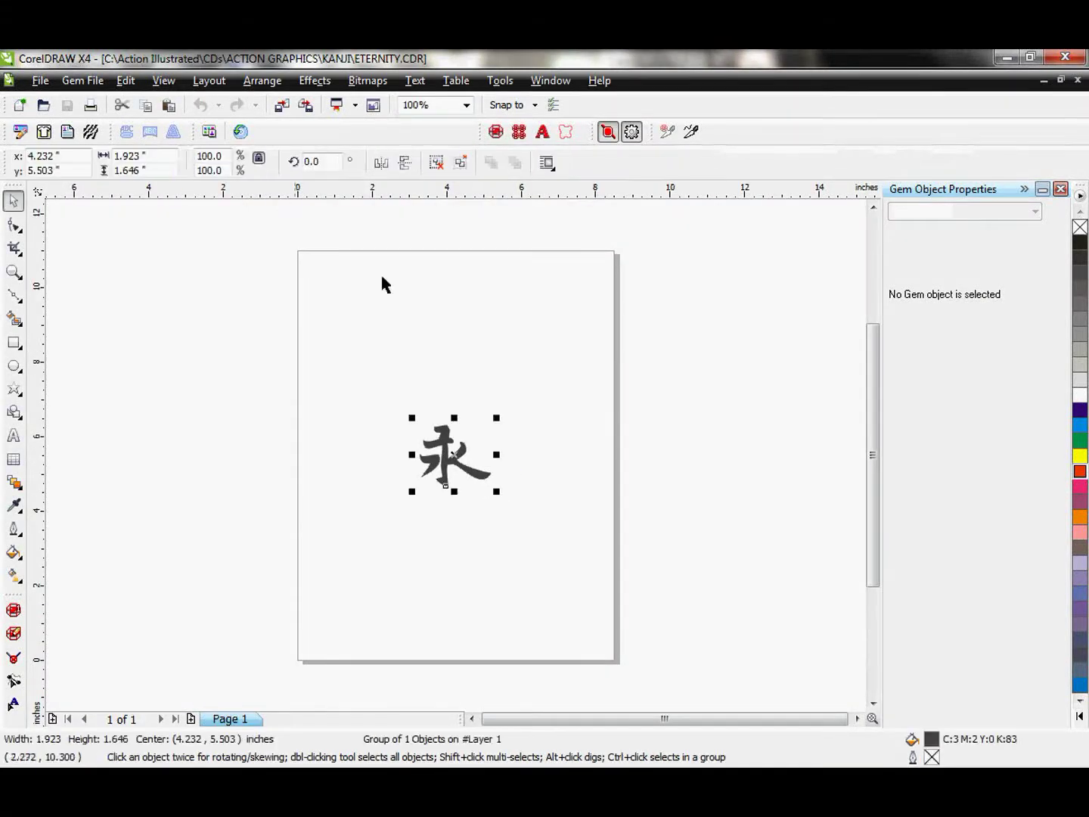
{"action": "left_click", "coordinate": [140, 155]}
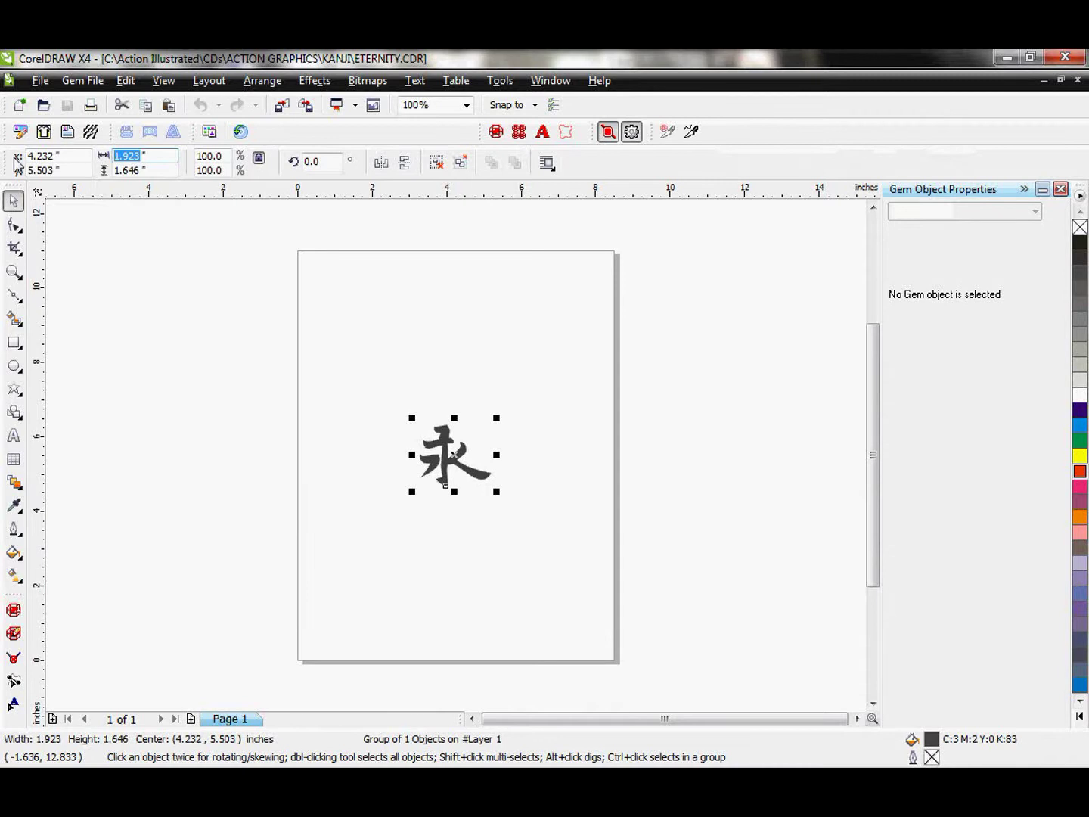
{"action": "type", "text": "6"}
{"action": "key", "text": "Return"}
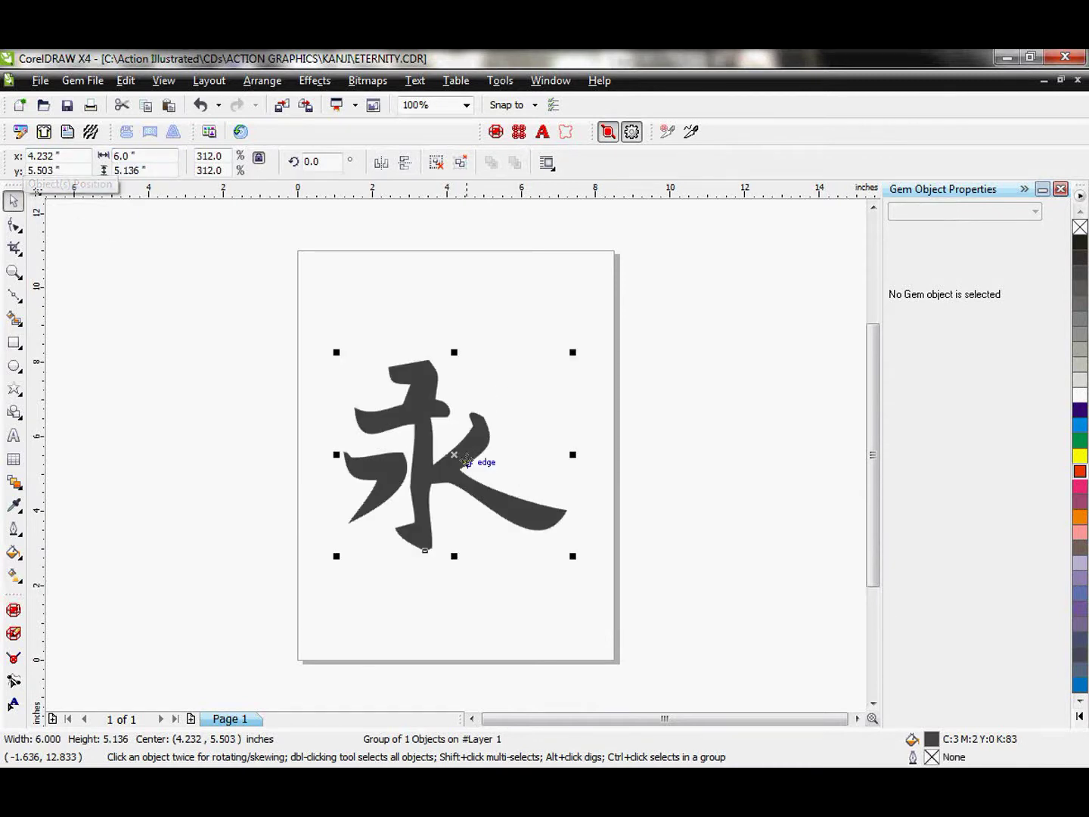
{"action": "left_click_drag", "start_coordinate": [467, 461], "coordinate": [469, 419]}
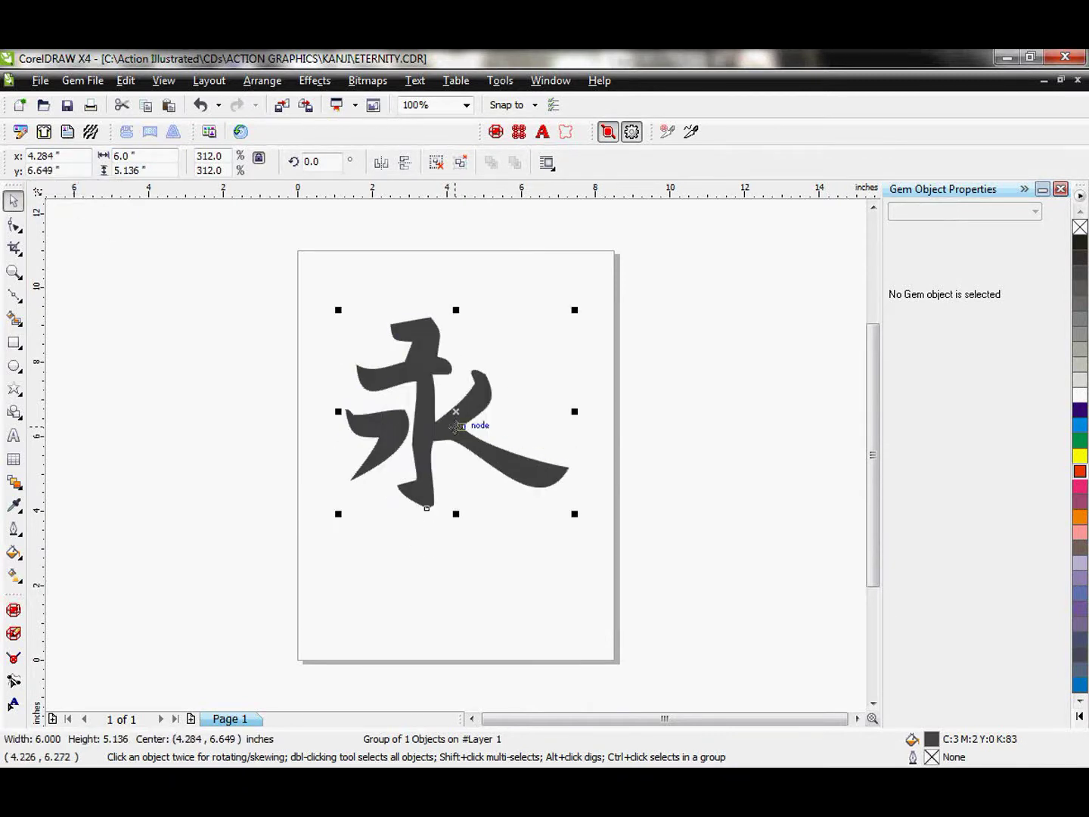
Convert the kanji to curves, break it apart, then reselect both pieces
{"action": "left_click", "coordinate": [435, 162]}
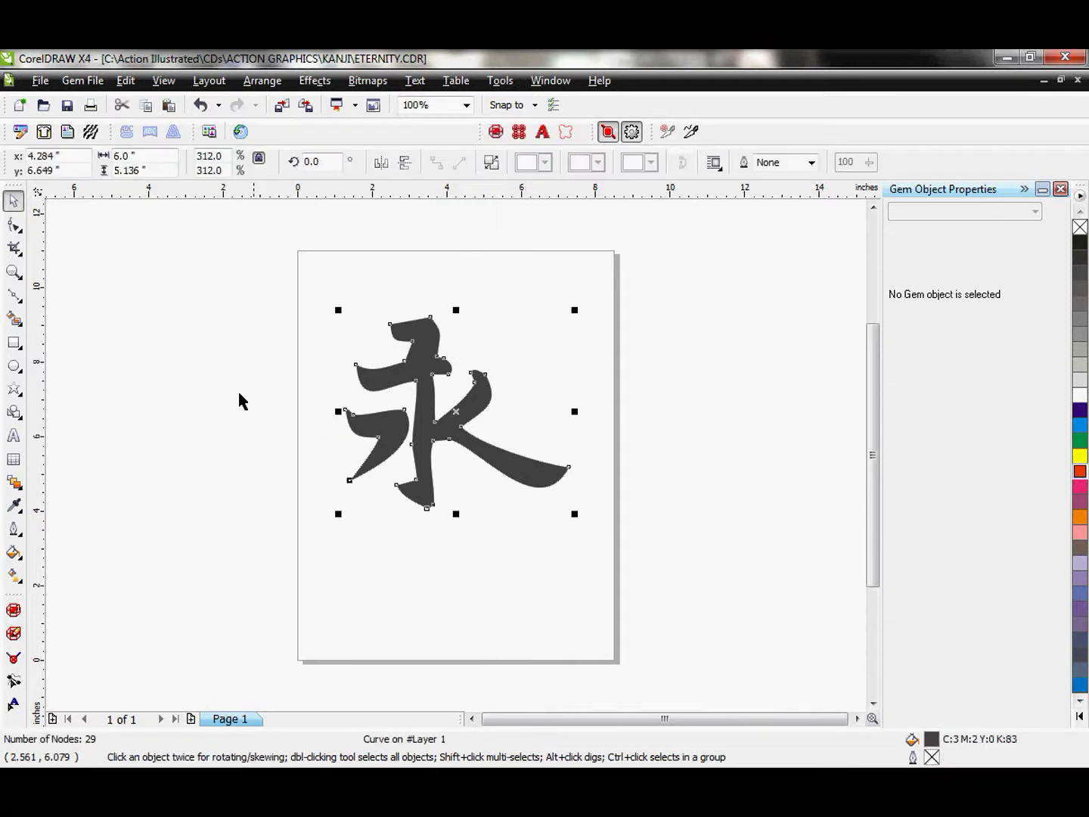
{"action": "left_click", "coordinate": [262, 80]}
{"action": "left_click", "coordinate": [296, 279]}
{"action": "left_click", "coordinate": [356, 425]}
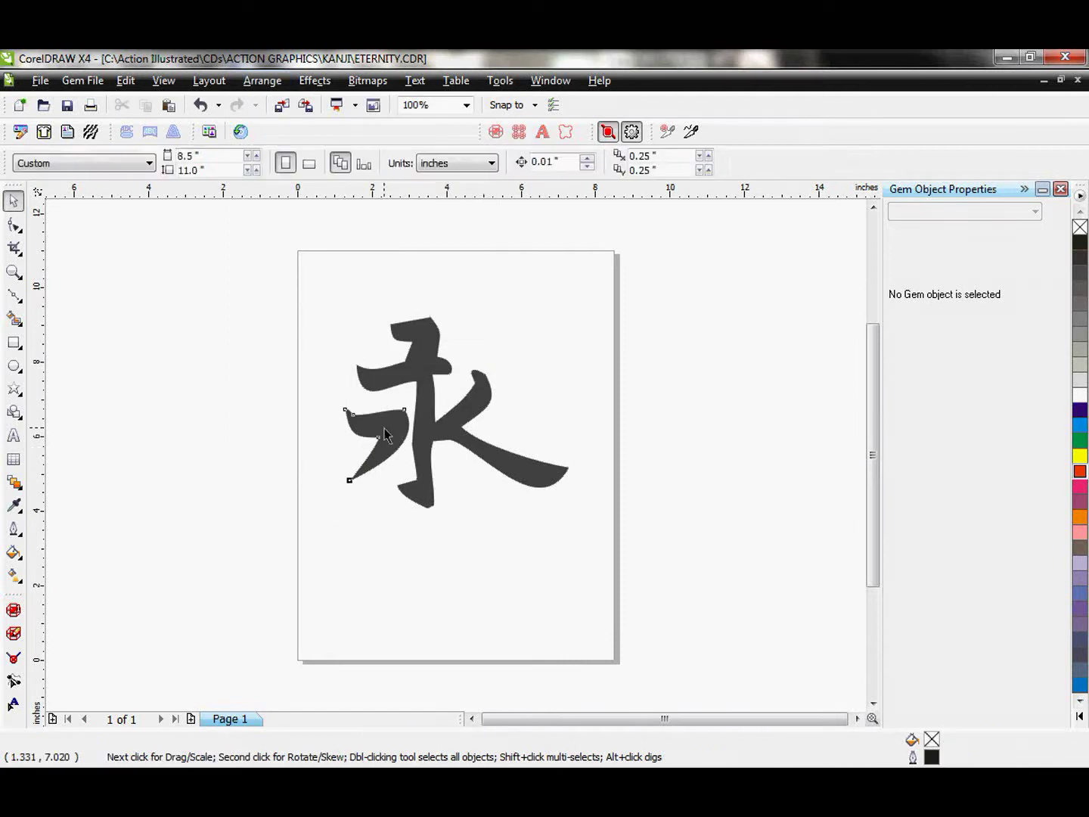
{"action": "left_click_drag", "start_coordinate": [377, 427], "coordinate": [347, 436]}
{"action": "left_click_drag", "start_coordinate": [431, 463], "coordinate": [489, 476]}
{"action": "key", "text": "ctrl+z"}
{"action": "key", "text": "ctrl+z"}
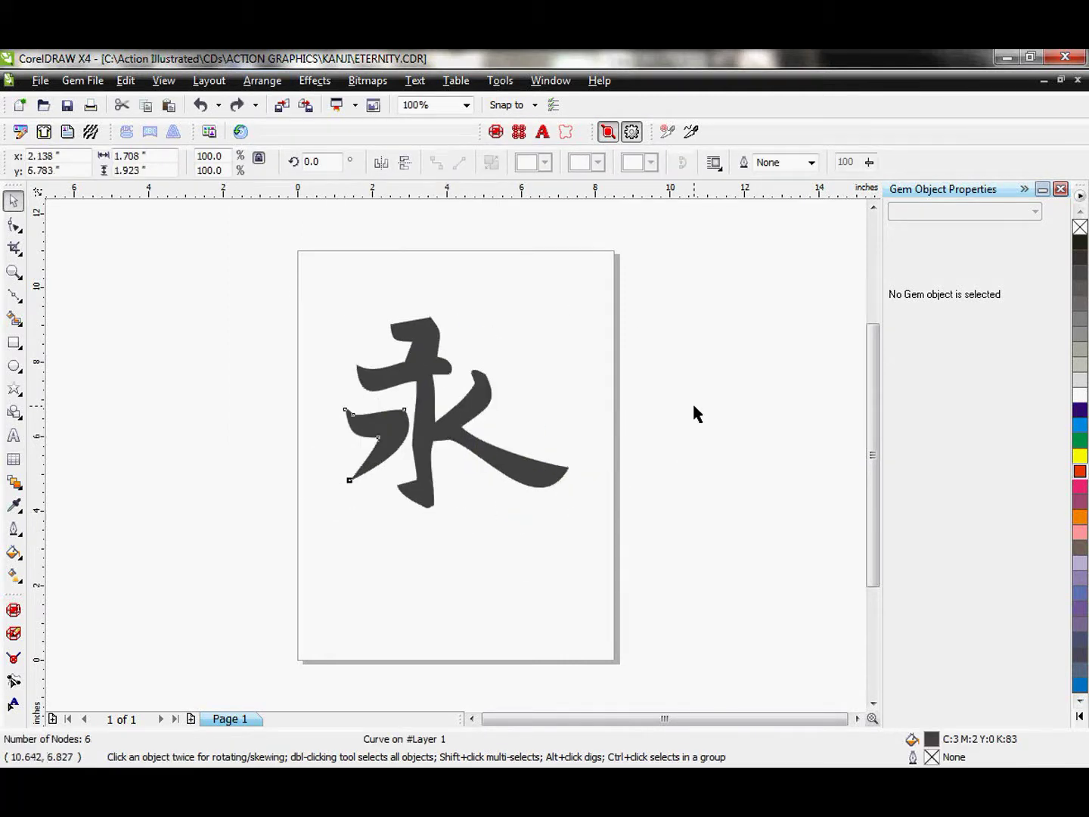
{"action": "left_click", "coordinate": [693, 412]}
{"action": "left_click_drag", "start_coordinate": [251, 281], "coordinate": [563, 536]}
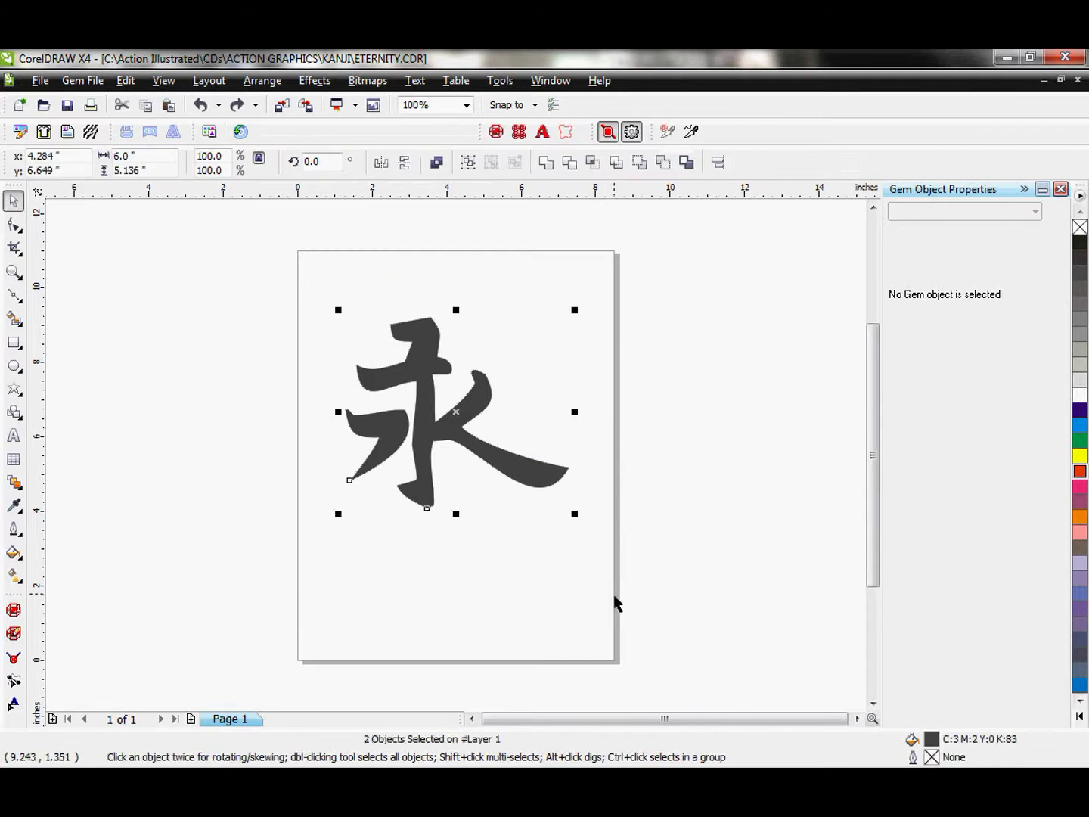
Apply an SS 10 rhinestone outline to the kanji, colour it red, and zoom in
{"action": "left_click", "coordinate": [495, 132]}
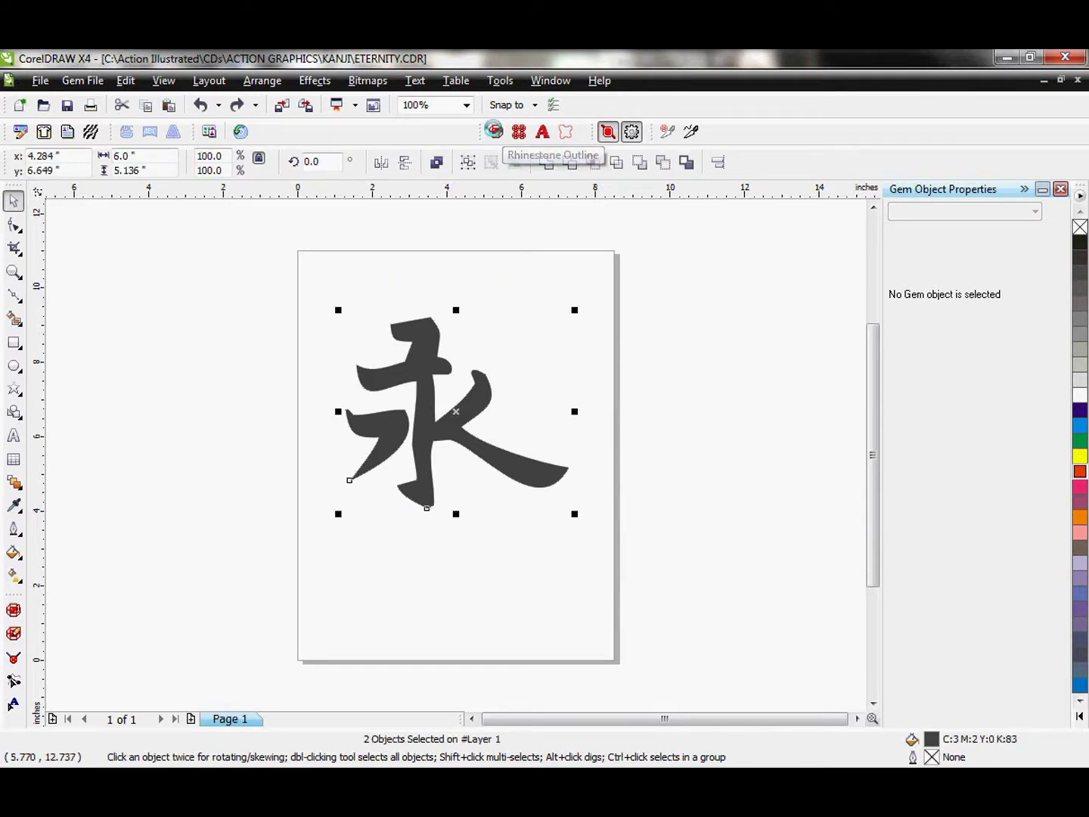
{"action": "left_click", "coordinate": [473, 446]}
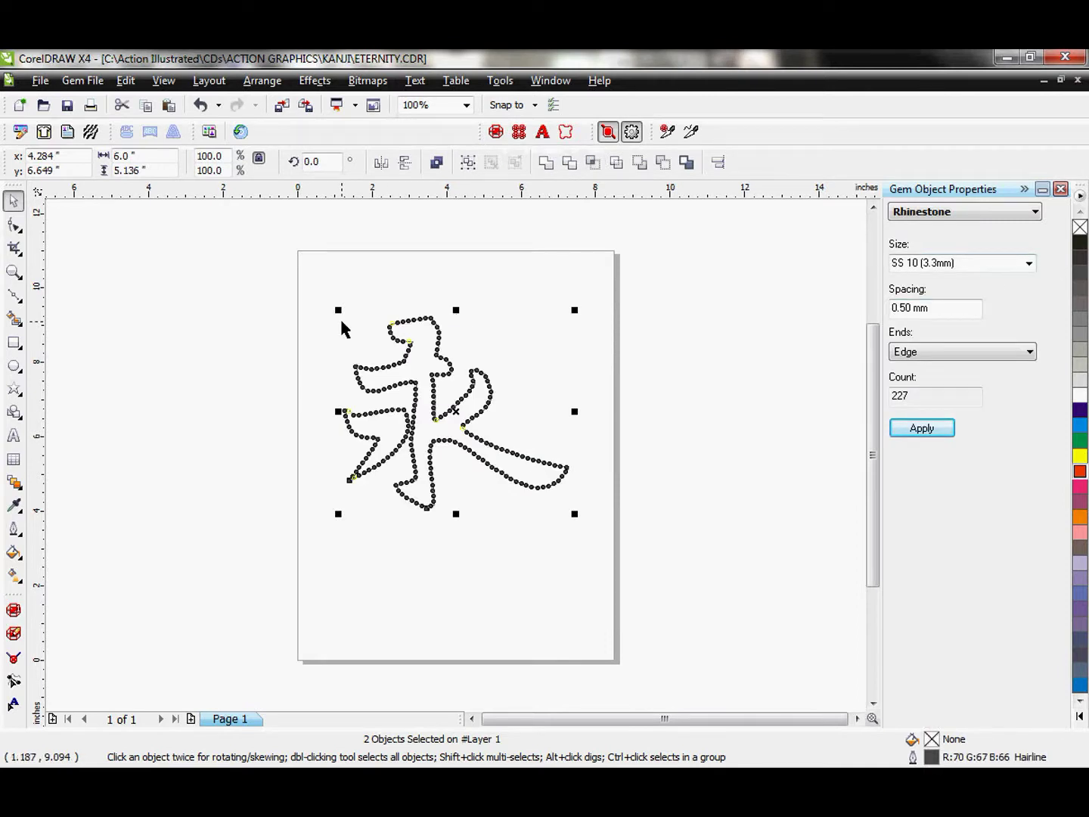
{"action": "right_click", "coordinate": [1080, 471]}
{"action": "left_click", "coordinate": [486, 563]}
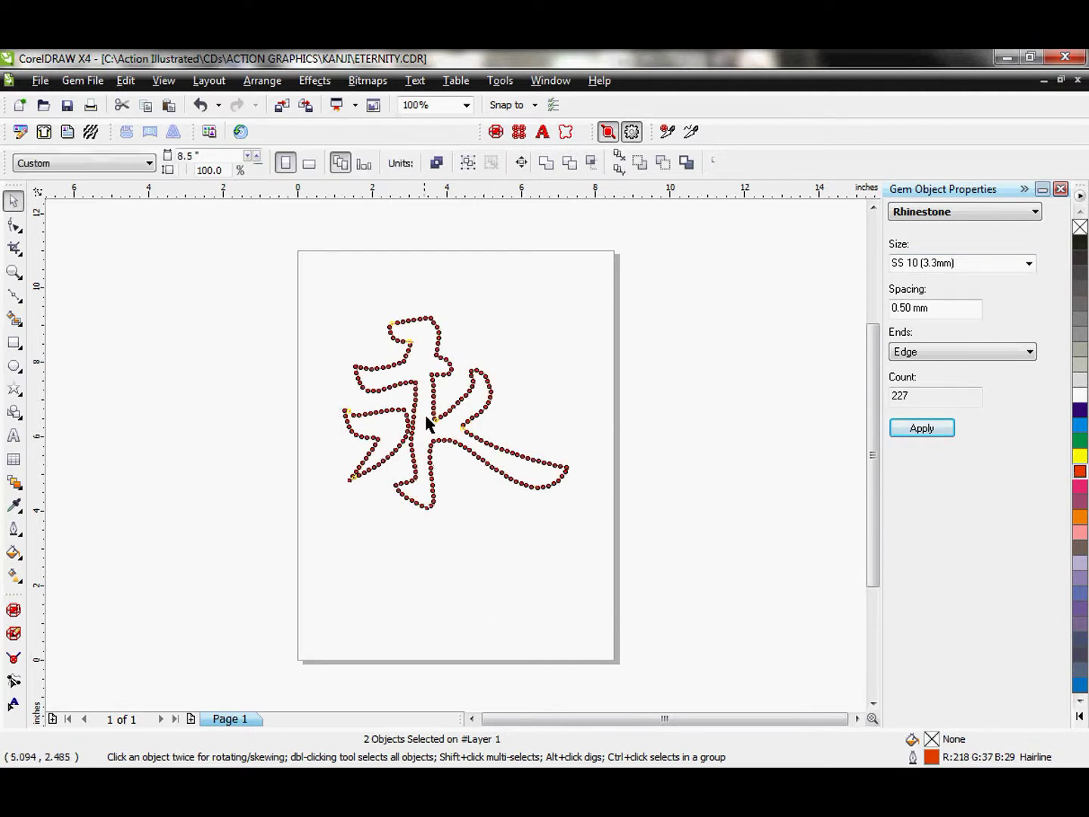
{"action": "scroll", "coordinate": [454, 452], "scroll_direction": "up", "scroll_amount": 1}
{"action": "scroll", "coordinate": [453, 451], "scroll_direction": "up", "scroll_amount": 1}
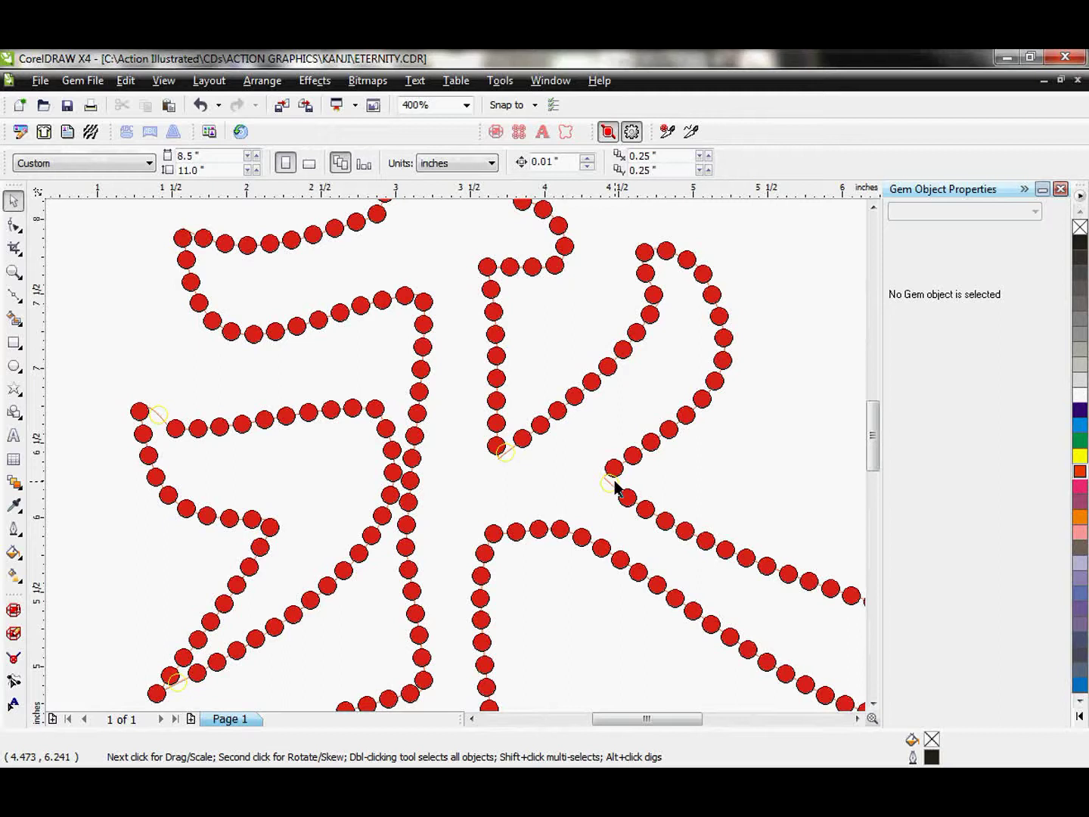
{"action": "scroll", "coordinate": [540, 455], "scroll_direction": "up", "scroll_amount": 1}
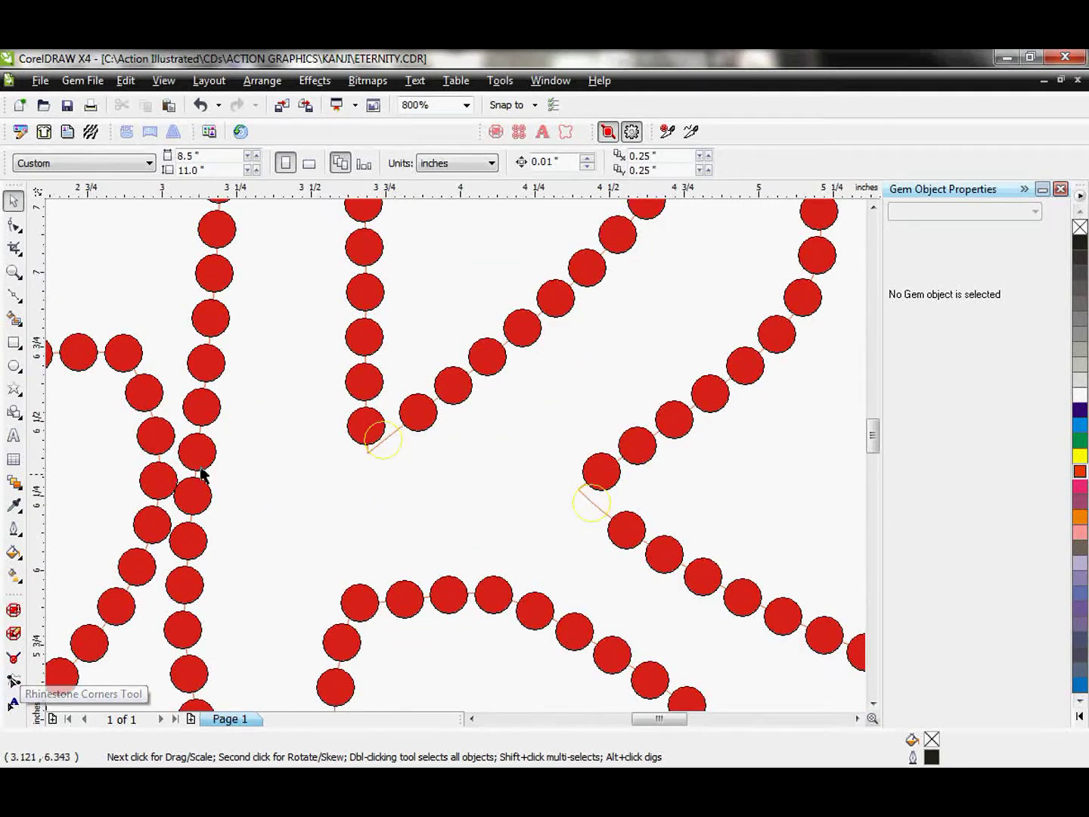
Select the kanji's rhinestone chain and mark the ends of its first two gem chains
{"action": "left_click", "coordinate": [371, 456]}
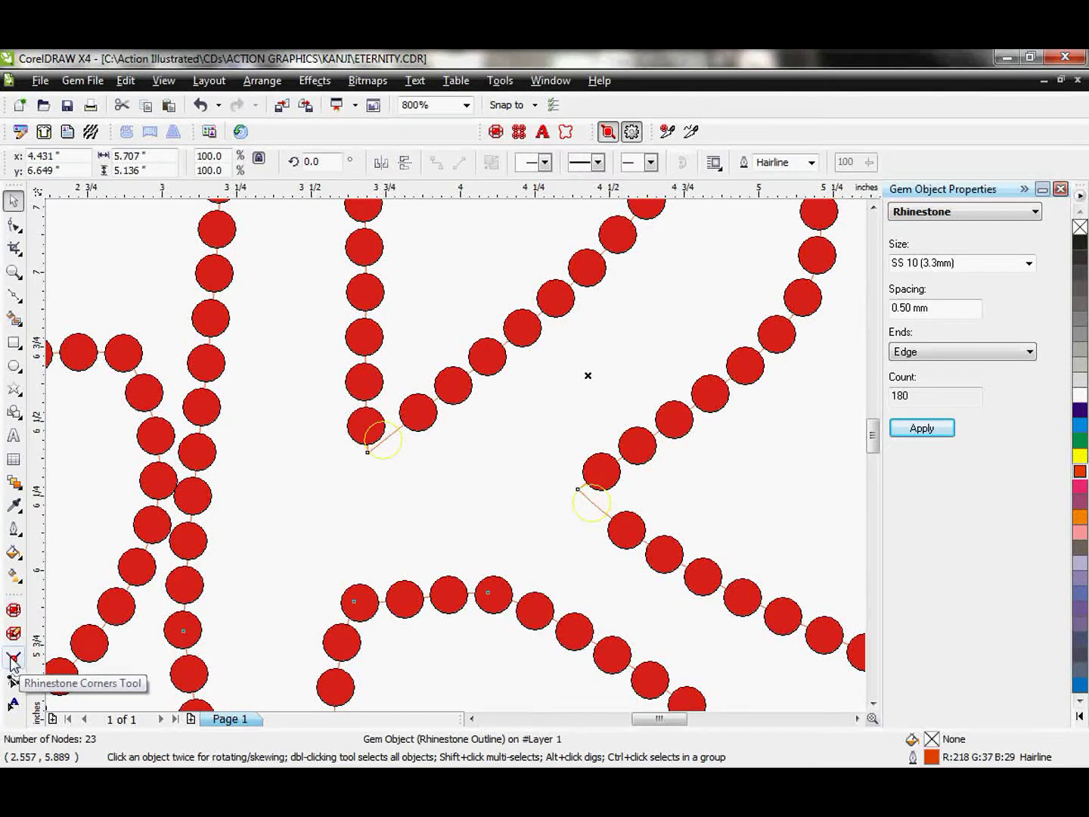
{"action": "left_click", "coordinate": [13, 661]}
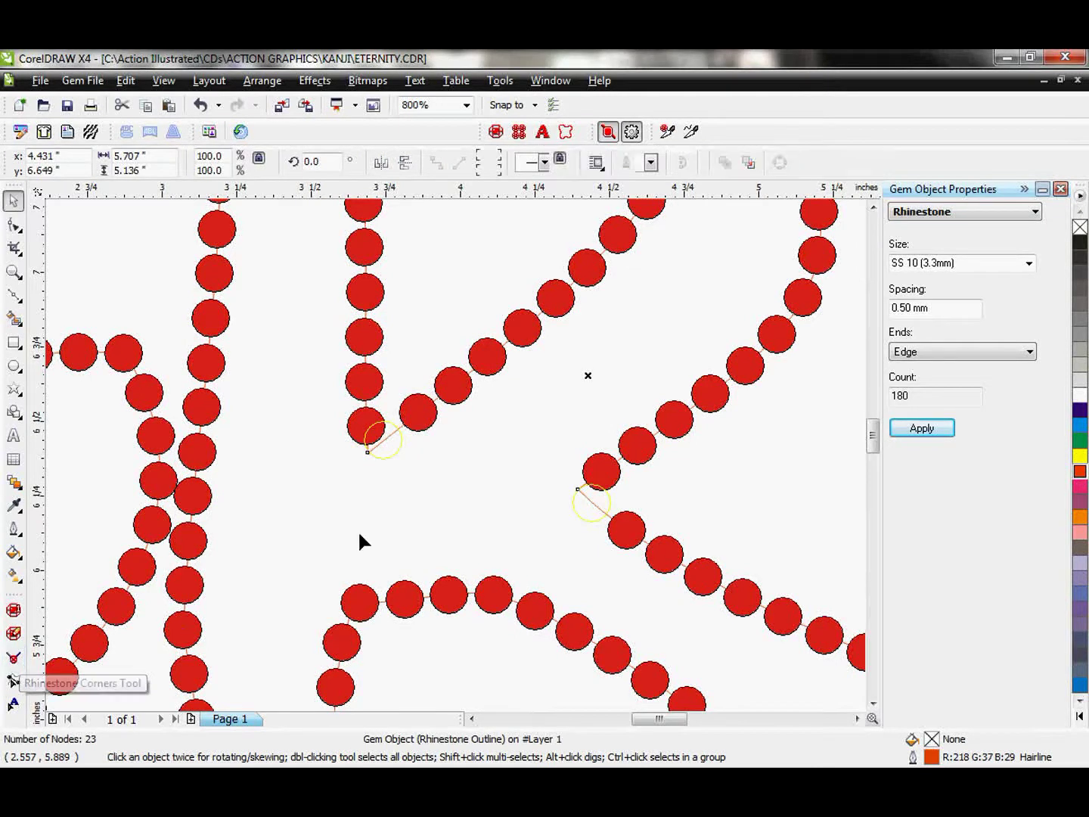
{"action": "left_click", "coordinate": [368, 451]}
{"action": "left_click", "coordinate": [577, 490]}
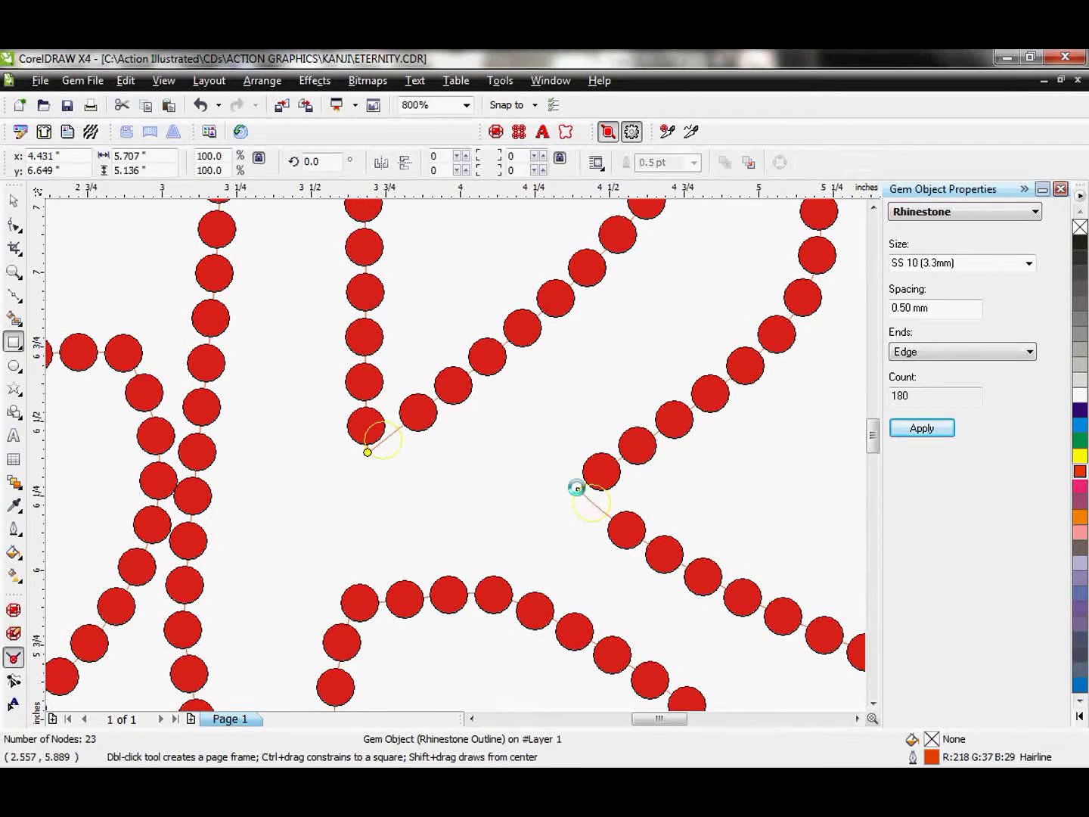
{"action": "scroll", "coordinate": [454, 453], "scroll_direction": "down", "scroll_amount": 2}
{"action": "scroll", "coordinate": [446, 435], "scroll_direction": "up", "scroll_amount": 1}
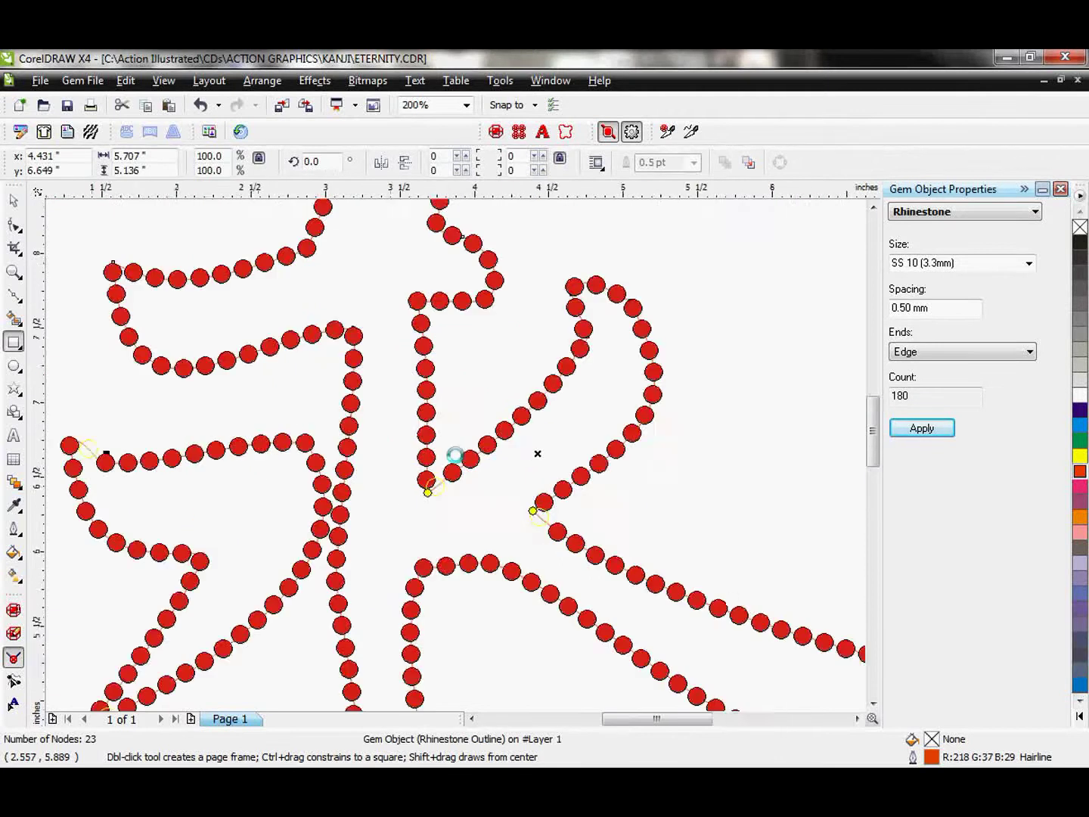
{"action": "scroll", "coordinate": [456, 463], "scroll_direction": "up", "scroll_amount": 1}
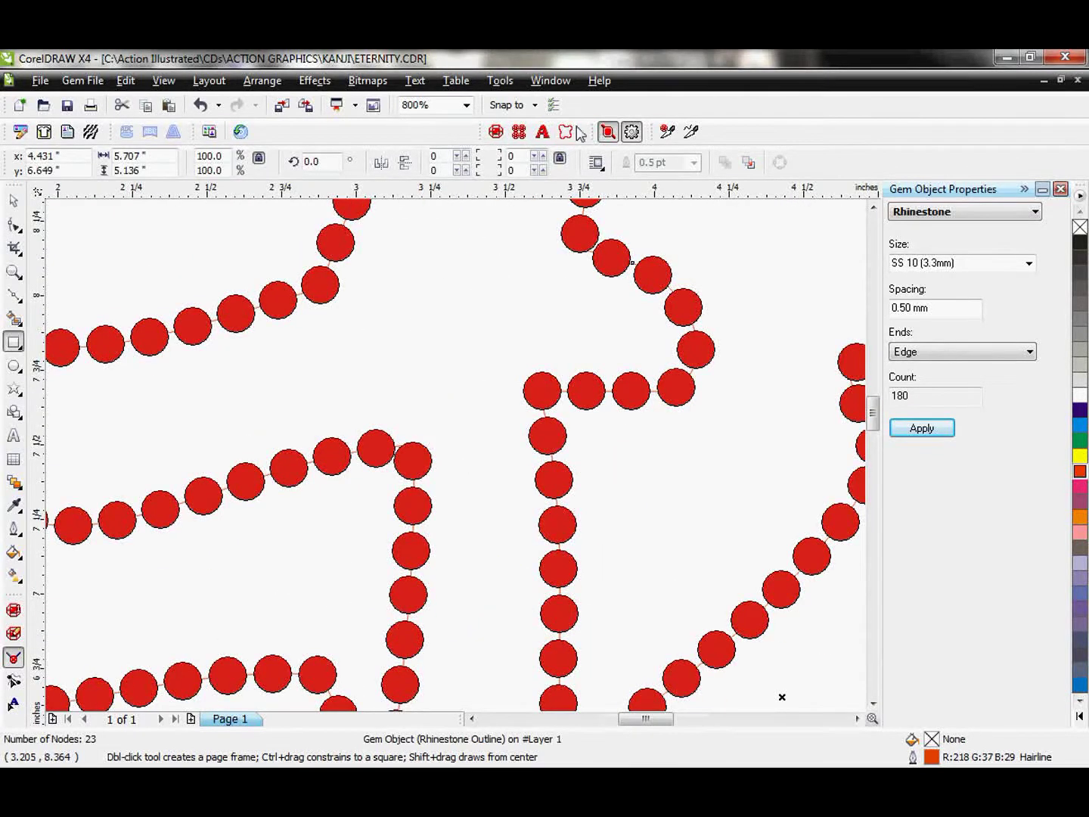
Hide the gems and pin the remaining corner nodes as fixed gem positions
{"action": "left_click", "coordinate": [609, 133]}
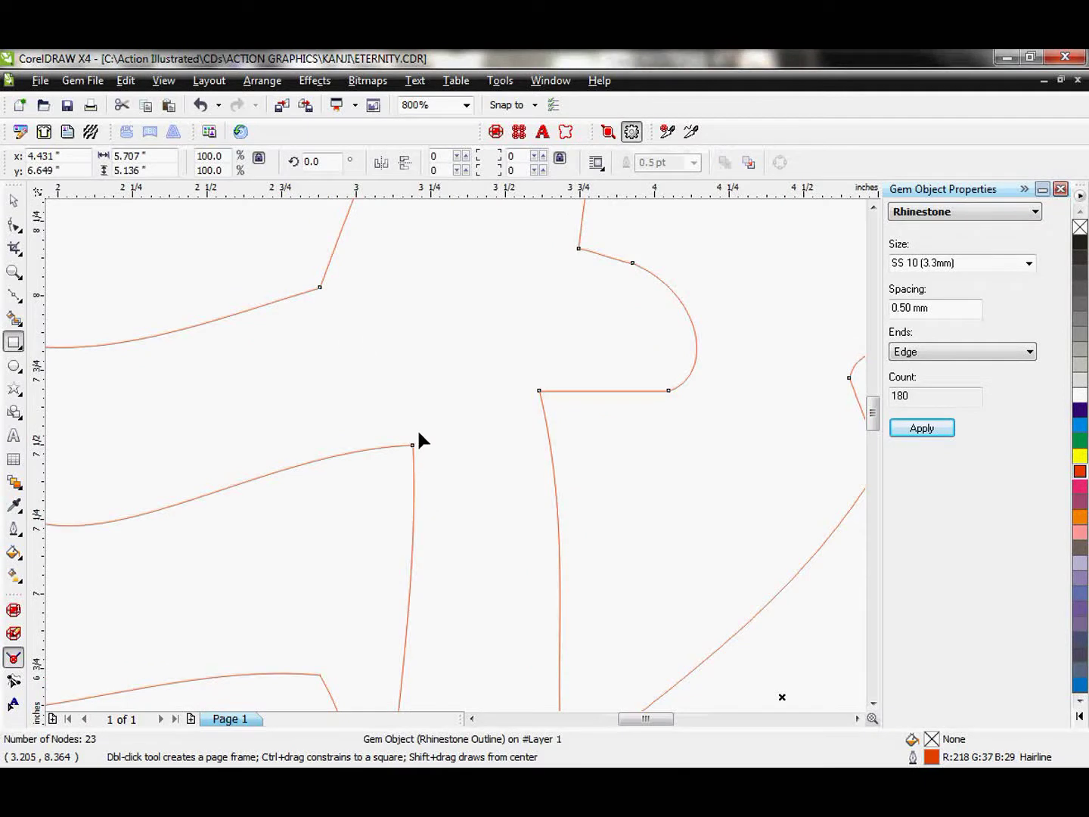
{"action": "left_click", "coordinate": [538, 391]}
{"action": "scroll", "coordinate": [322, 289], "scroll_direction": "down", "scroll_amount": 2}
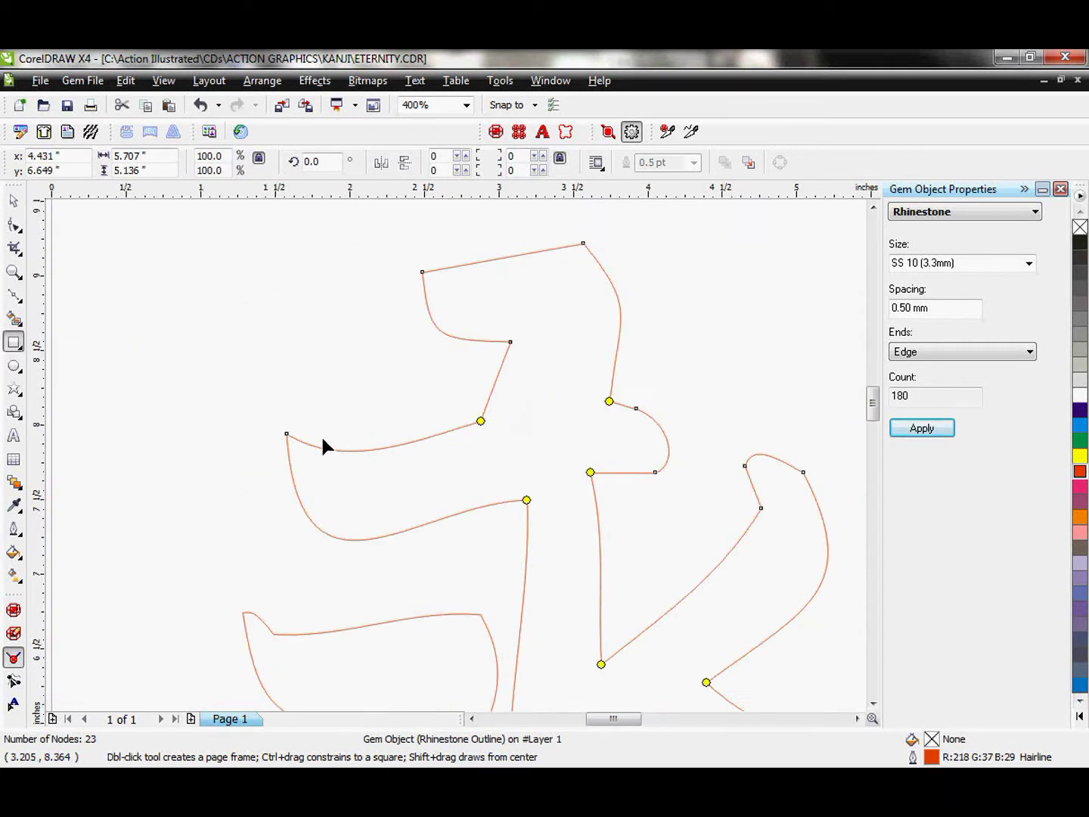
{"action": "scroll", "coordinate": [387, 443], "scroll_direction": "up", "scroll_amount": 2}
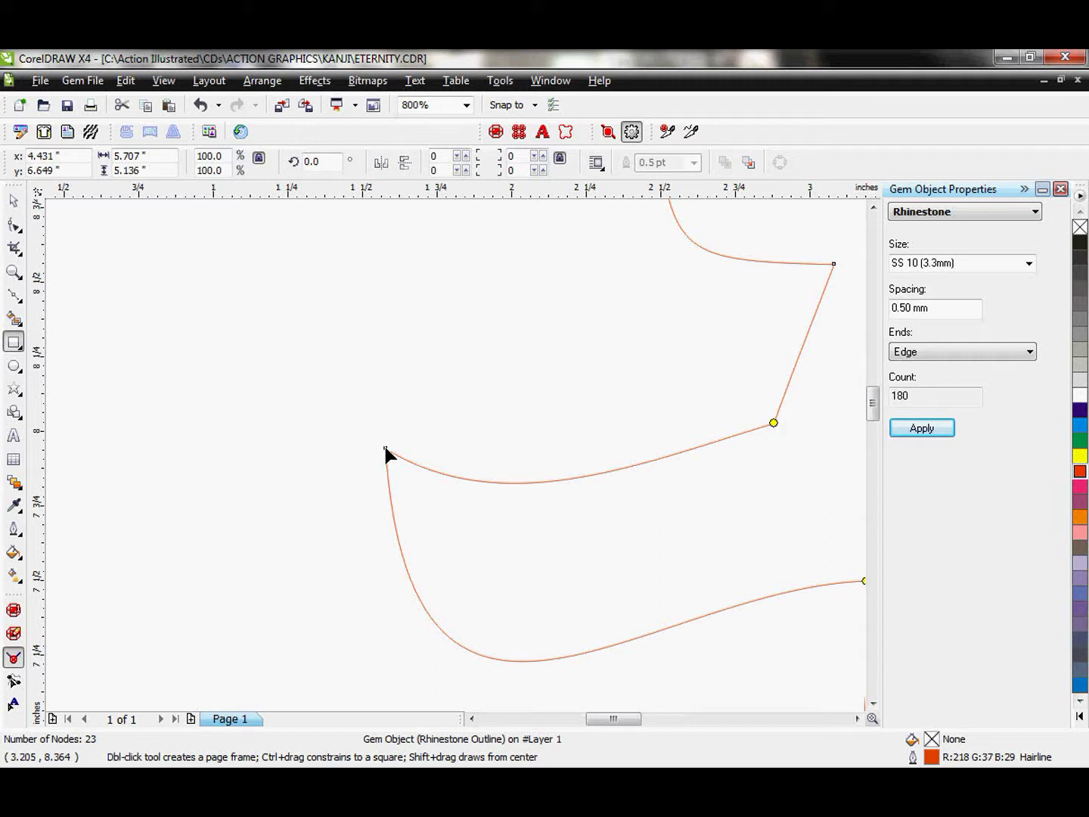
{"action": "scroll", "coordinate": [384, 449], "scroll_direction": "down", "scroll_amount": 4}
{"action": "scroll", "coordinate": [562, 402], "scroll_direction": "up", "scroll_amount": 4}
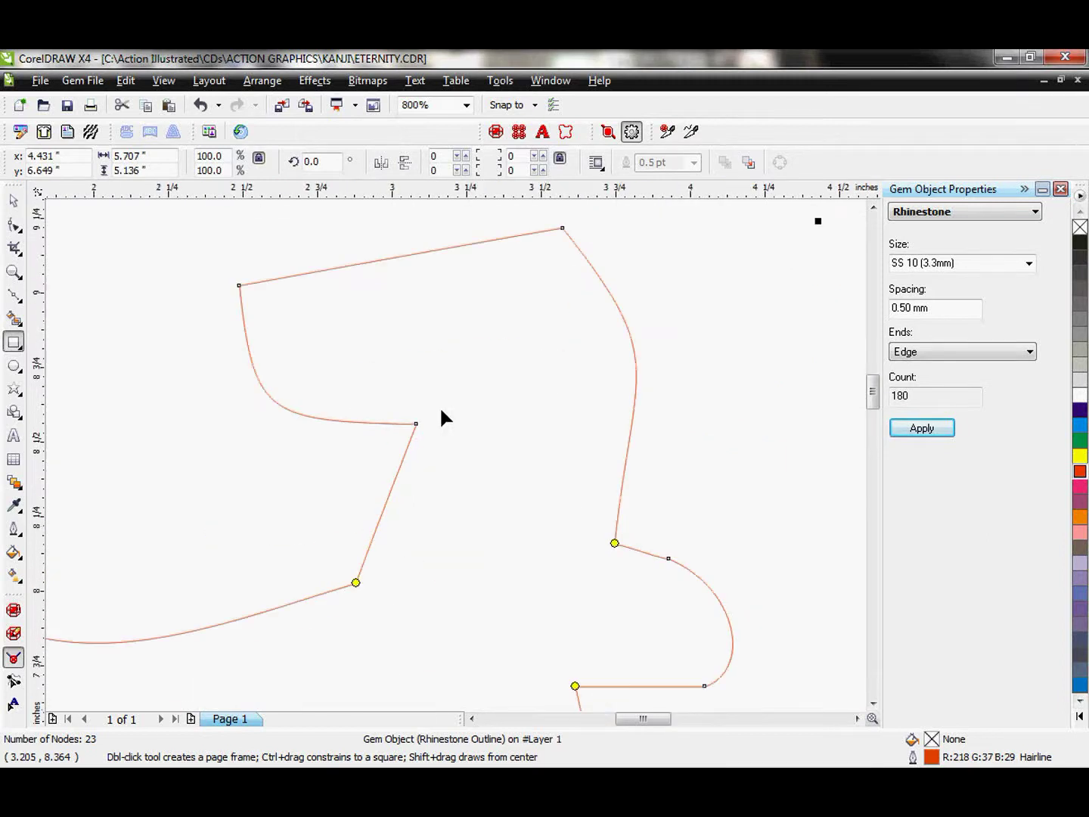
{"action": "left_click", "coordinate": [417, 423]}
{"action": "left_click", "coordinate": [239, 287]}
{"action": "scroll", "coordinate": [457, 455], "scroll_direction": "down", "scroll_amount": 4}
{"action": "scroll", "coordinate": [452, 449], "scroll_direction": "up", "scroll_amount": 2}
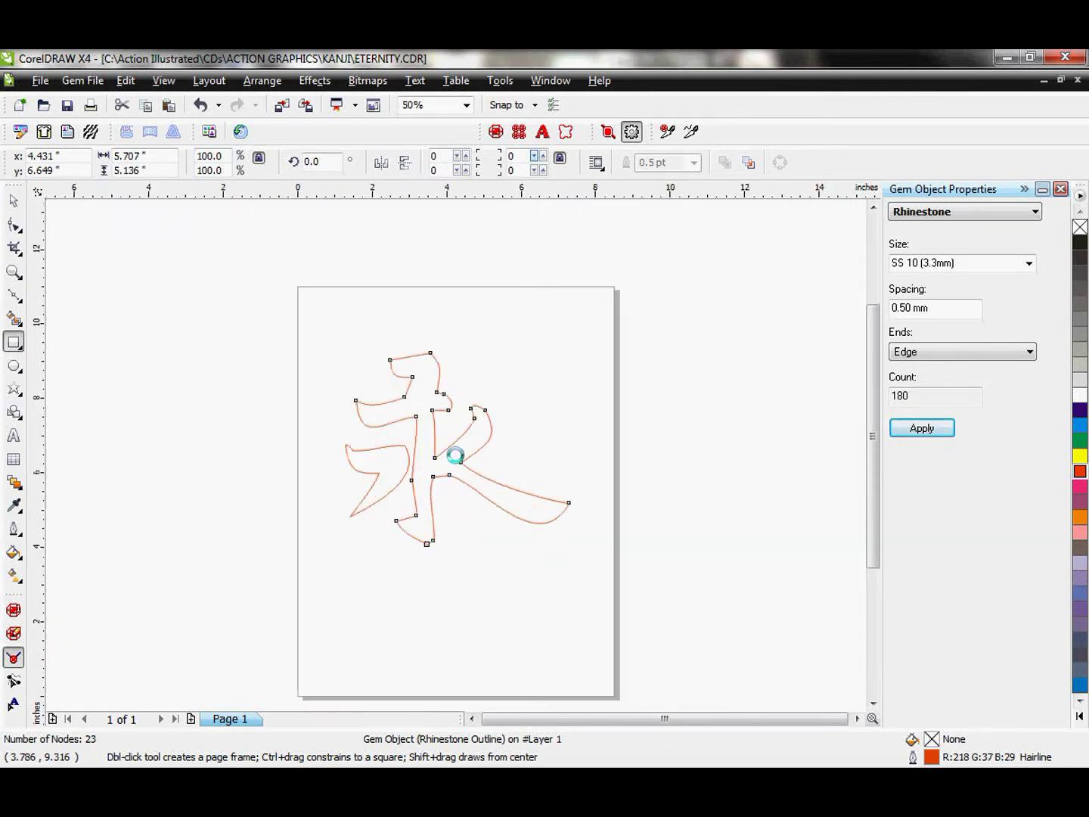
{"action": "scroll", "coordinate": [461, 535], "scroll_direction": "up", "scroll_amount": 1}
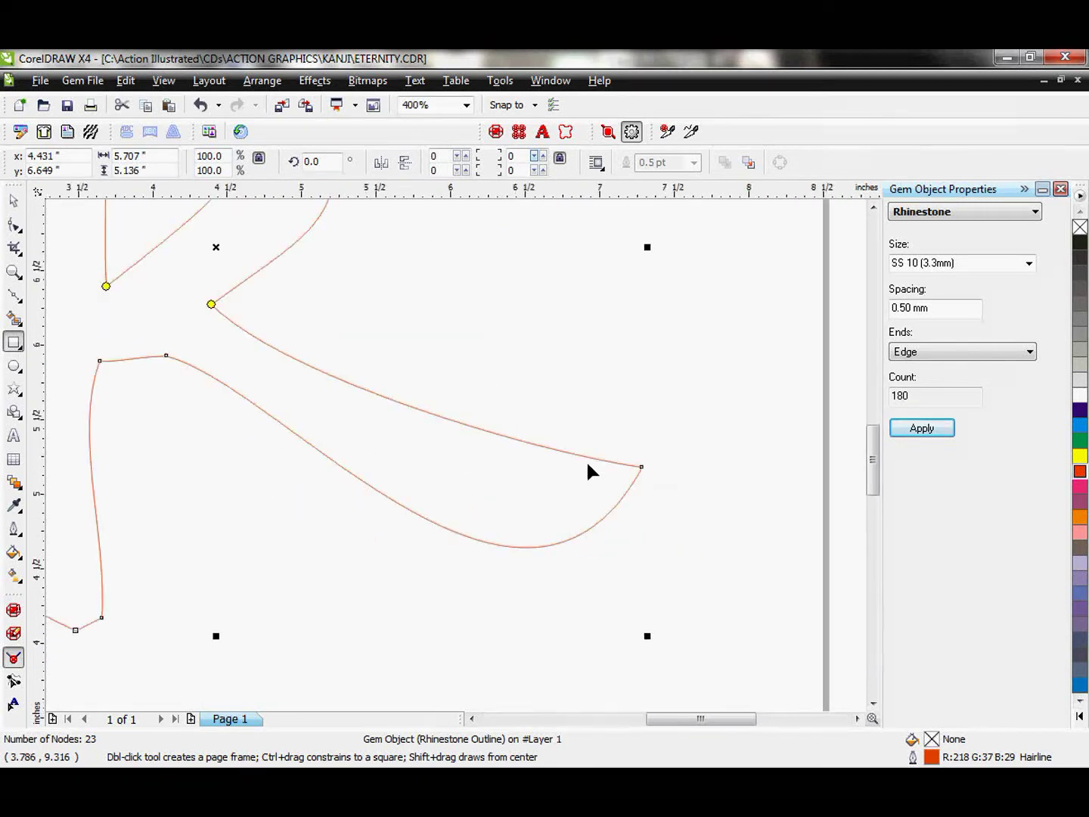
{"action": "left_click", "coordinate": [643, 467]}
{"action": "scroll", "coordinate": [227, 613], "scroll_direction": "down", "scroll_amount": 3}
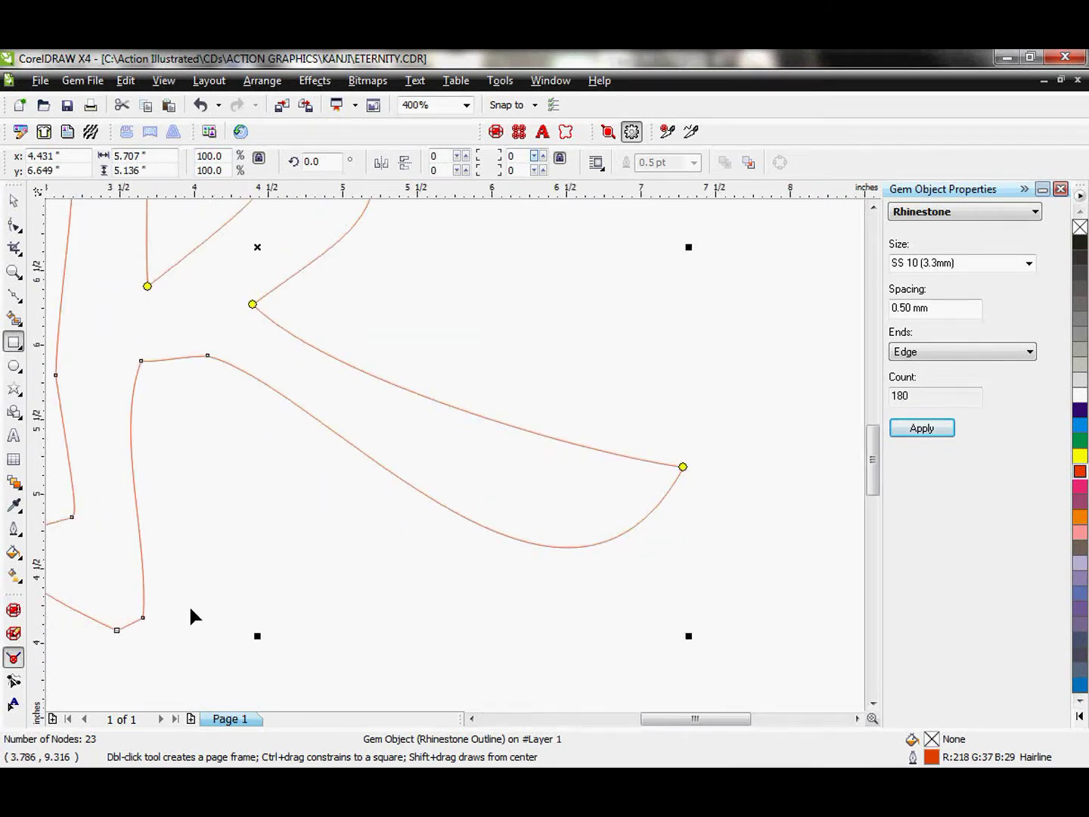
{"action": "scroll", "coordinate": [406, 436], "scroll_direction": "up", "scroll_amount": 2}
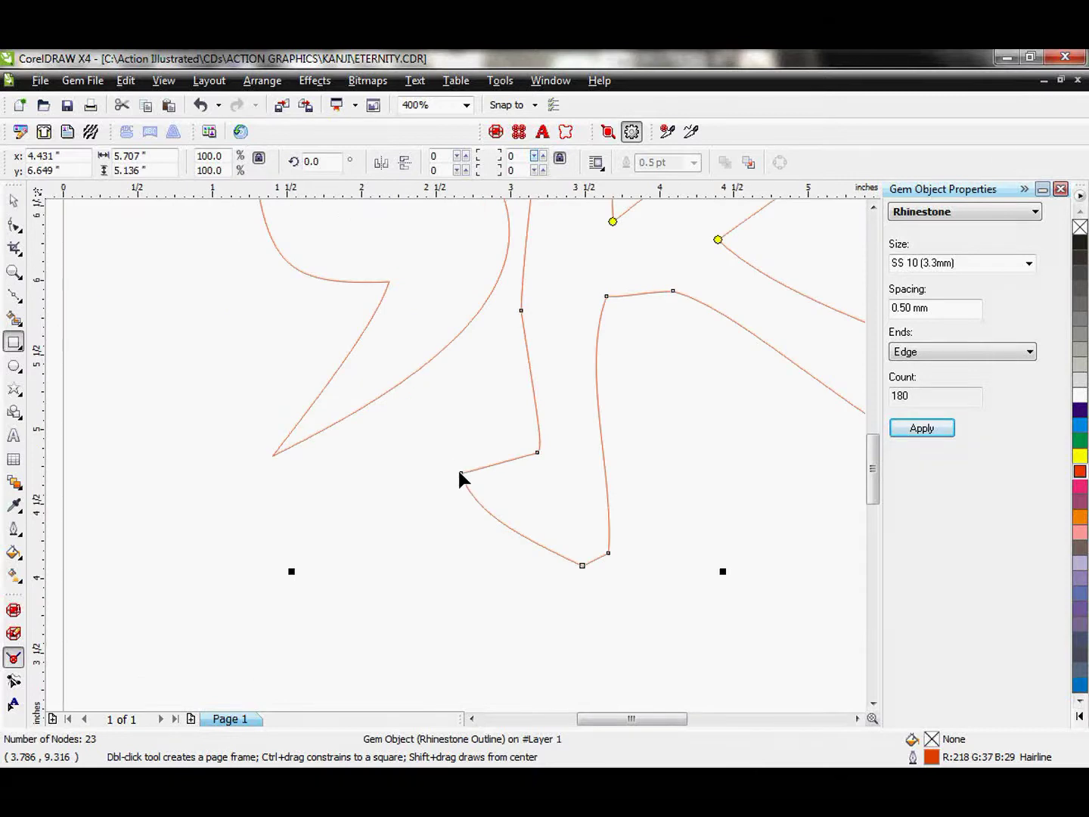
{"action": "left_click", "coordinate": [461, 473]}
{"action": "scroll", "coordinate": [462, 472], "scroll_direction": "down", "scroll_amount": 1}
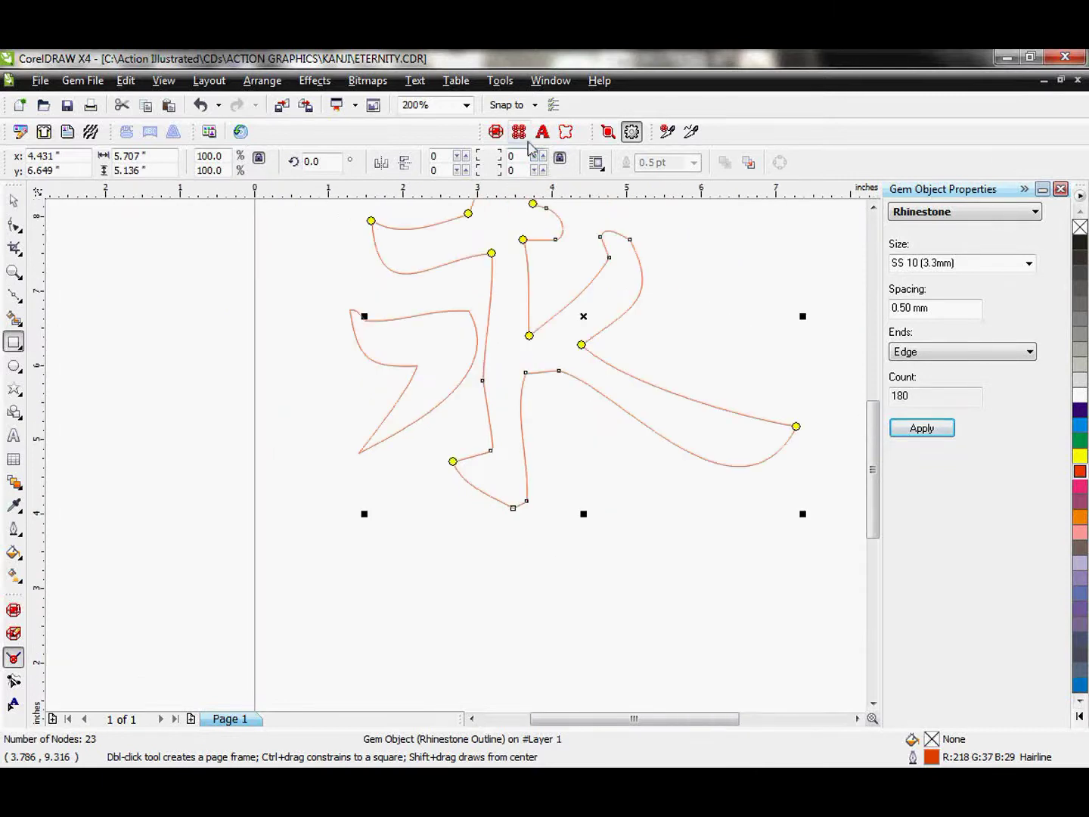
Regenerate the outline as 181 red SS 10 rhinestones and return to the Pick tool
{"action": "left_click", "coordinate": [597, 130]}
{"action": "scroll", "coordinate": [331, 440], "scroll_direction": "up", "scroll_amount": 3}
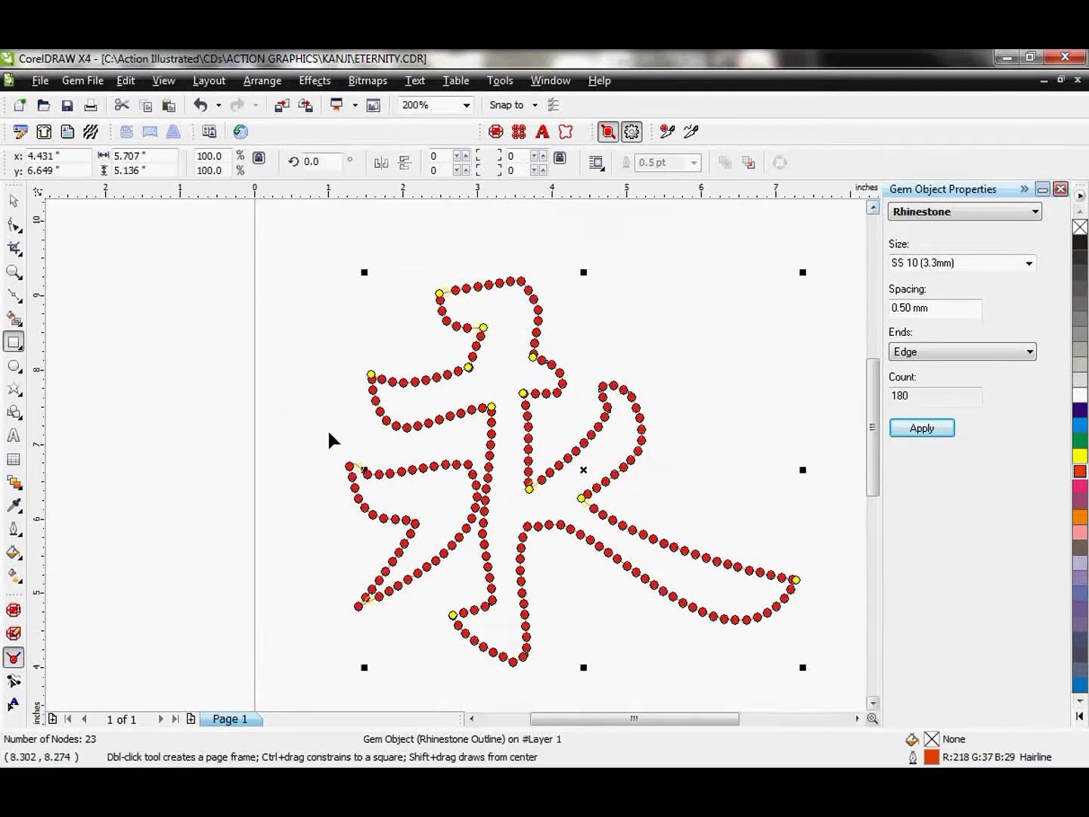
{"action": "left_click", "coordinate": [14, 200]}
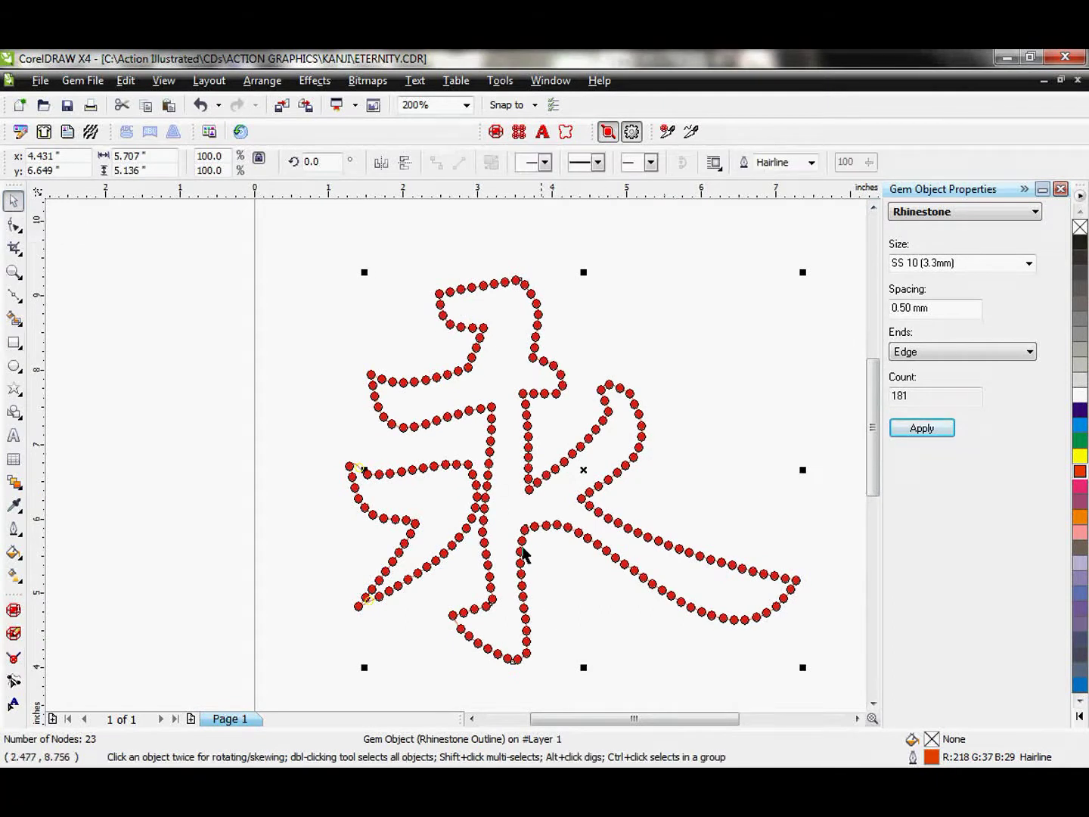
Snap the five misaligned gems along the kanji's lower curve into even alignment
{"action": "scroll", "coordinate": [453, 620], "scroll_direction": "up", "scroll_amount": 1}
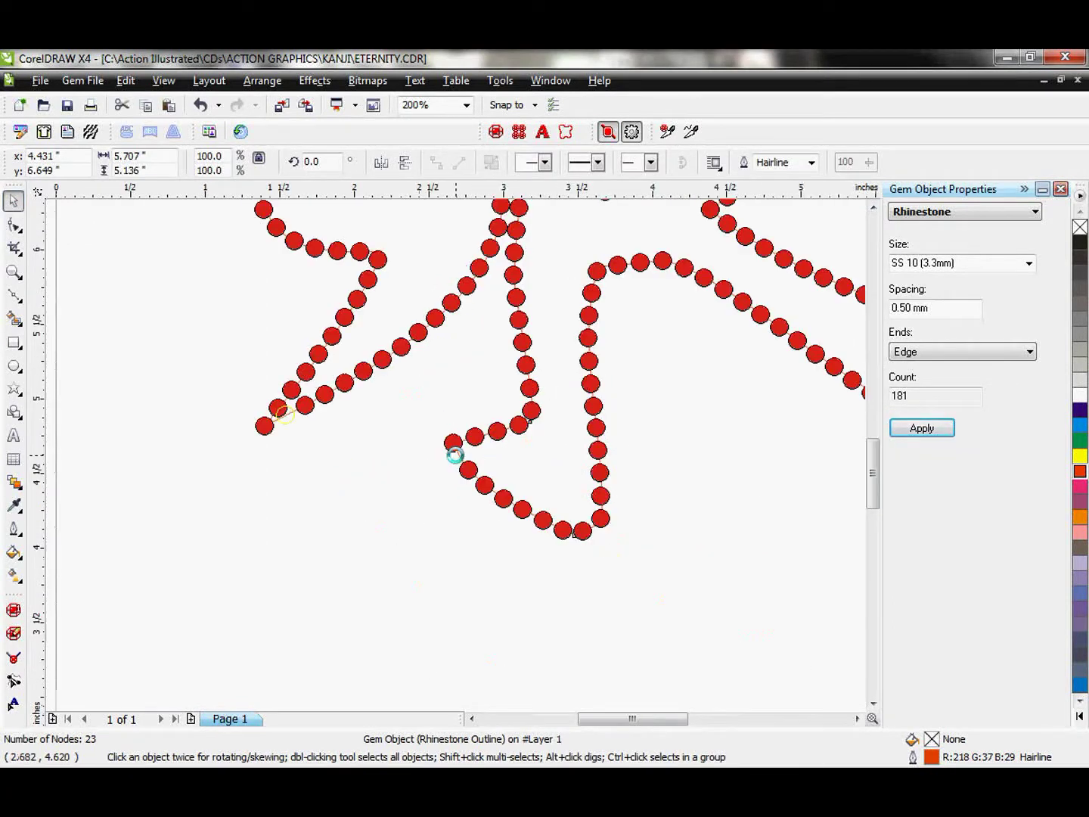
{"action": "scroll", "coordinate": [469, 445], "scroll_direction": "up", "scroll_amount": 3}
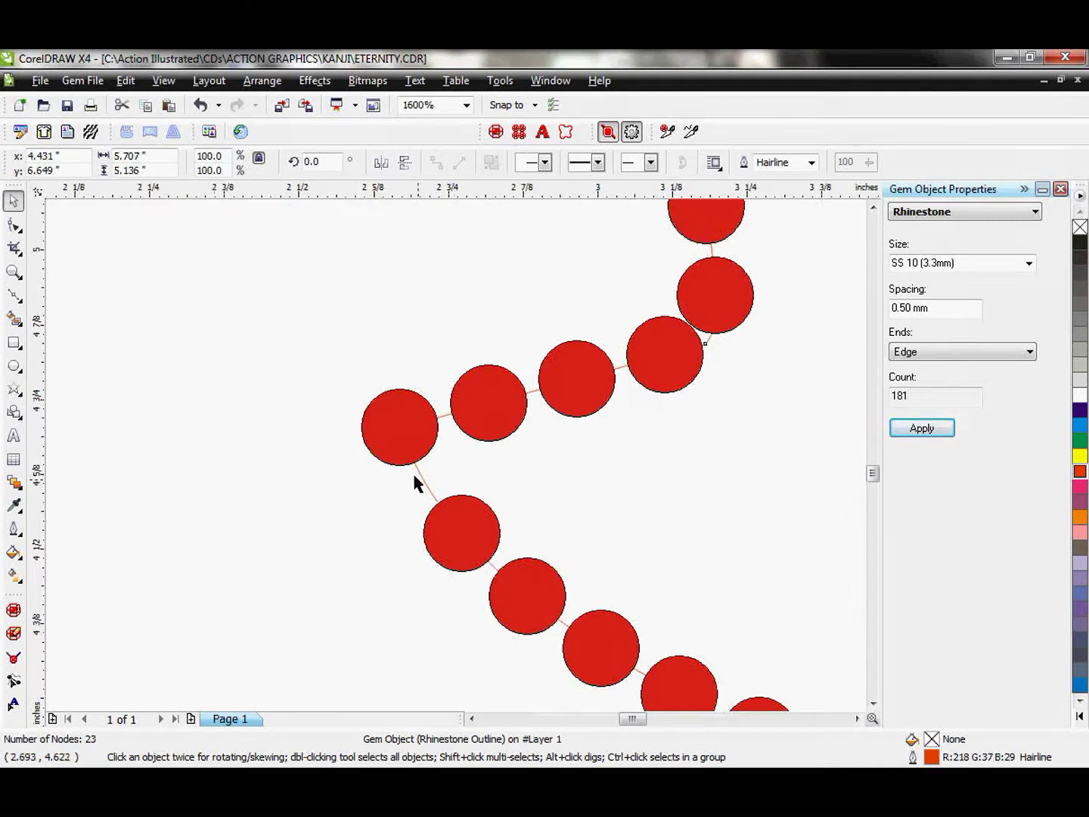
{"action": "scroll", "coordinate": [456, 453], "scroll_direction": "down", "scroll_amount": 3}
{"action": "scroll", "coordinate": [457, 454], "scroll_direction": "up", "scroll_amount": 2}
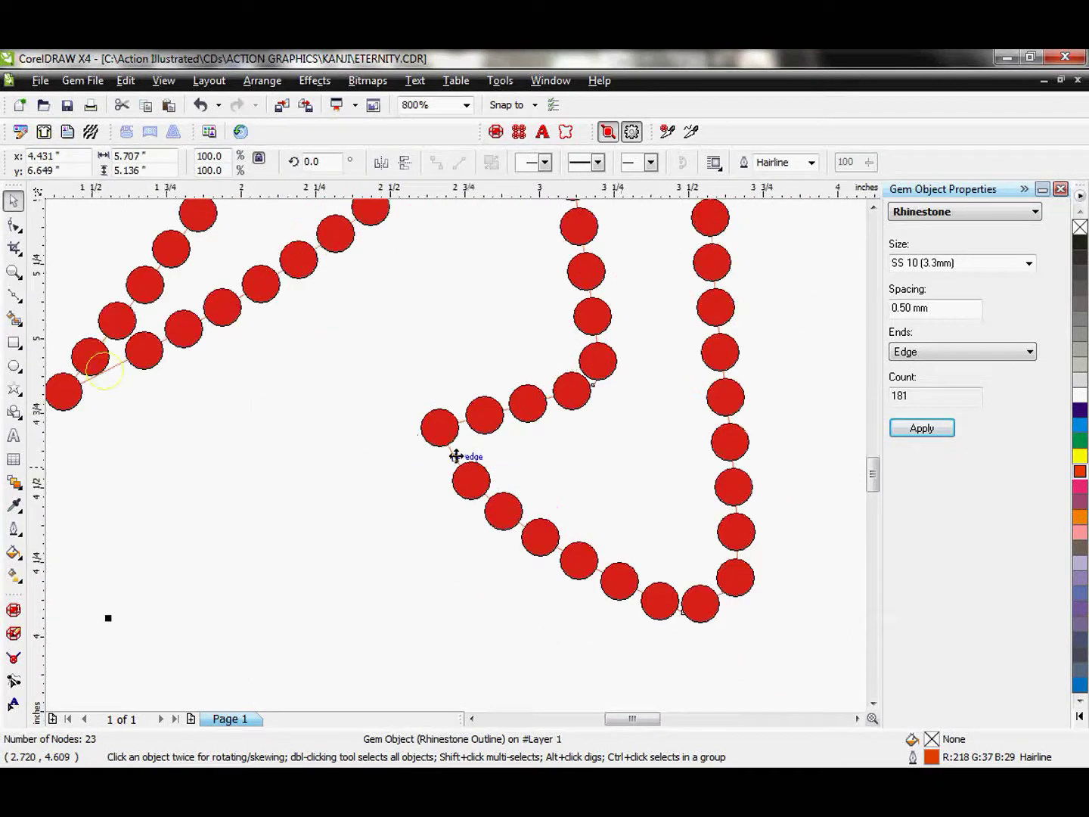
{"action": "left_click", "coordinate": [15, 636]}
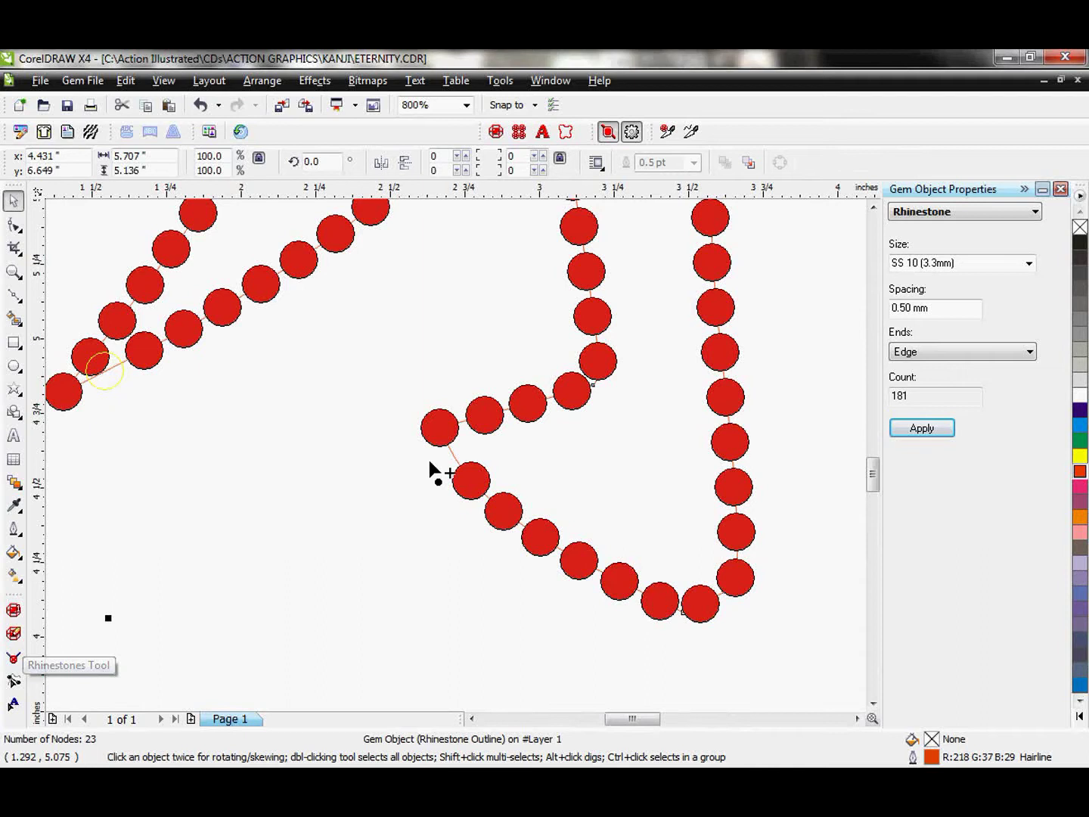
{"action": "left_click", "coordinate": [468, 474]}
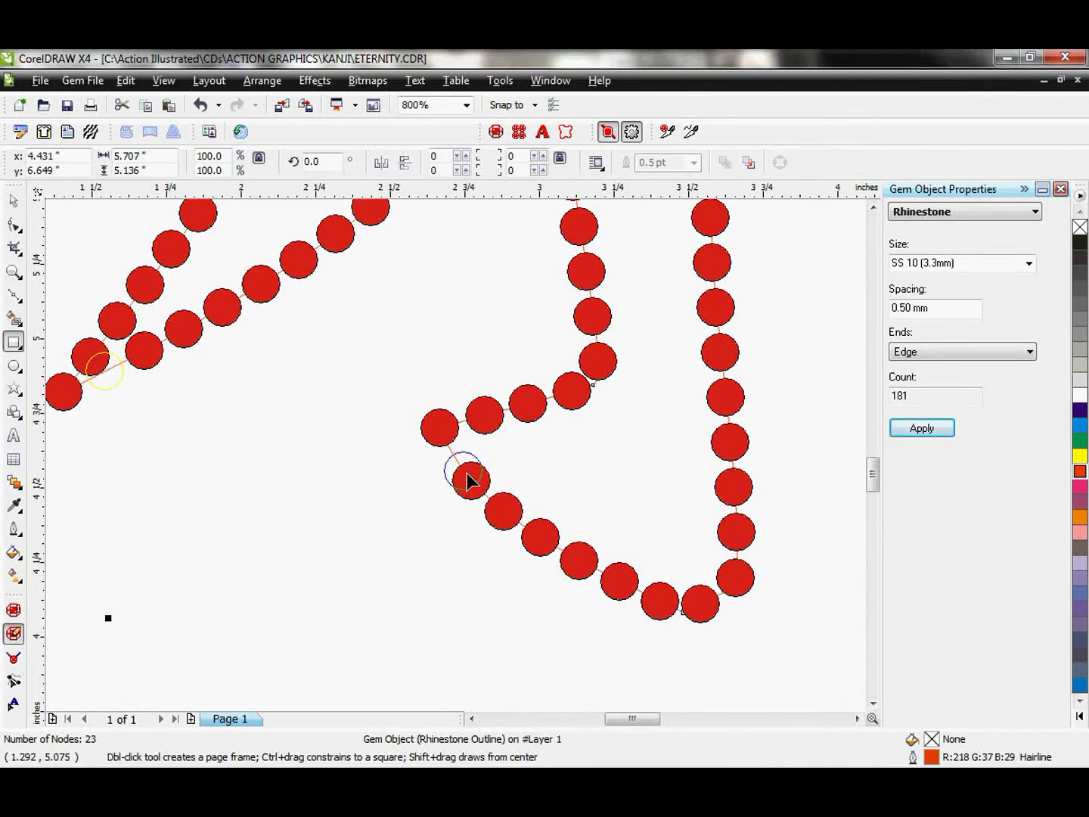
{"action": "left_click", "coordinate": [501, 512]}
{"action": "left_click", "coordinate": [535, 536]}
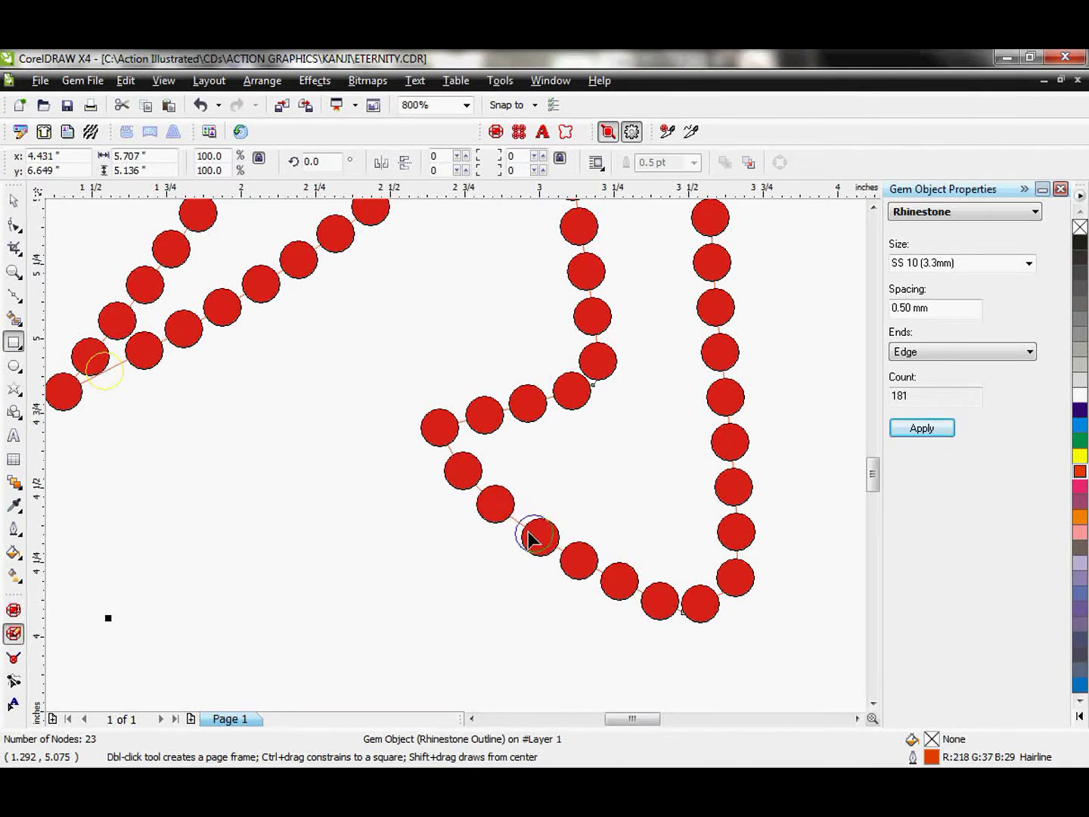
{"action": "left_click", "coordinate": [575, 562]}
{"action": "left_click", "coordinate": [621, 581]}
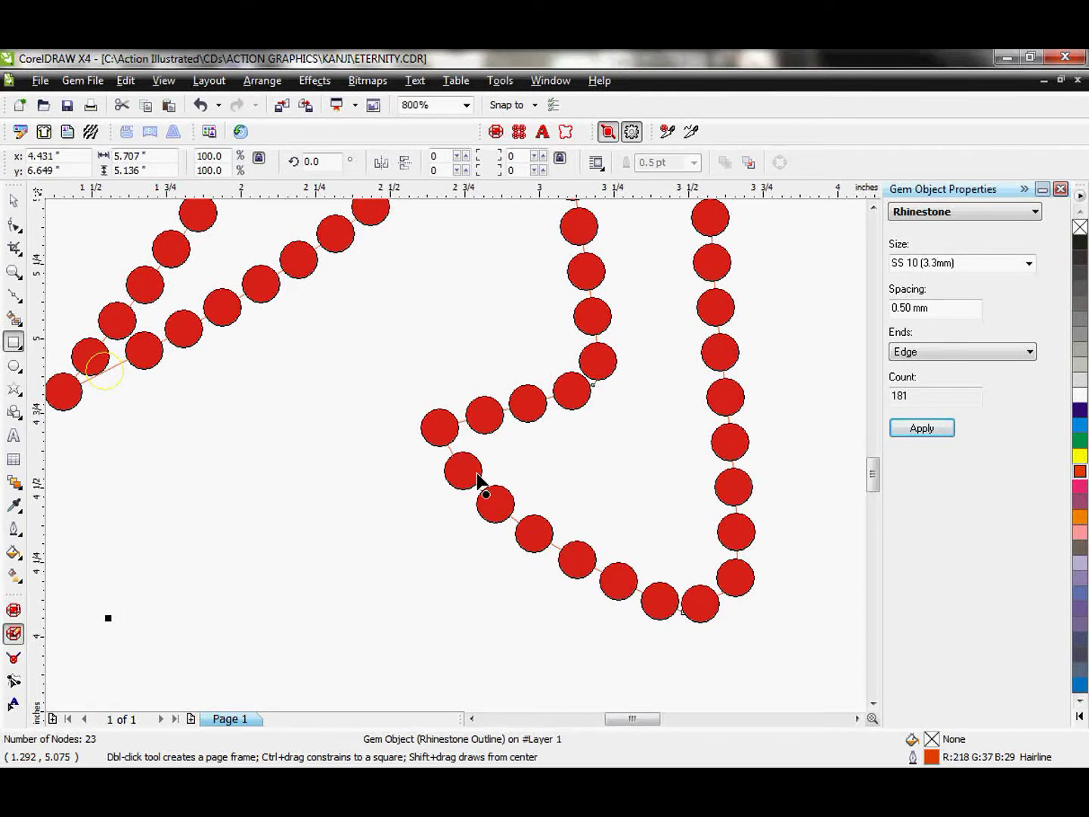
{"action": "scroll", "coordinate": [484, 492], "scroll_direction": "down", "scroll_amount": 3}
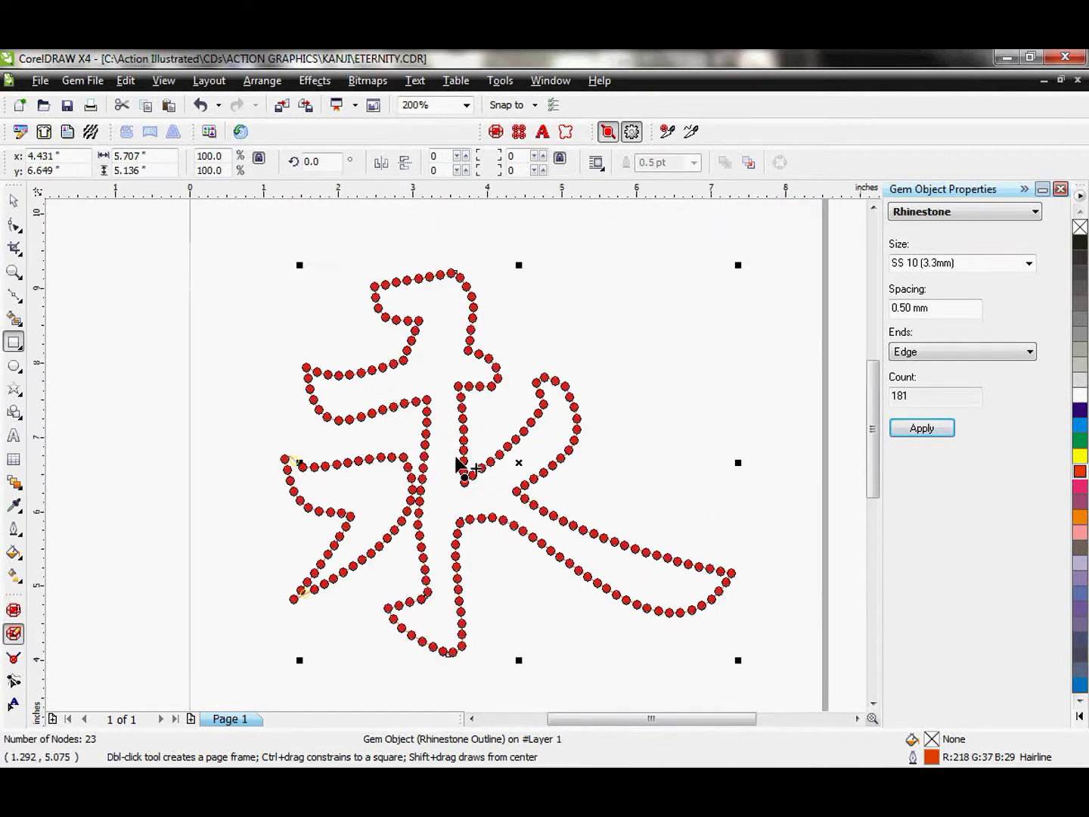
{"action": "left_click", "coordinate": [14, 201]}
Nudge the left stroke's 47-stone rhinestone outline slightly up and left, then deselect it
{"action": "left_click", "coordinate": [122, 409]}
{"action": "scroll", "coordinate": [457, 463], "scroll_direction": "up", "scroll_amount": 3}
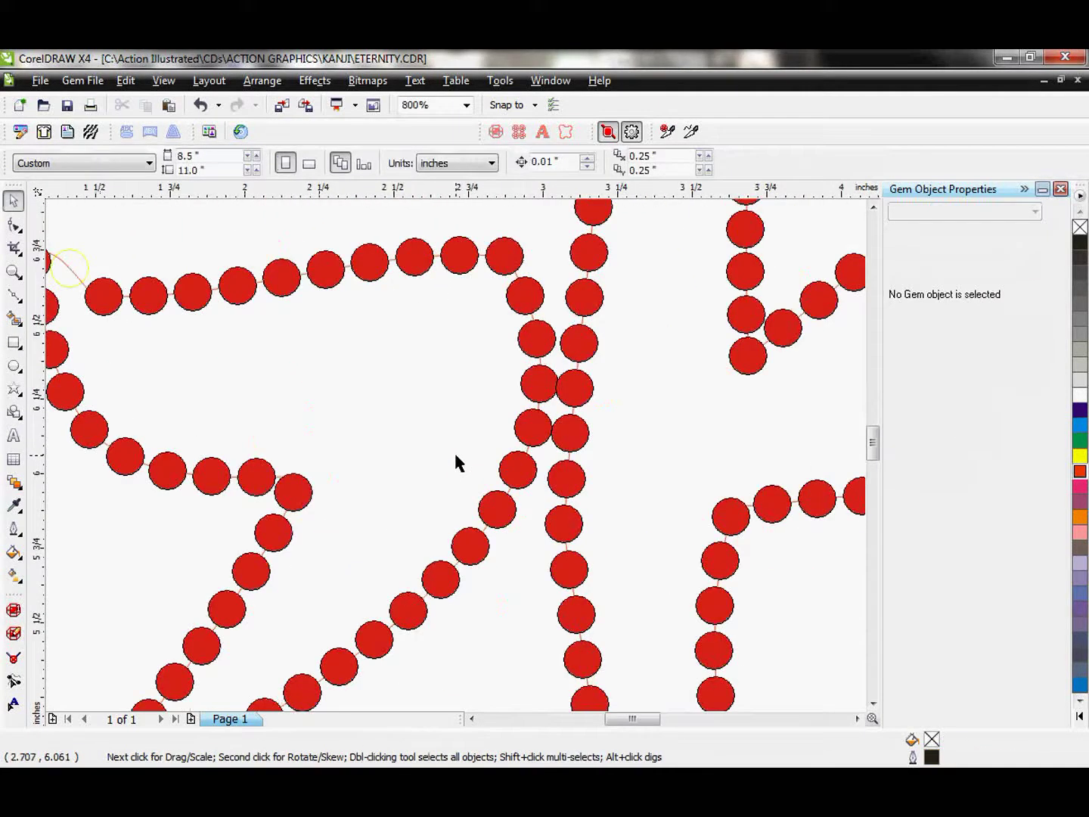
{"action": "scroll", "coordinate": [456, 463], "scroll_direction": "down", "scroll_amount": 3}
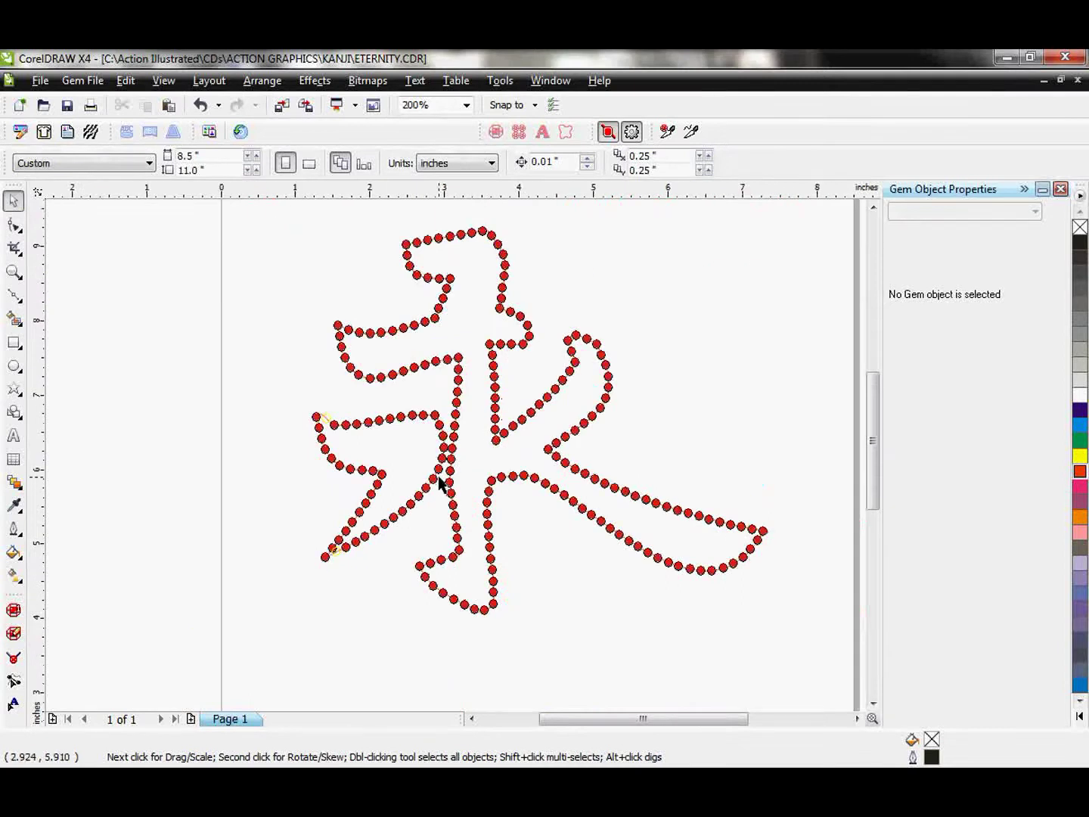
{"action": "left_click", "coordinate": [432, 485]}
{"action": "scroll", "coordinate": [462, 450], "scroll_direction": "up", "scroll_amount": 1}
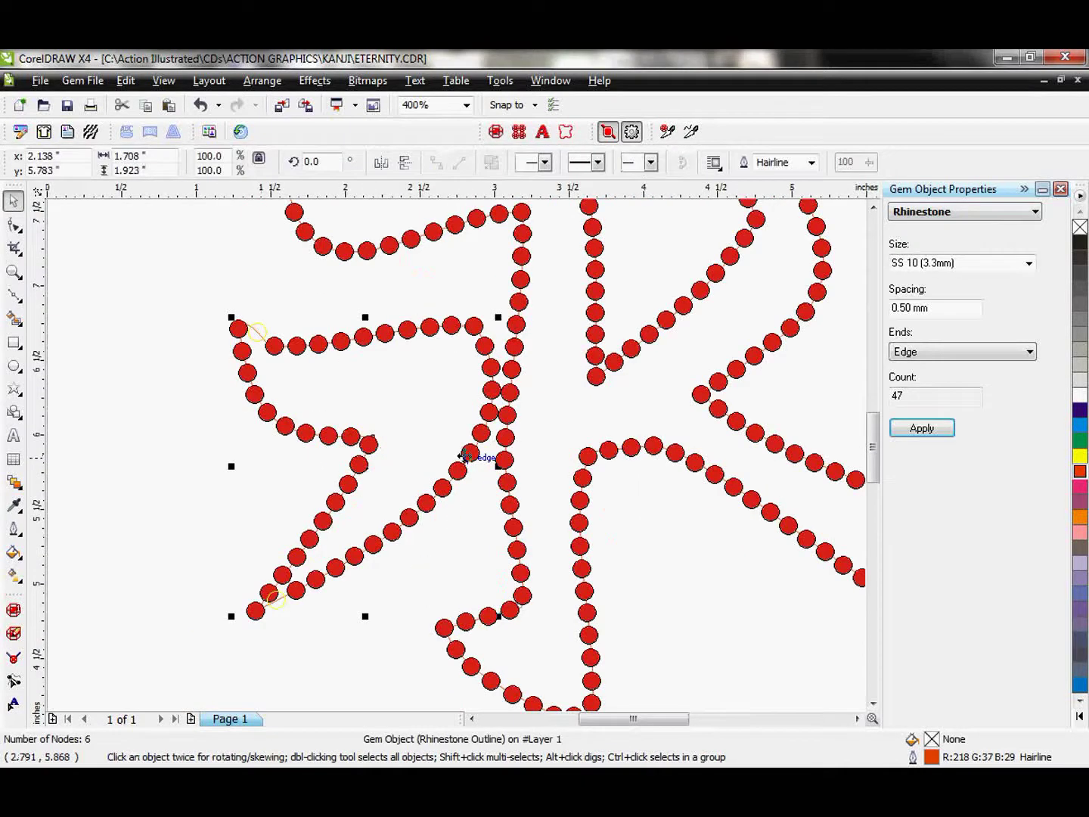
{"action": "left_click_drag", "start_coordinate": [463, 455], "coordinate": [455, 457]}
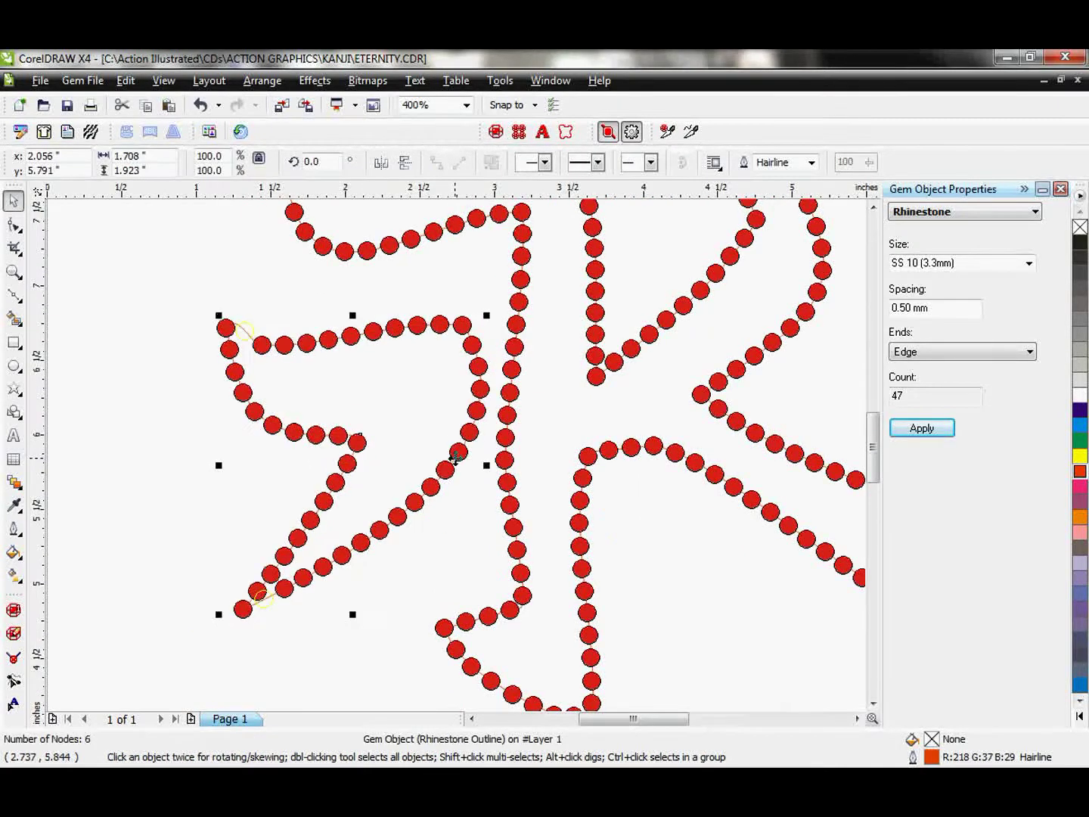
{"action": "left_click", "coordinate": [188, 509]}
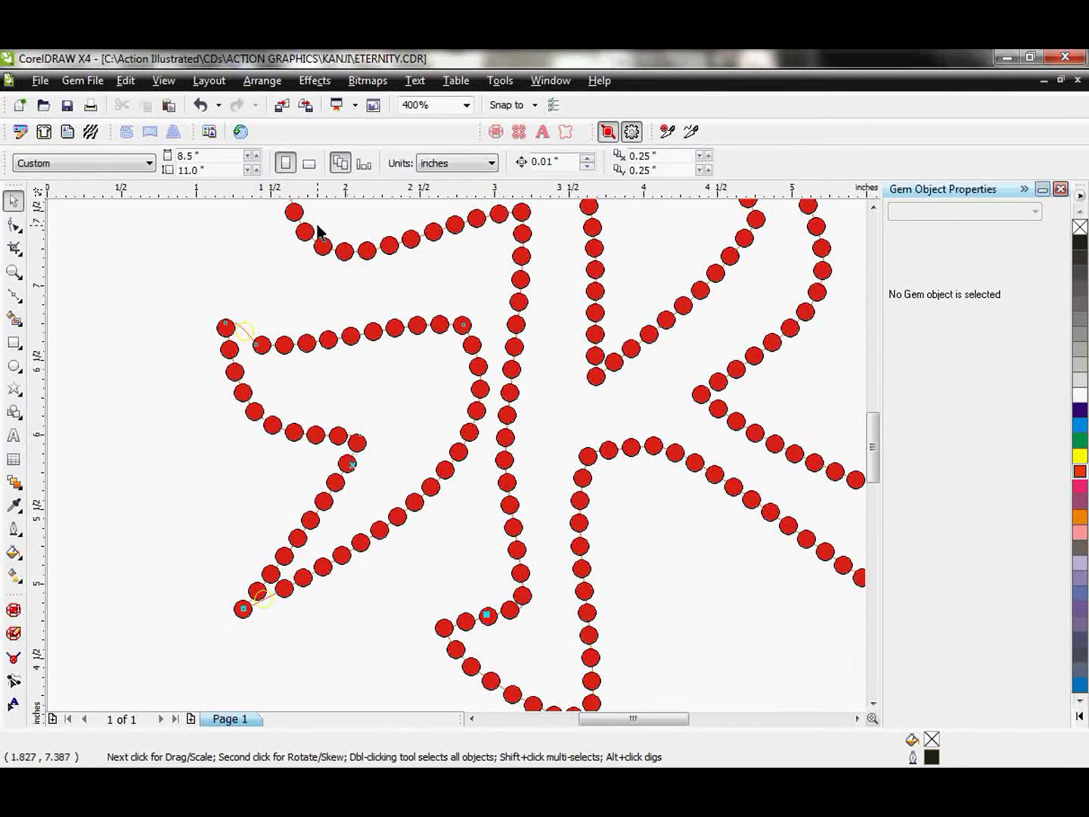
Pin the left stroke's corners on its bare outline path and refill it with red rhinestones
{"action": "left_click", "coordinate": [607, 133]}
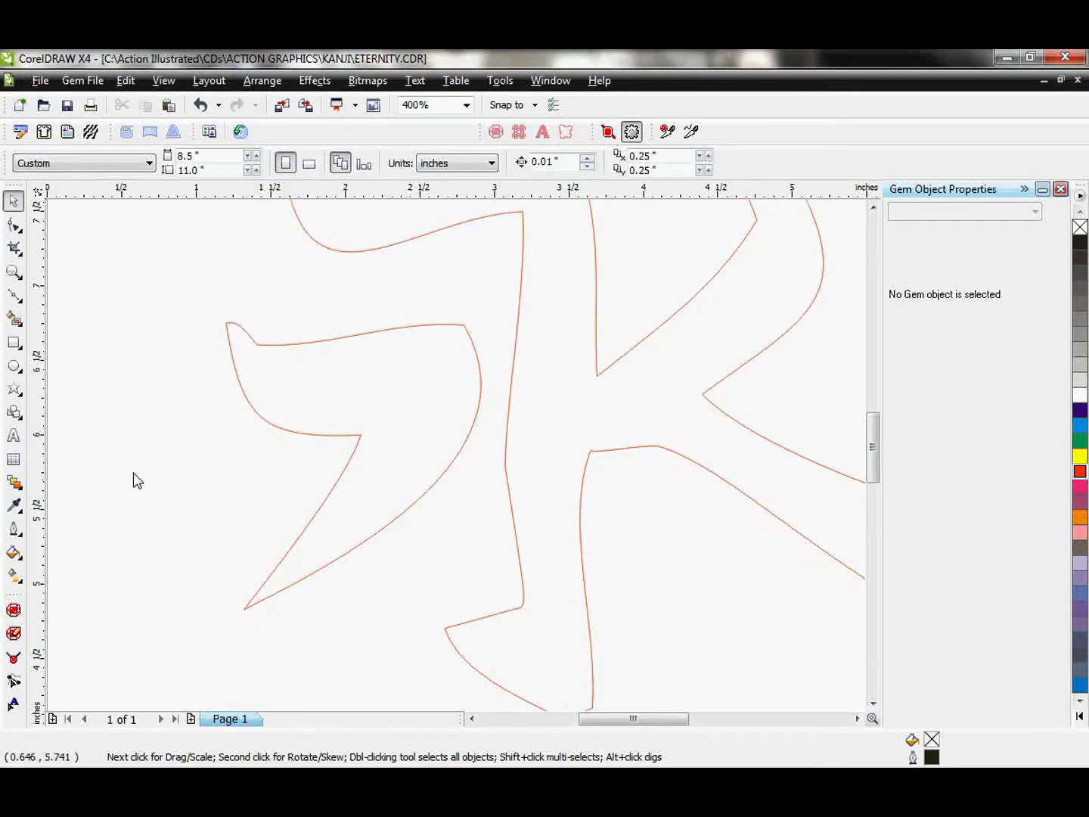
{"action": "key", "text": "F6"}
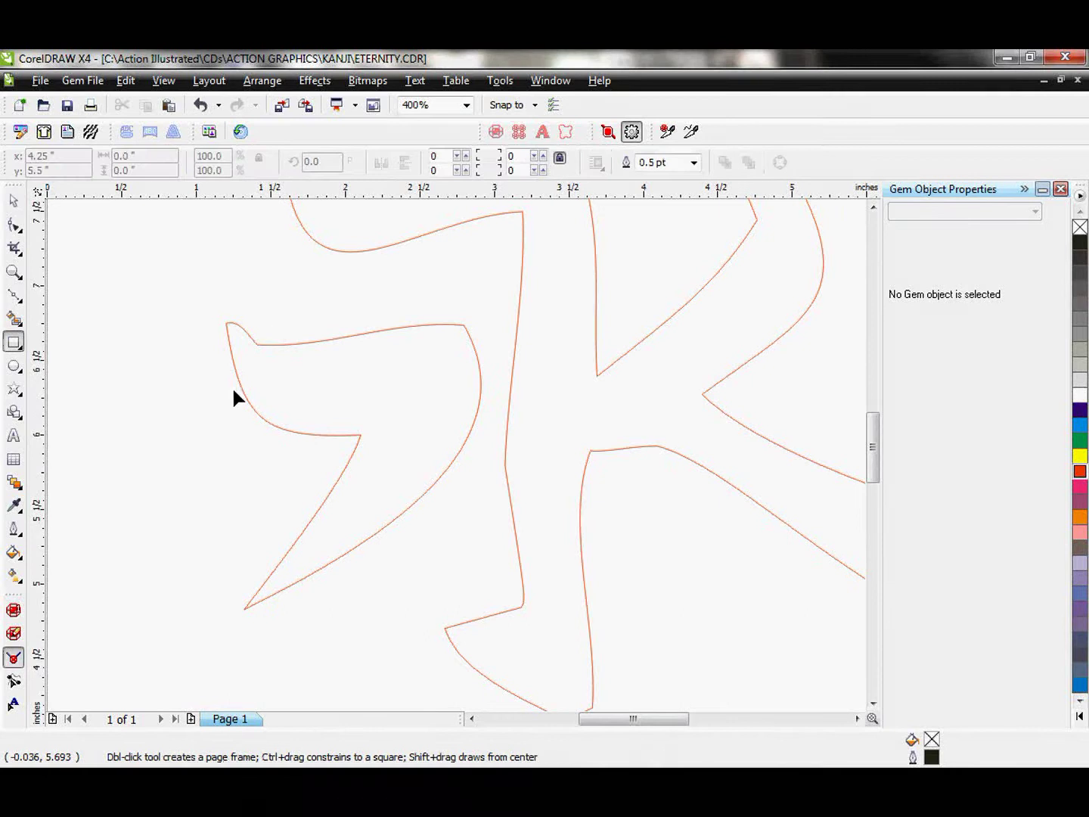
{"action": "left_click", "coordinate": [14, 660]}
{"action": "scroll", "coordinate": [356, 445], "scroll_direction": "up", "scroll_amount": 2}
{"action": "scroll", "coordinate": [464, 451], "scroll_direction": "up", "scroll_amount": 3}
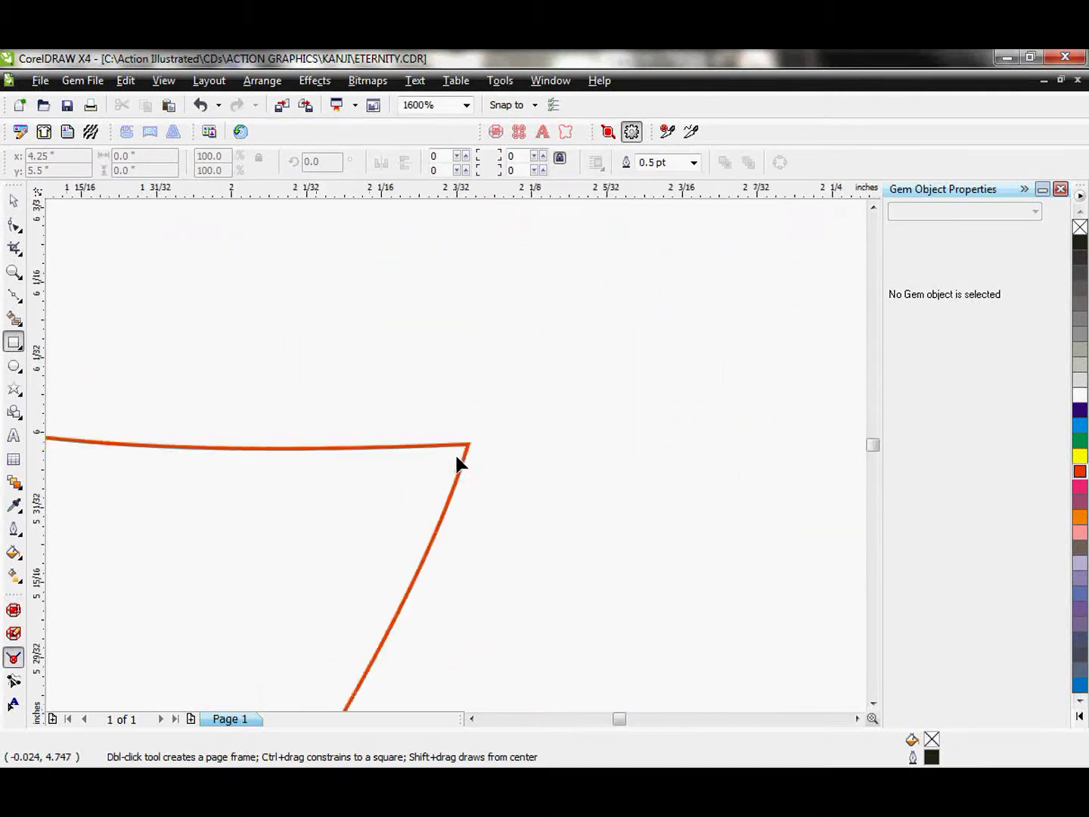
{"action": "left_click", "coordinate": [477, 435]}
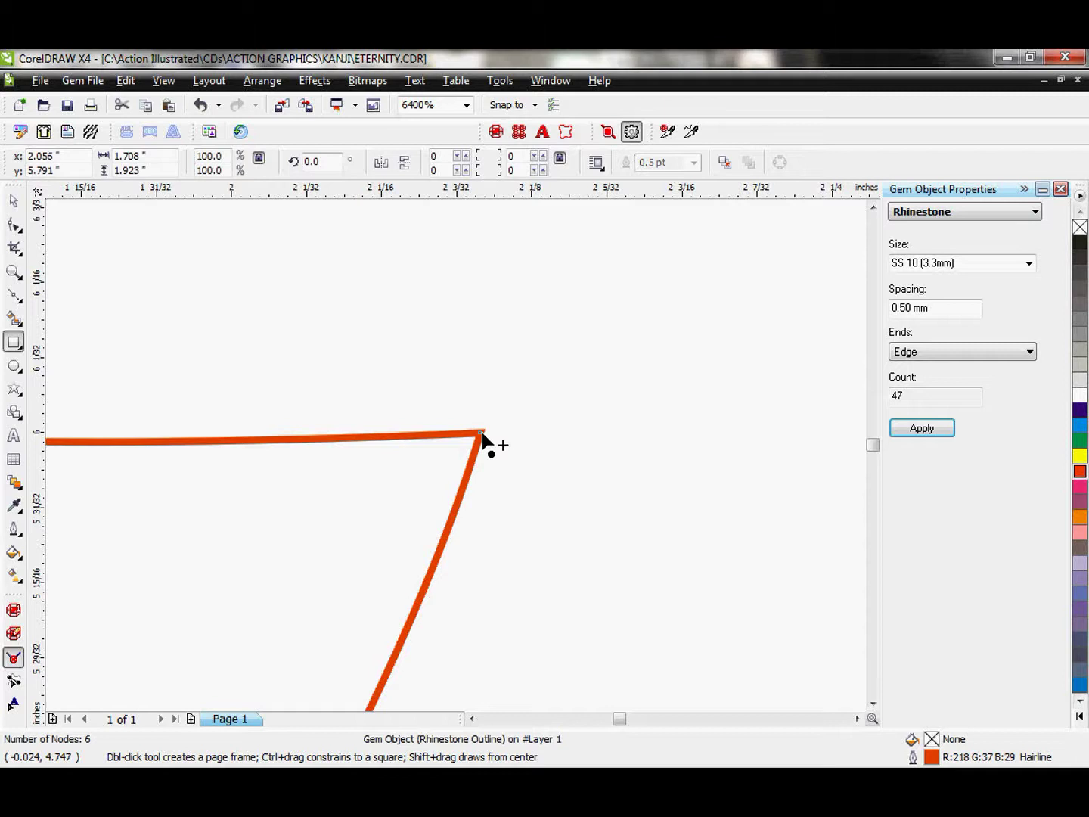
{"action": "scroll", "coordinate": [484, 437], "scroll_direction": "down", "scroll_amount": 2}
{"action": "scroll", "coordinate": [487, 515], "scroll_direction": "down", "scroll_amount": 3}
{"action": "scroll", "coordinate": [419, 493], "scroll_direction": "up", "scroll_amount": 2}
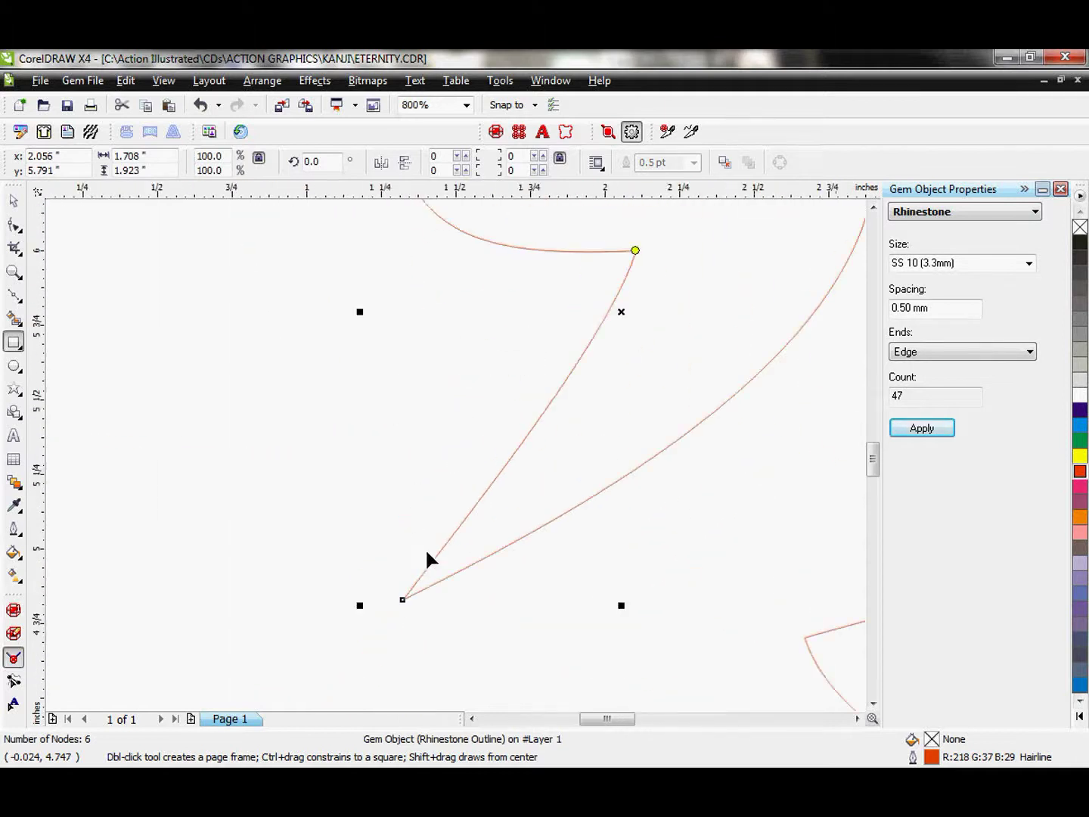
{"action": "scroll", "coordinate": [453, 445], "scroll_direction": "down", "scroll_amount": 2}
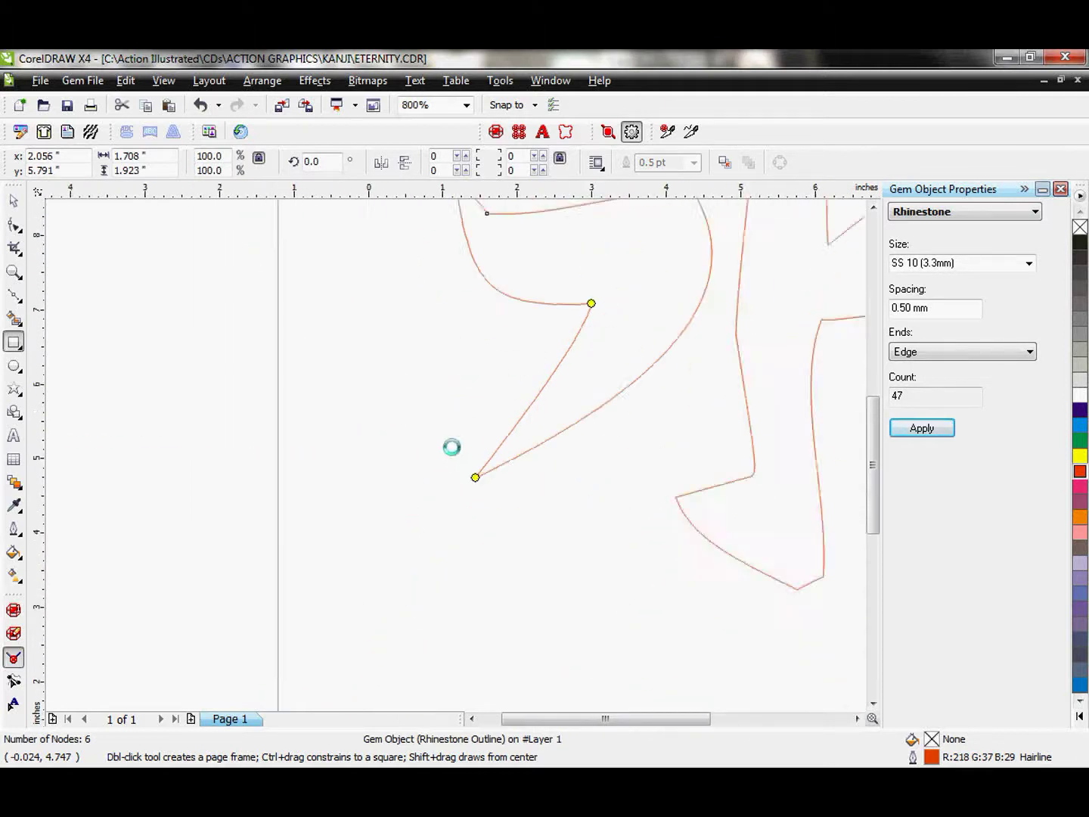
{"action": "scroll", "coordinate": [466, 352], "scroll_direction": "up", "scroll_amount": 3}
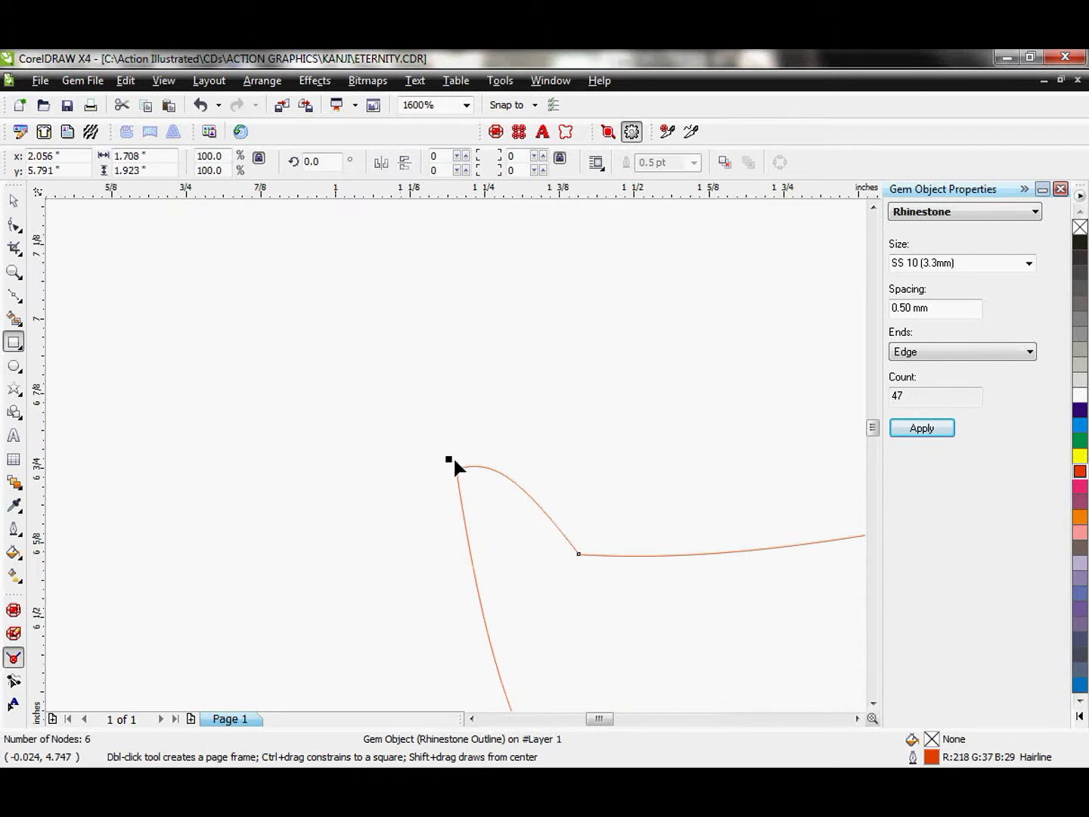
{"action": "scroll", "coordinate": [456, 470], "scroll_direction": "down", "scroll_amount": 5}
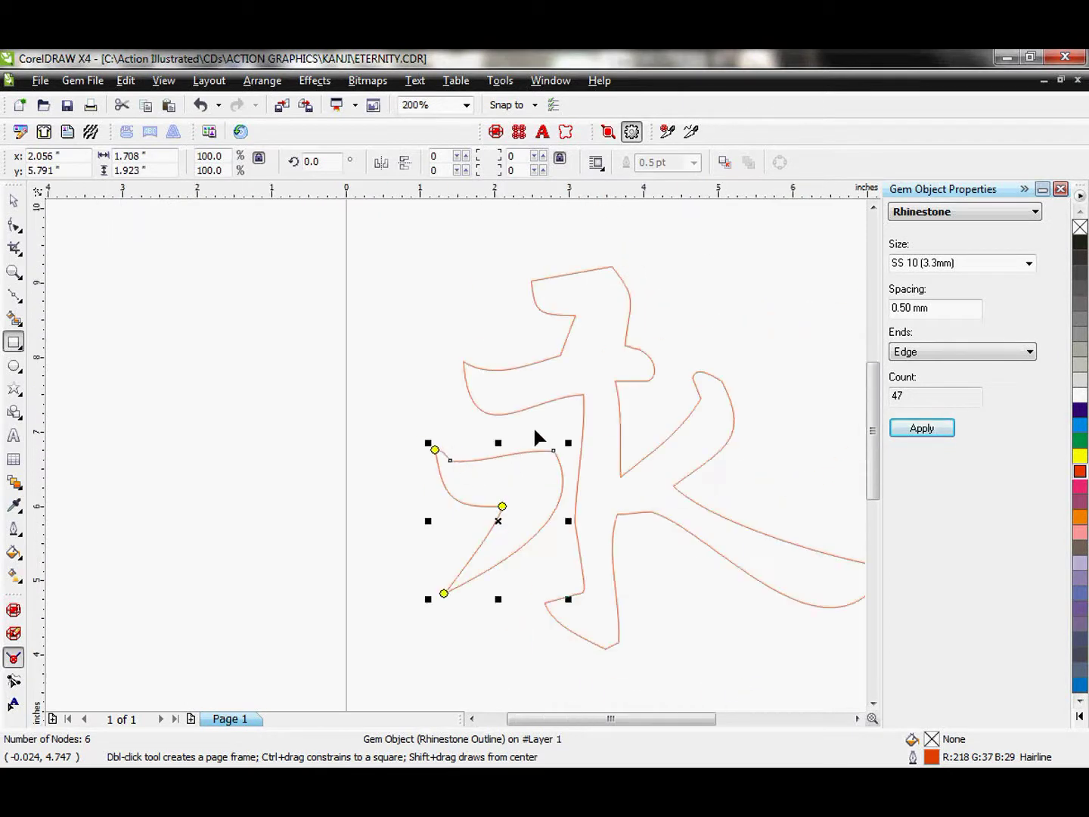
{"action": "left_click", "coordinate": [607, 132]}
Drag the overlapping stone off the lower end of the left stroke into line
{"action": "left_click", "coordinate": [13, 200]}
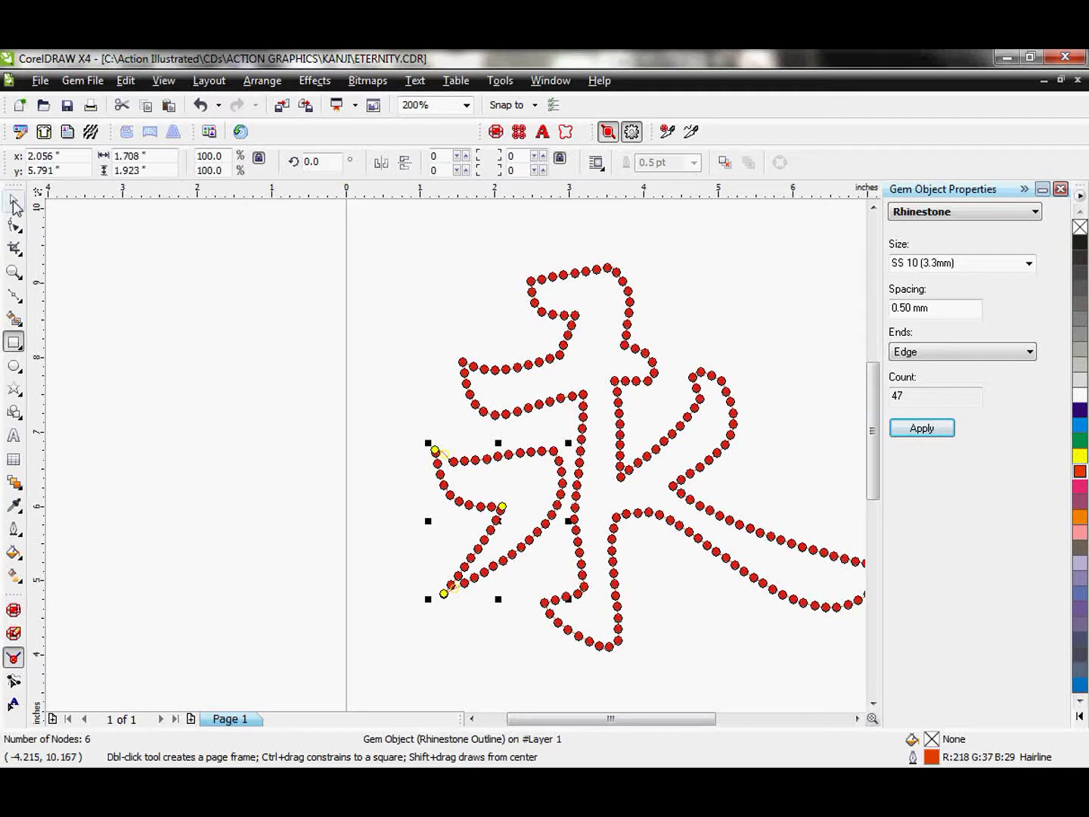
{"action": "scroll", "coordinate": [468, 492], "scroll_direction": "up", "scroll_amount": 2}
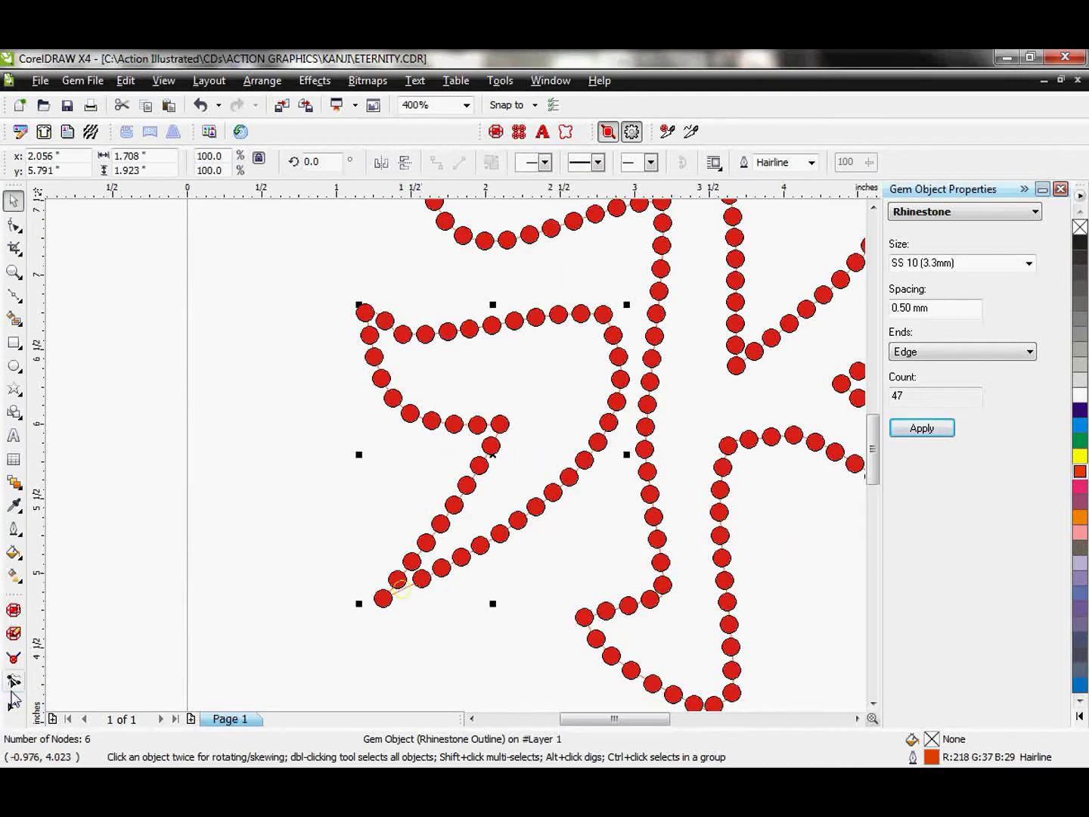
{"action": "left_click", "coordinate": [15, 636]}
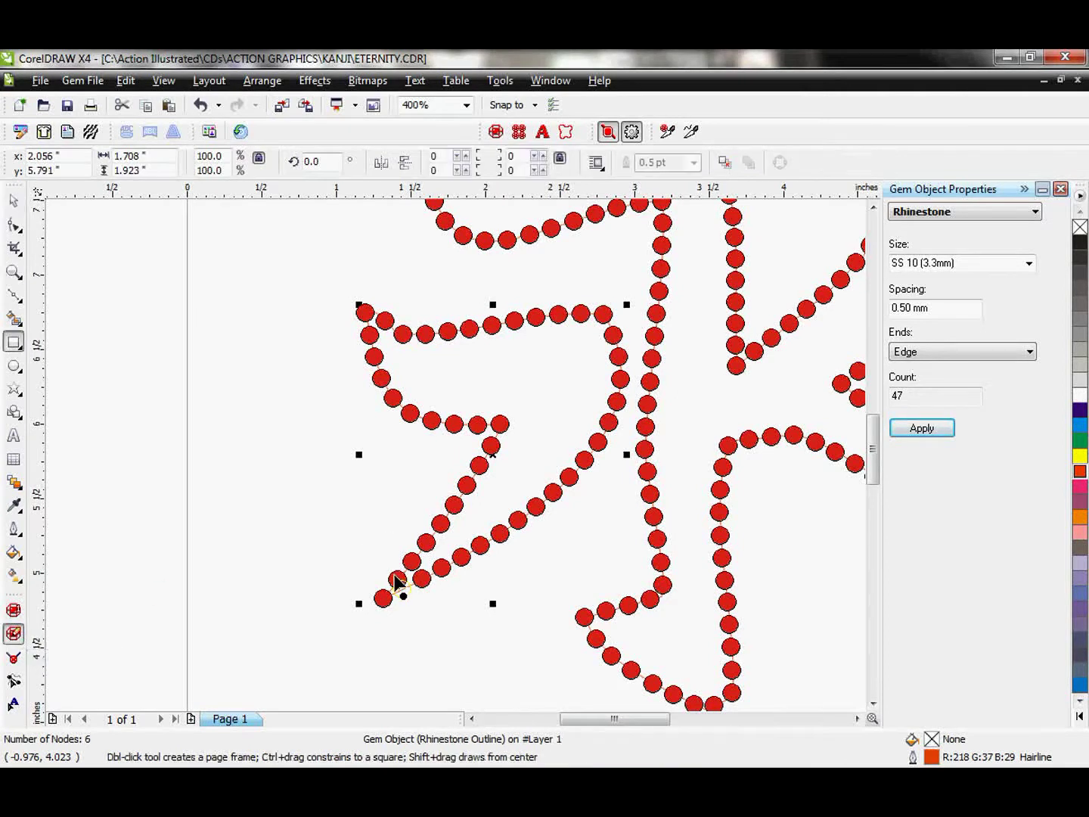
{"action": "left_click_drag", "start_coordinate": [401, 584], "coordinate": [416, 534]}
{"action": "scroll", "coordinate": [462, 559], "scroll_direction": "down", "scroll_amount": 2}
Group the kanji's two rhinestone objects, 227 stones in total
{"action": "left_click", "coordinate": [14, 201]}
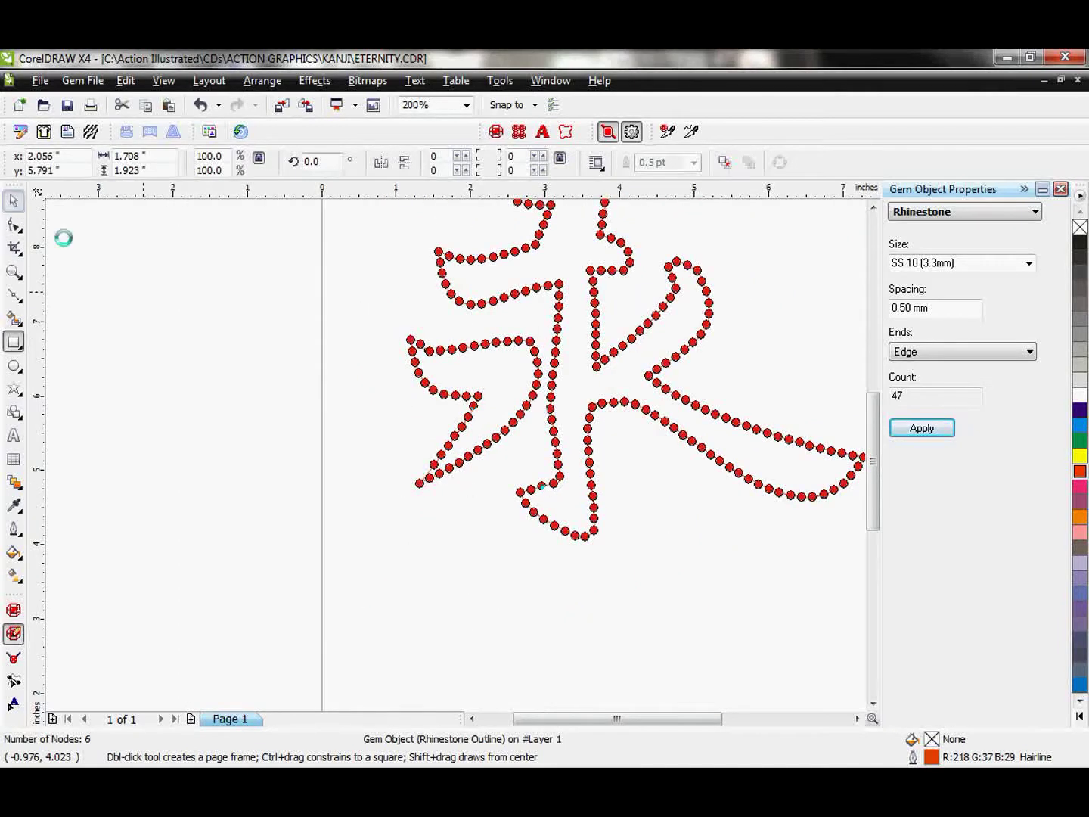
{"action": "scroll", "coordinate": [453, 451], "scroll_direction": "down", "scroll_amount": 2}
{"action": "scroll", "coordinate": [424, 408], "scroll_direction": "up", "scroll_amount": 1}
{"action": "left_click_drag", "start_coordinate": [391, 361], "coordinate": [666, 599]}
{"action": "left_click", "coordinate": [467, 162]}
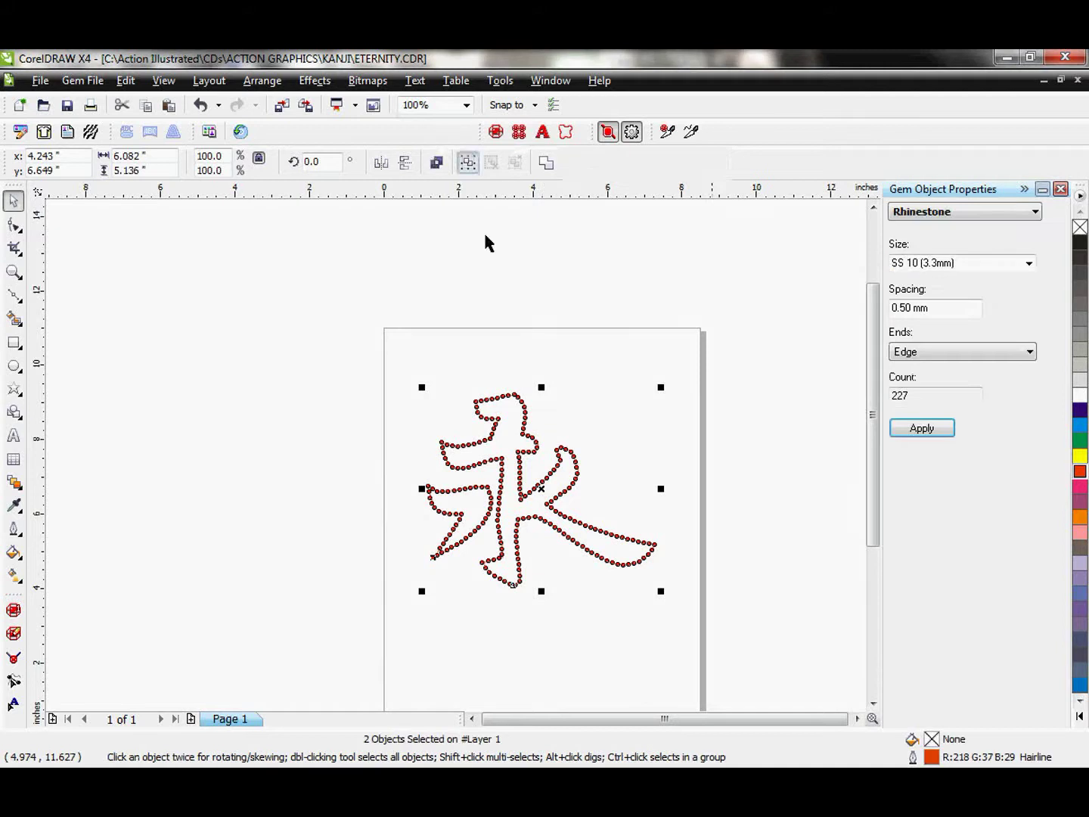
{"action": "left_click", "coordinate": [766, 529]}
Draw a straight horizontal line with the Freehand tool across the page beneath the kanji
{"action": "left_click_drag", "start_coordinate": [880, 503], "coordinate": [870, 544]}
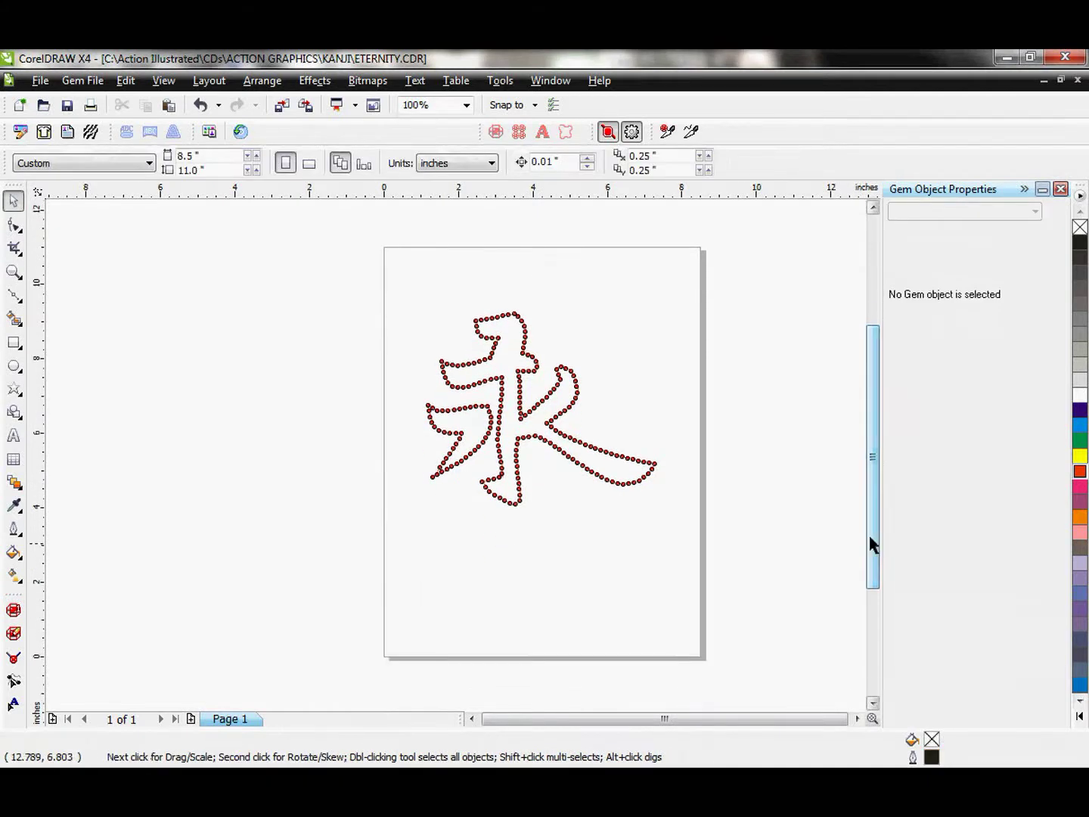
{"action": "left_click", "coordinate": [14, 297]}
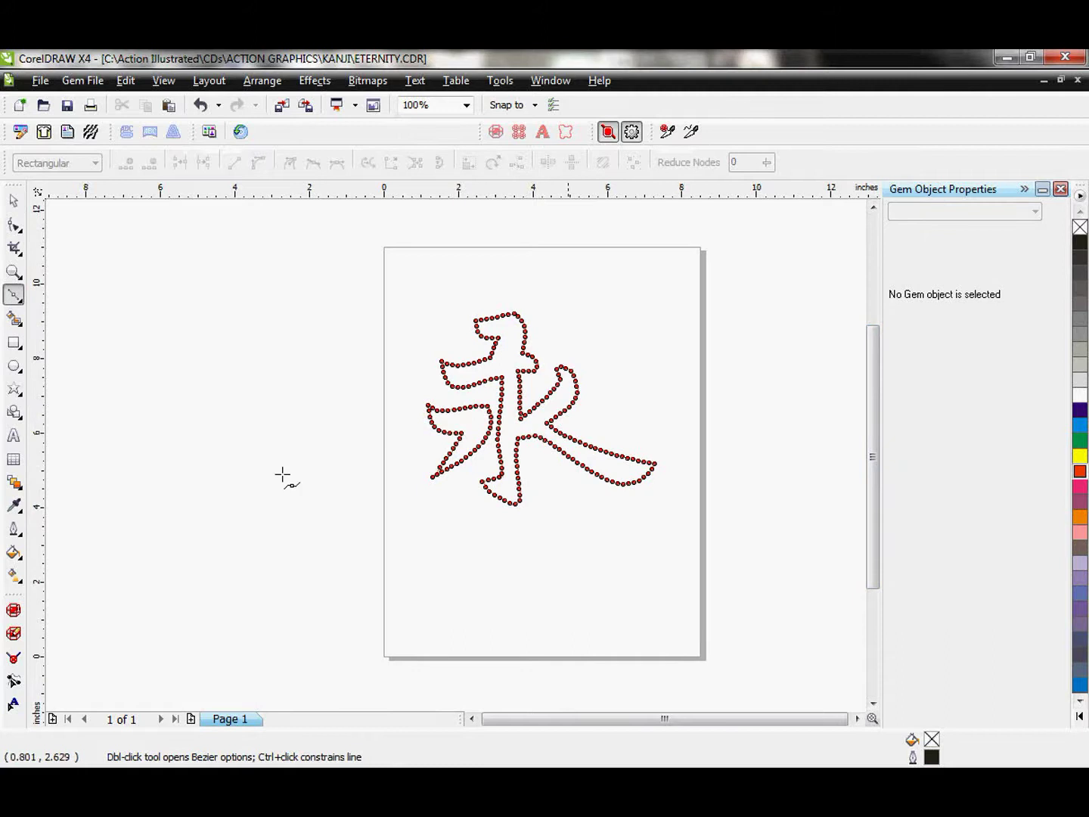
{"action": "left_click", "coordinate": [337, 568]}
{"action": "left_click", "coordinate": [743, 566]}
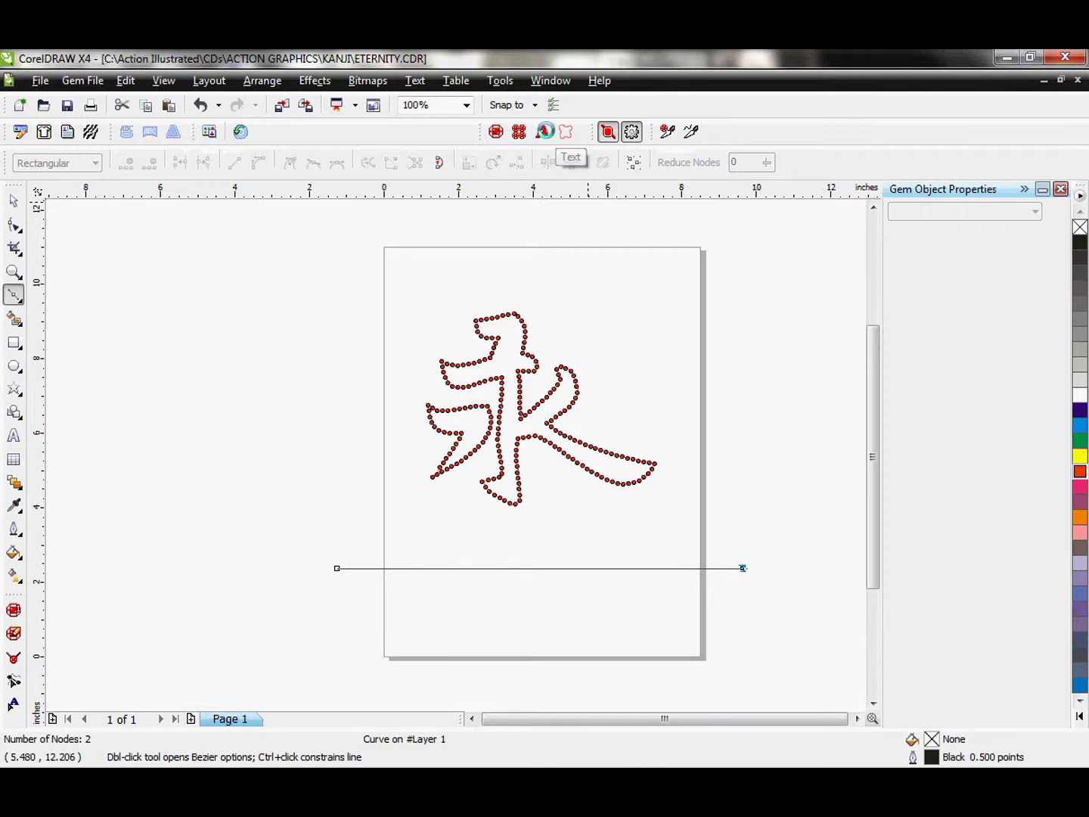
Turn the line into Gem Text using SS 6 (2.5mm) rhinestones
{"action": "left_click", "coordinate": [541, 133]}
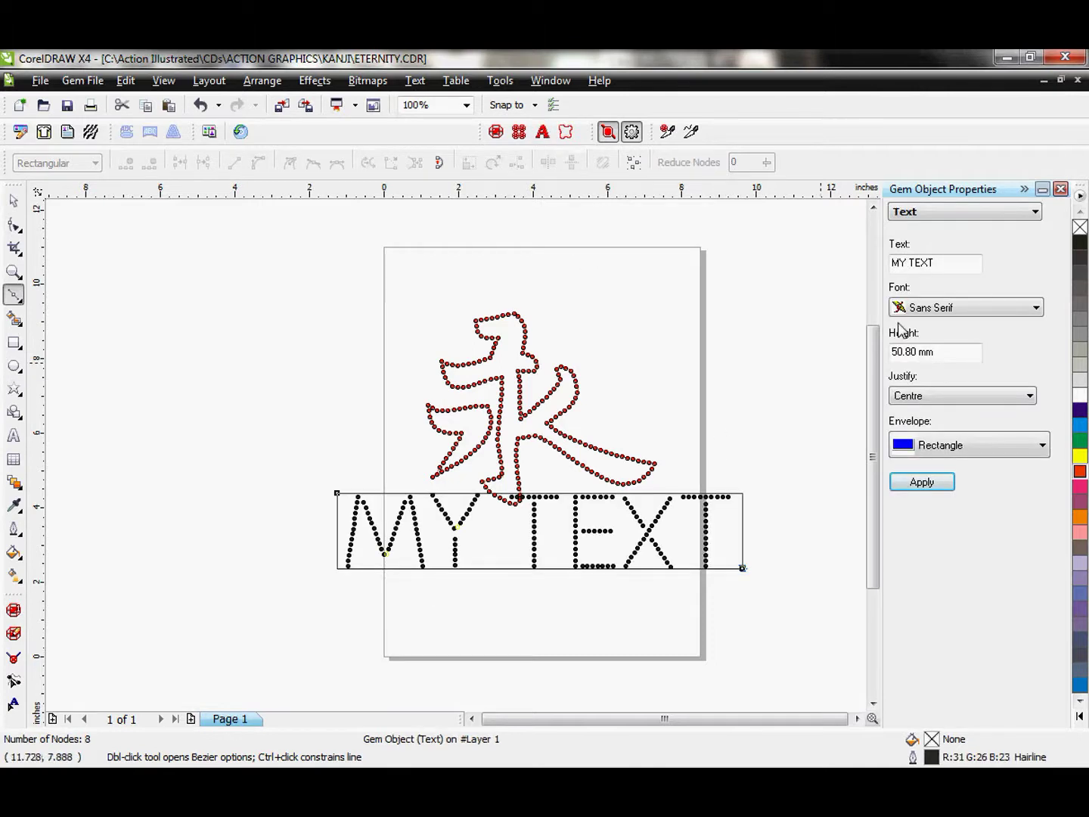
{"action": "left_click", "coordinate": [1032, 211]}
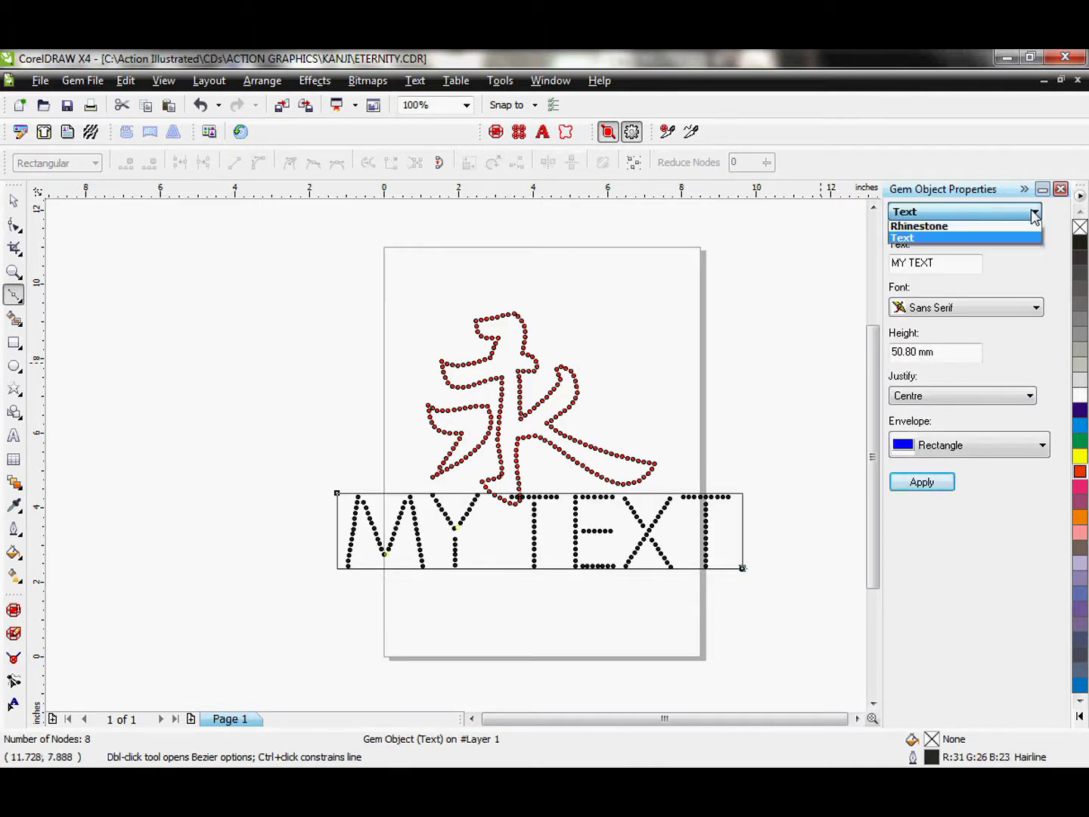
{"action": "left_click", "coordinate": [957, 227]}
{"action": "left_click", "coordinate": [1030, 263]}
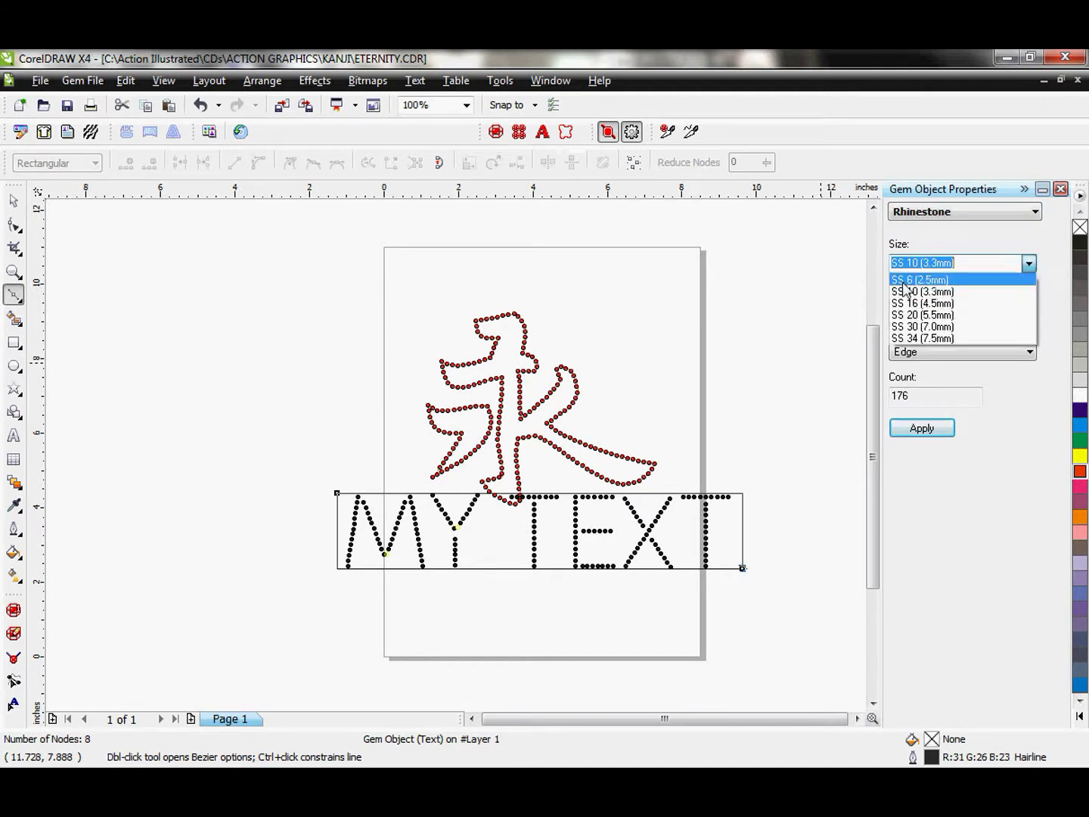
{"action": "left_click", "coordinate": [908, 286]}
{"action": "left_click", "coordinate": [912, 432]}
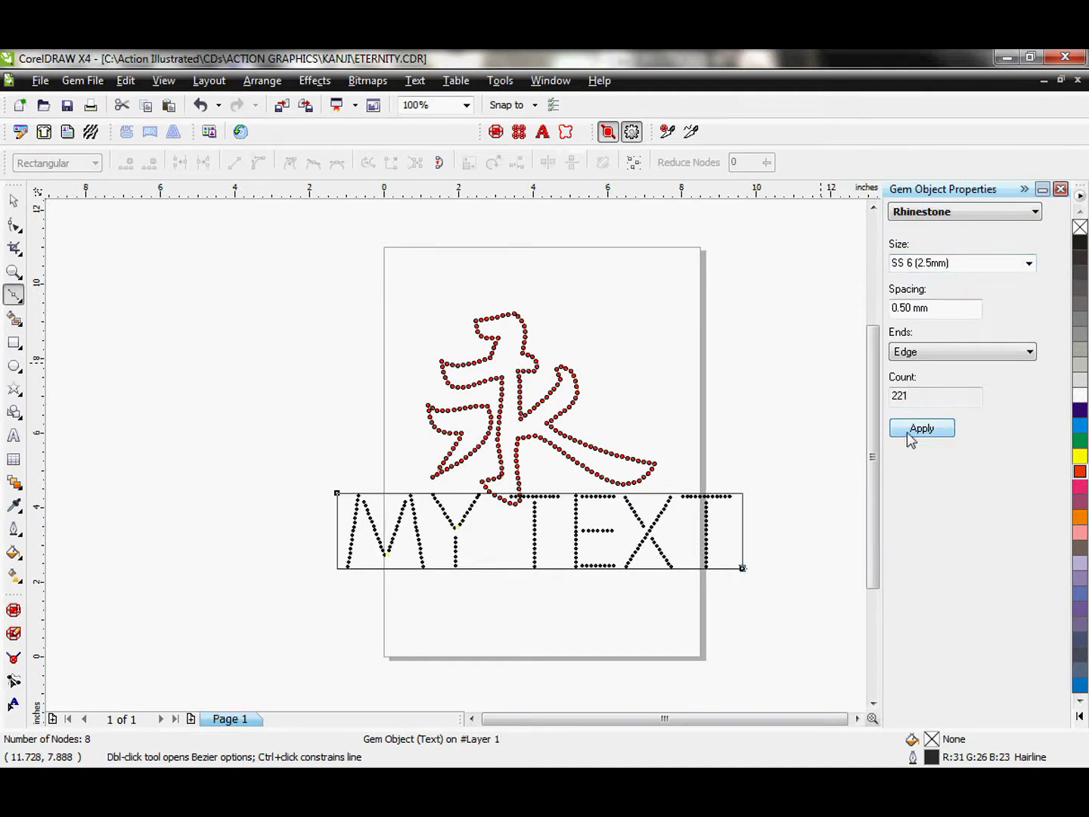
Change the gem text wording to 'Eternity' in the Serif Bold font
{"action": "left_click", "coordinate": [932, 214]}
{"action": "left_click", "coordinate": [926, 242]}
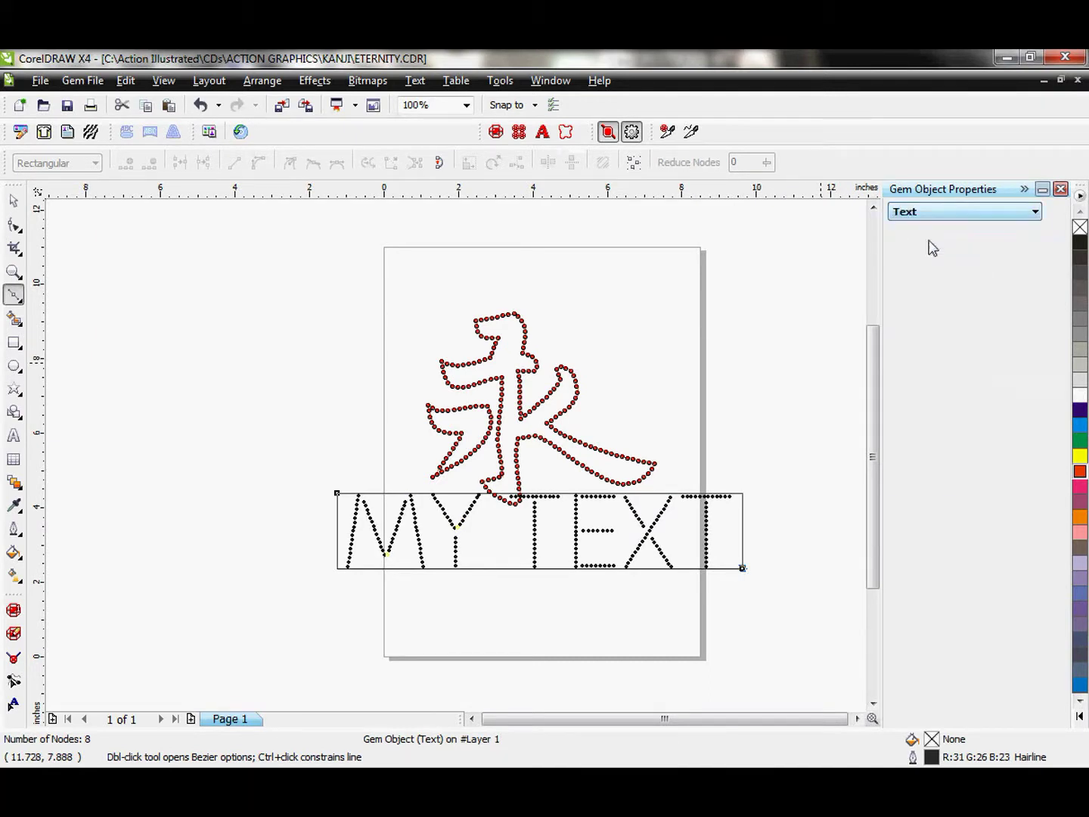
{"action": "left_click_drag", "start_coordinate": [950, 262], "coordinate": [756, 305]}
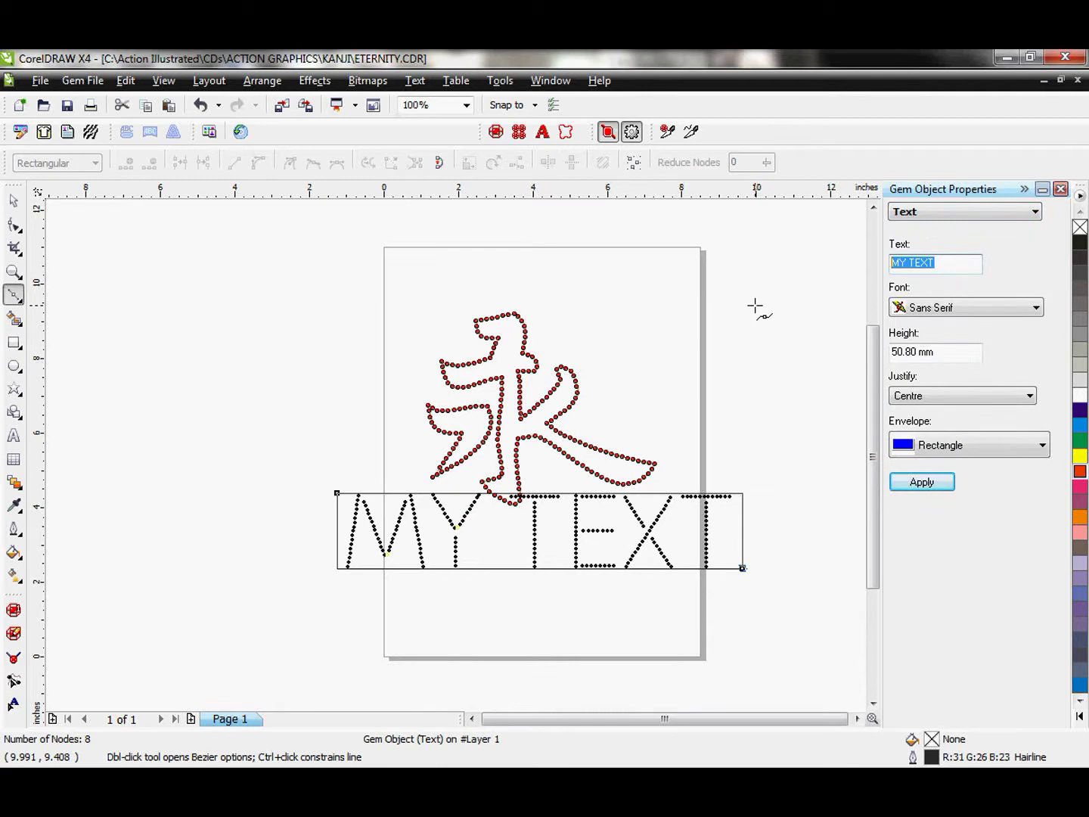
{"action": "type", "text": "Eternity"}
{"action": "left_click", "coordinate": [969, 309]}
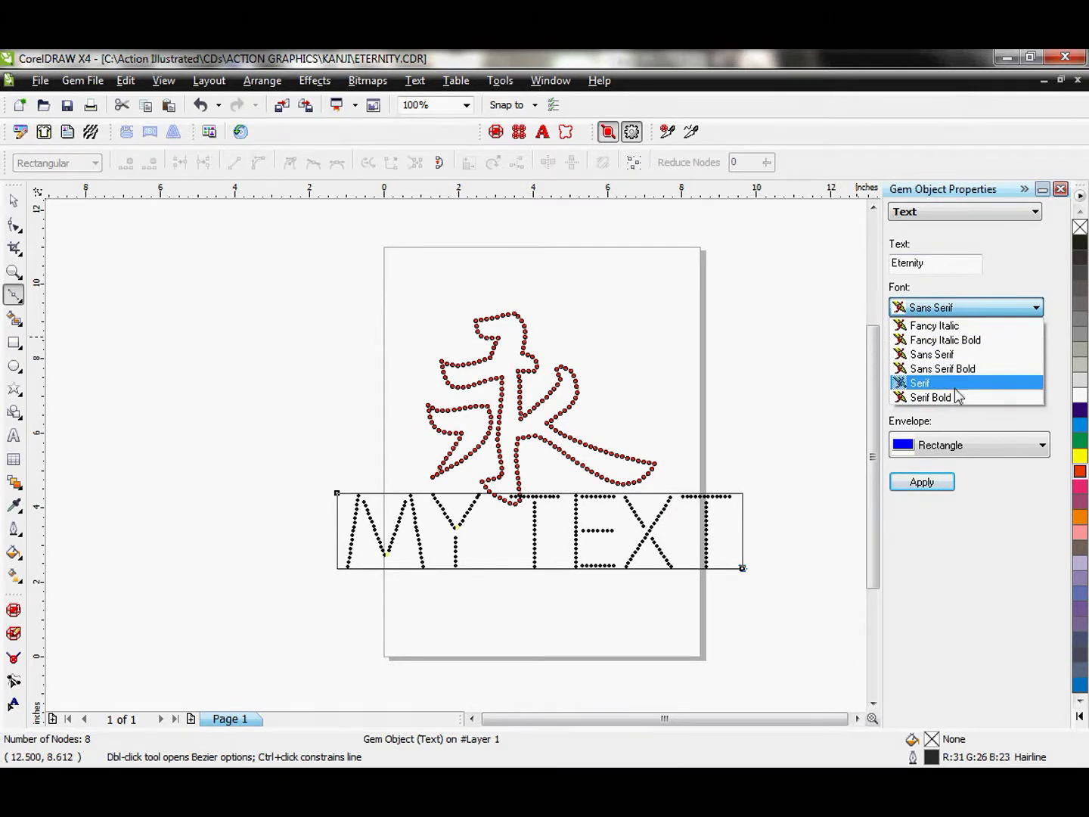
{"action": "left_click", "coordinate": [955, 395]}
{"action": "left_click", "coordinate": [930, 484]}
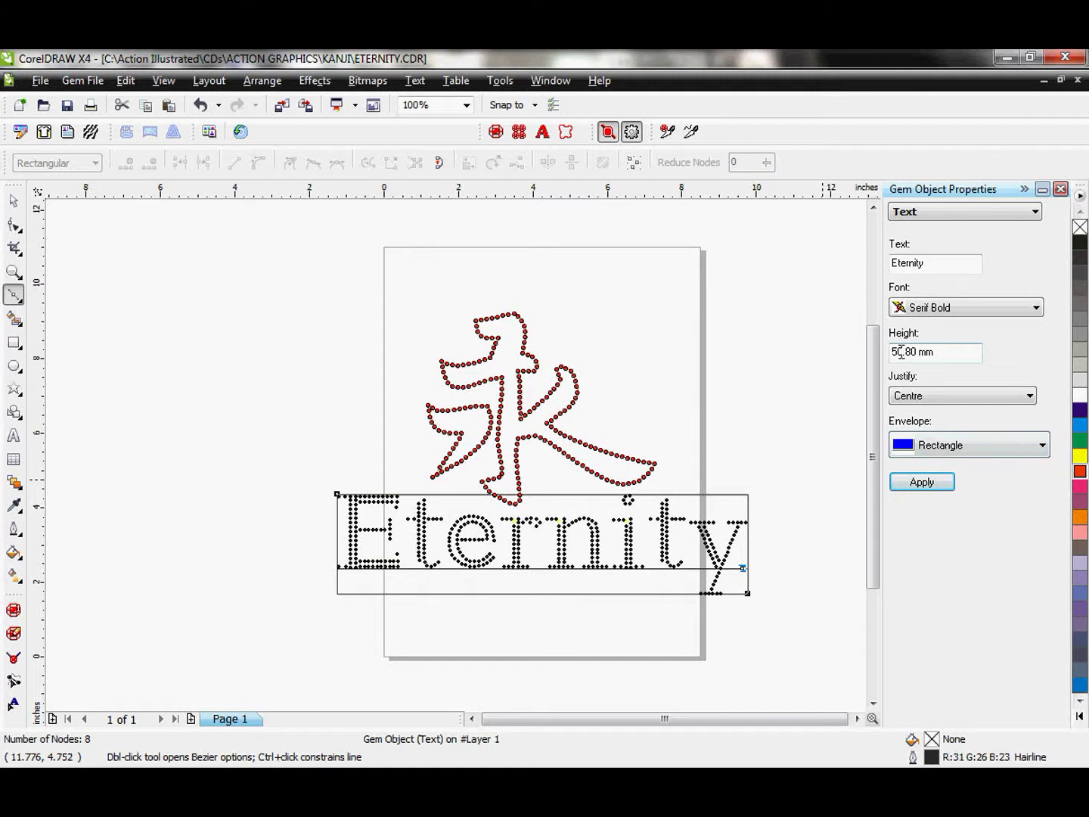
Set the text height to 40.80 mm and zoom in on the Eternity text
{"action": "left_click_drag", "start_coordinate": [899, 352], "coordinate": [879, 361]}
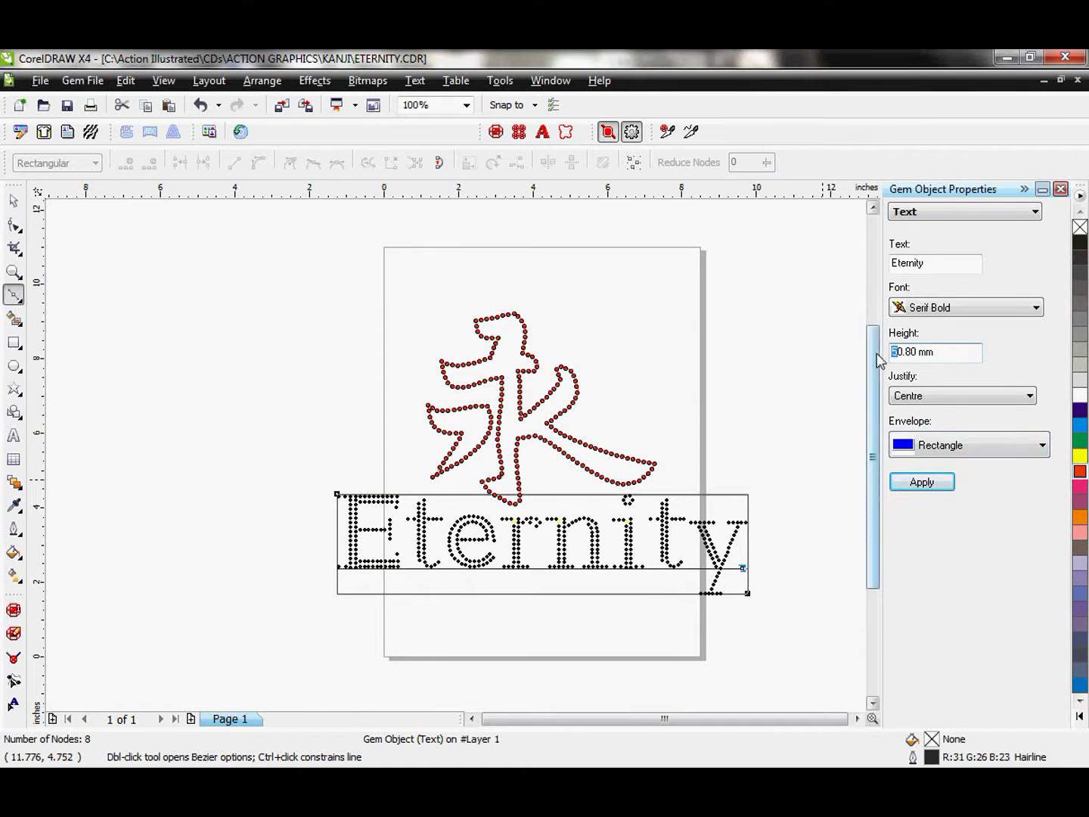
{"action": "left_click", "coordinate": [938, 481]}
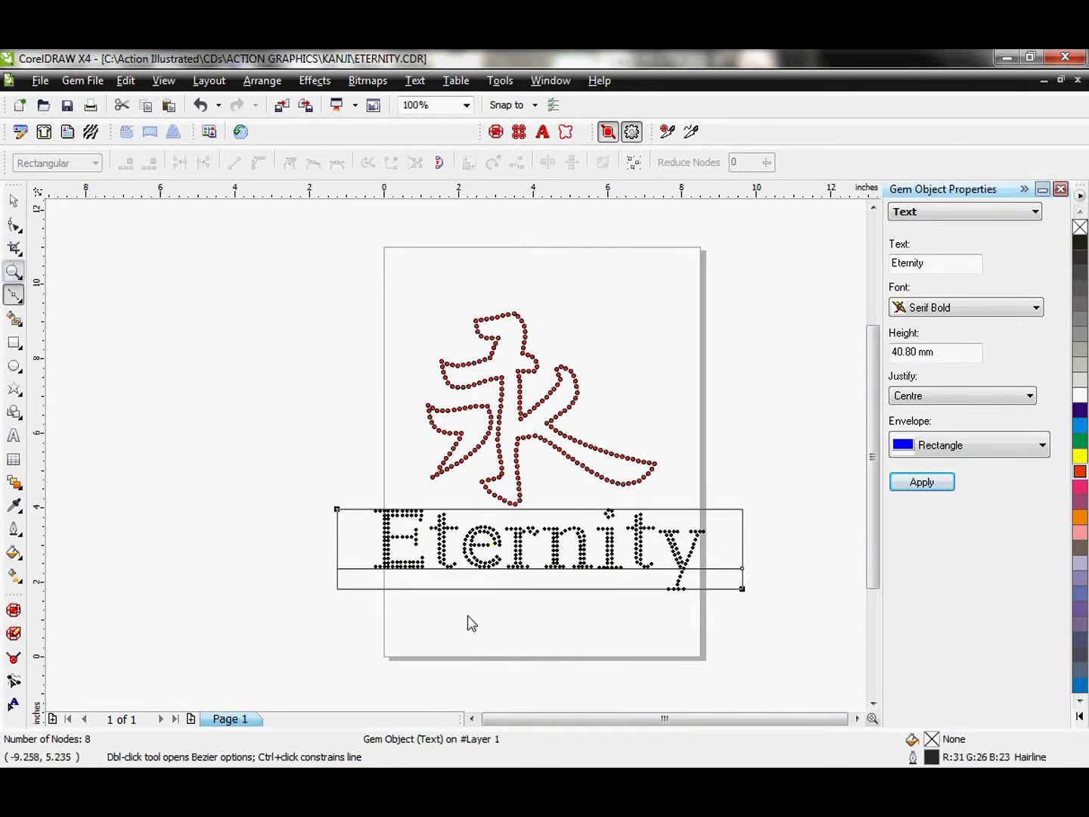
{"action": "left_click_drag", "start_coordinate": [312, 638], "coordinate": [747, 472]}
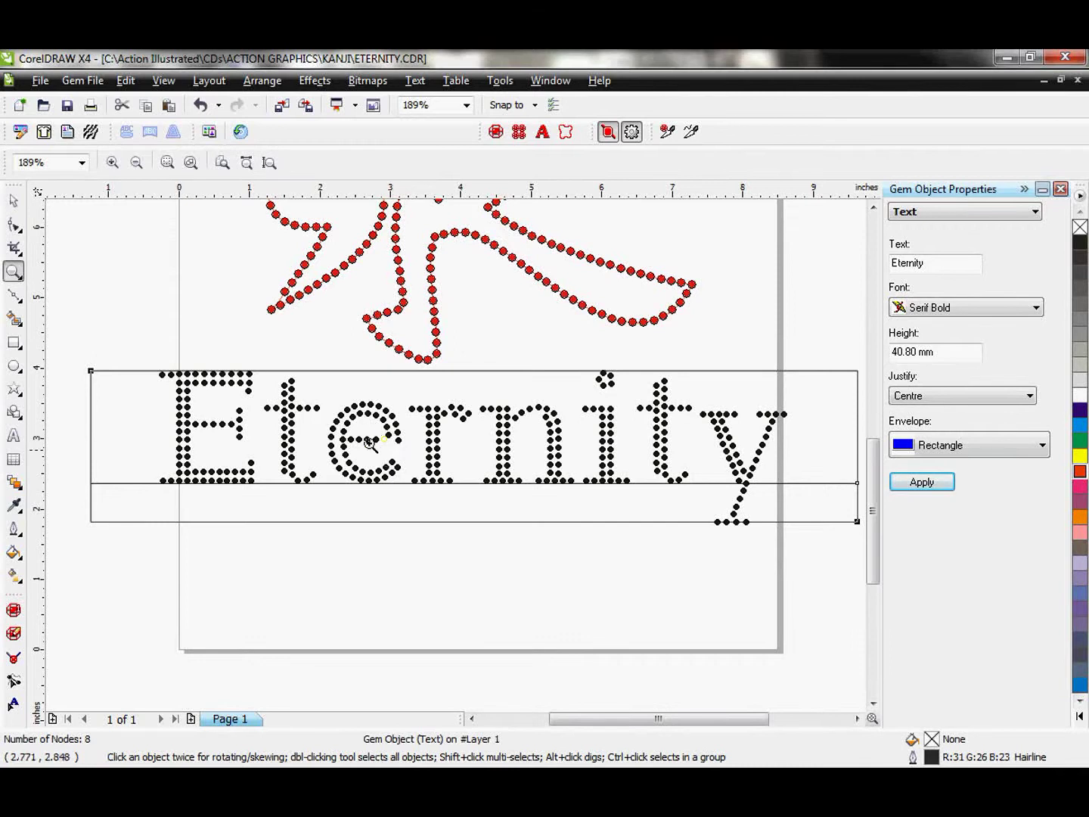
Break the Eternity gem text apart into 45 individual rhinestone objects, then deselect
{"action": "left_click", "coordinate": [13, 202]}
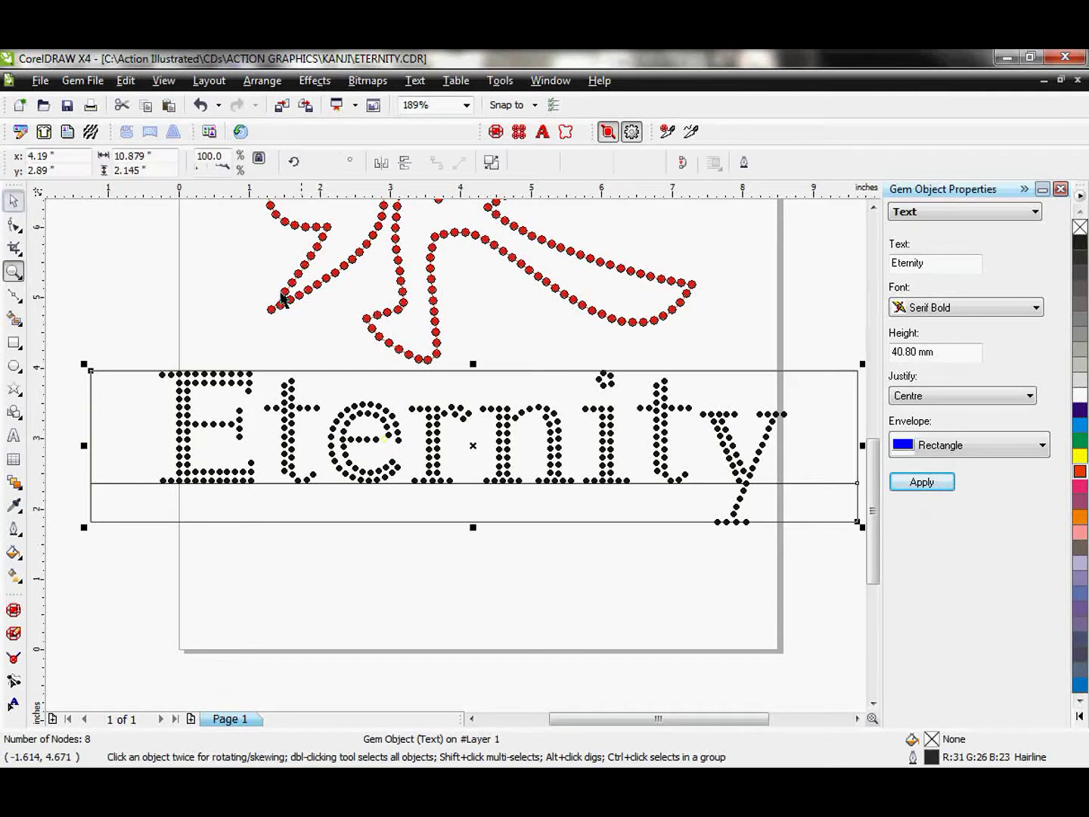
{"action": "left_click", "coordinate": [263, 80]}
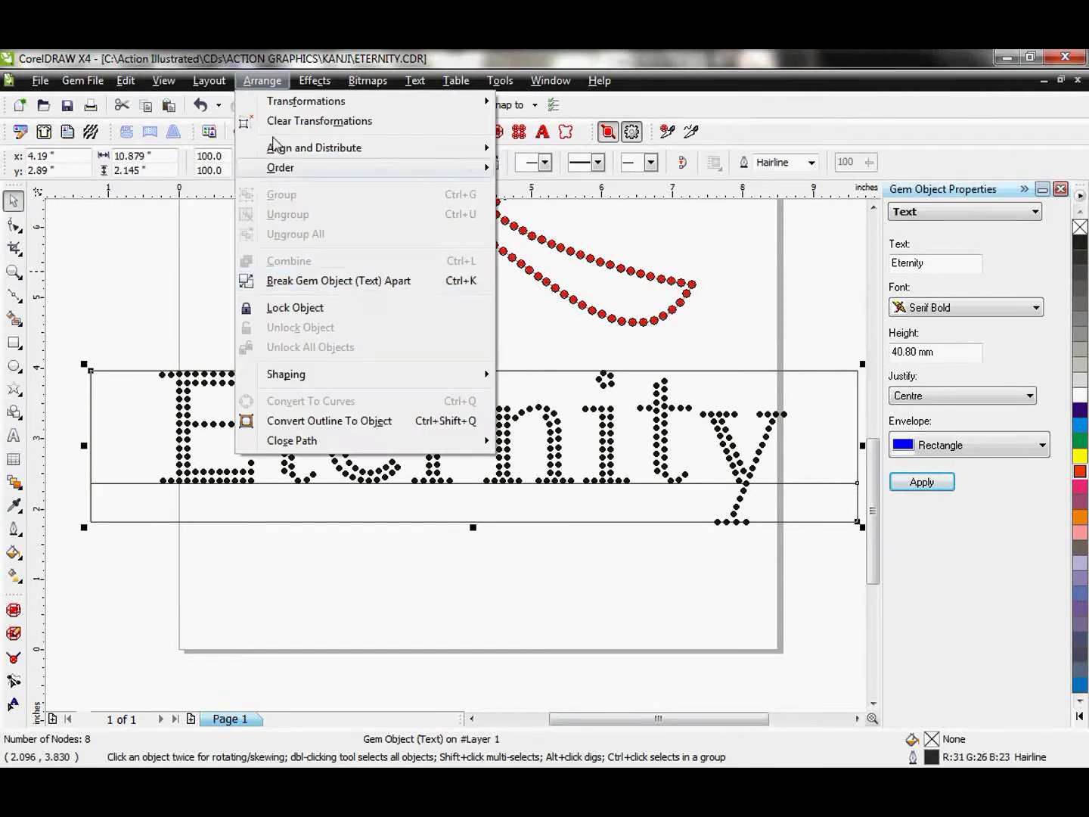
{"action": "left_click", "coordinate": [328, 281]}
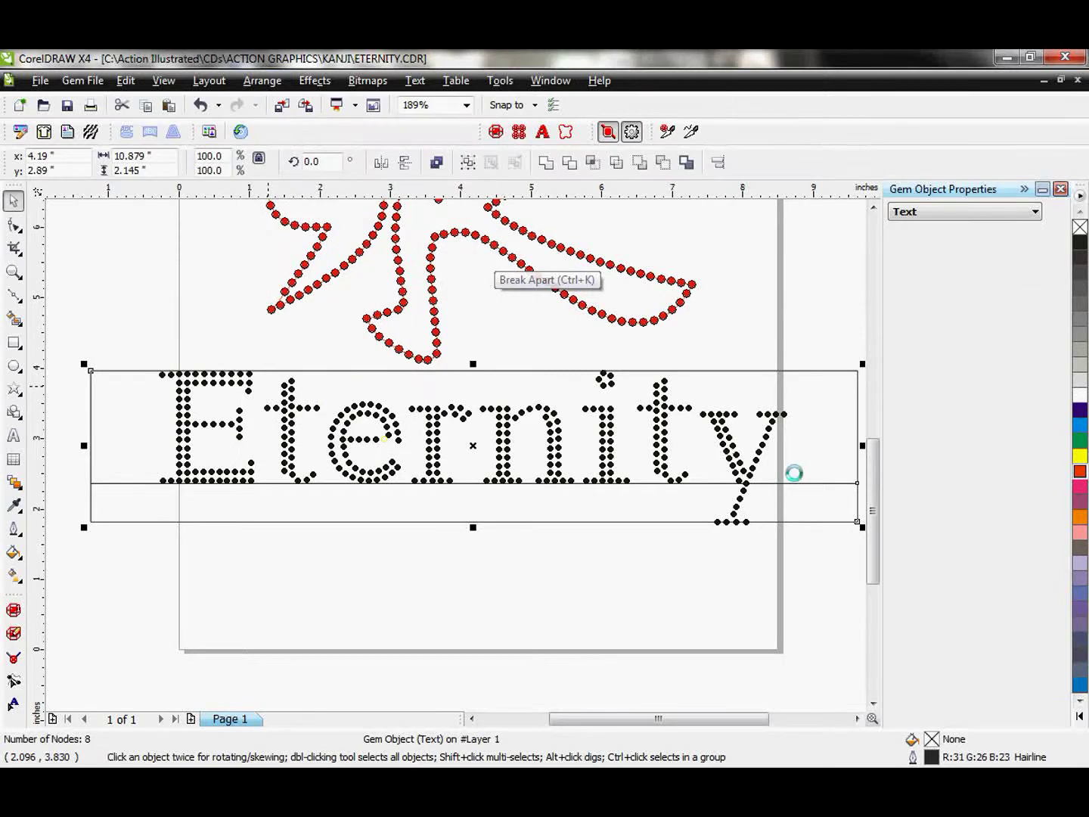
{"action": "left_click", "coordinate": [291, 567]}
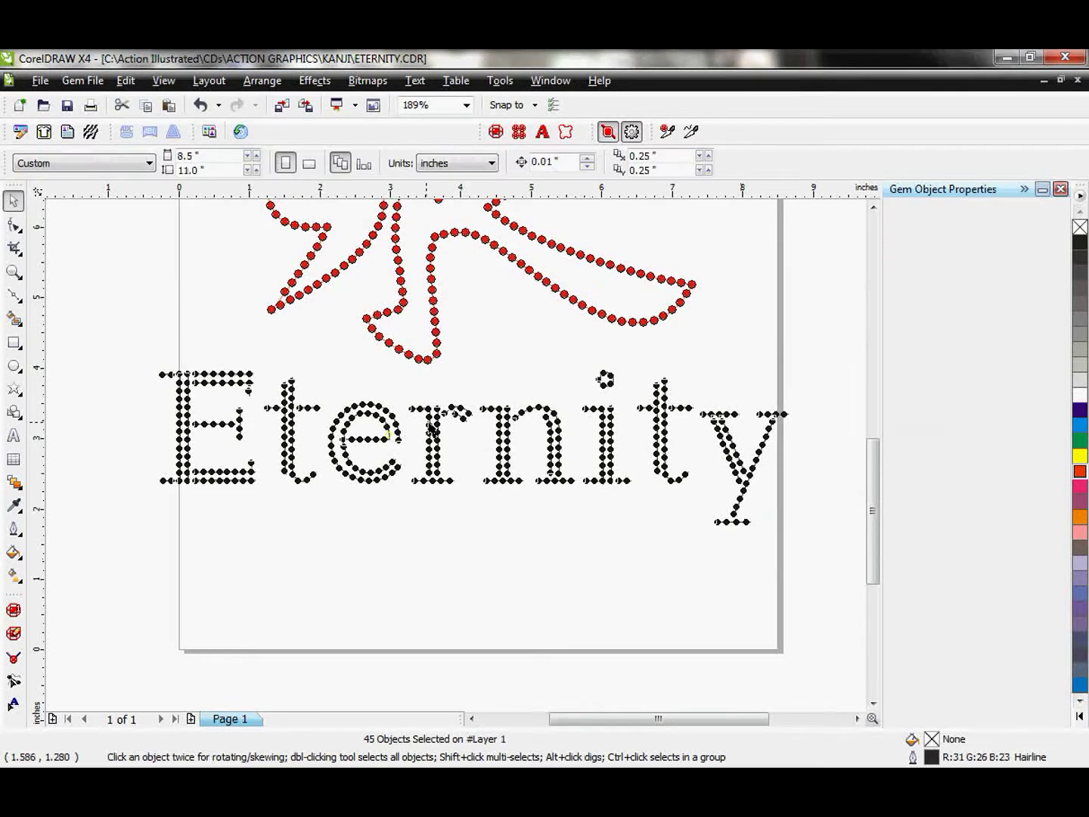
{"action": "scroll", "coordinate": [382, 439], "scroll_direction": "up", "scroll_amount": 6}
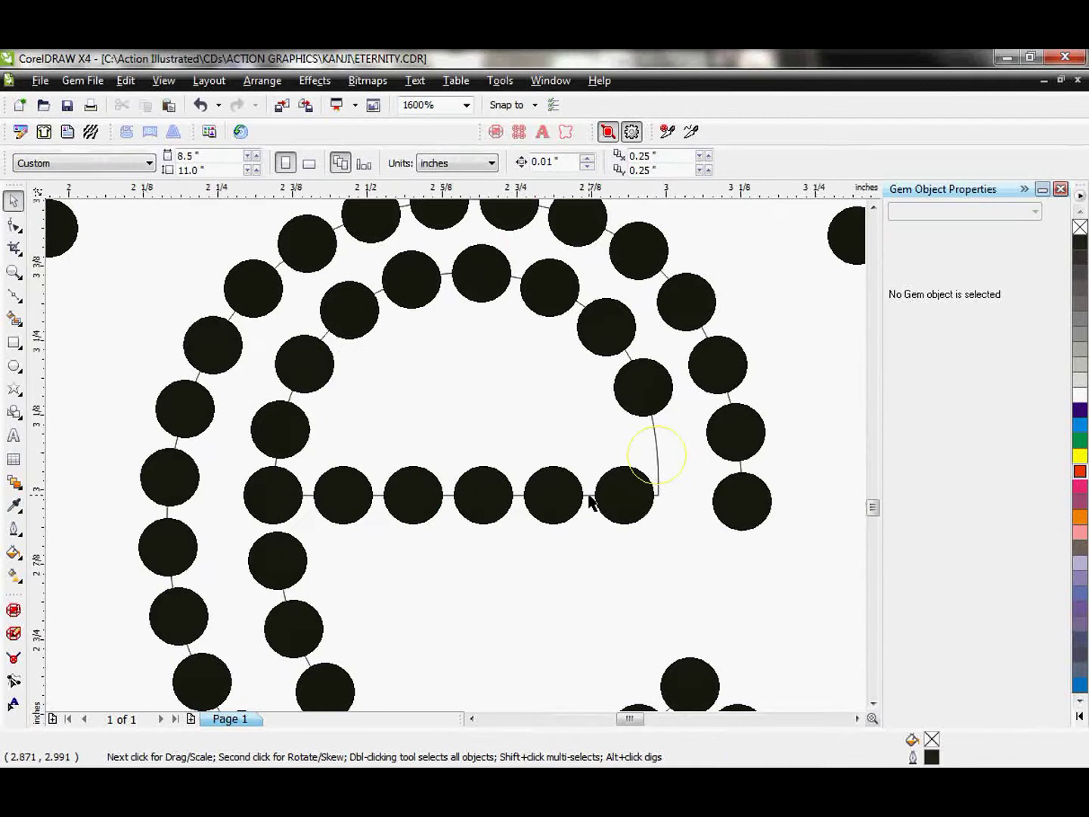
Adjust the crossbar ends of the first 'e' so it has 14 stones, not 15
{"action": "left_click", "coordinate": [592, 502]}
{"action": "scroll", "coordinate": [591, 500], "scroll_direction": "down", "scroll_amount": 4}
{"action": "scroll", "coordinate": [453, 453], "scroll_direction": "up", "scroll_amount": 2}
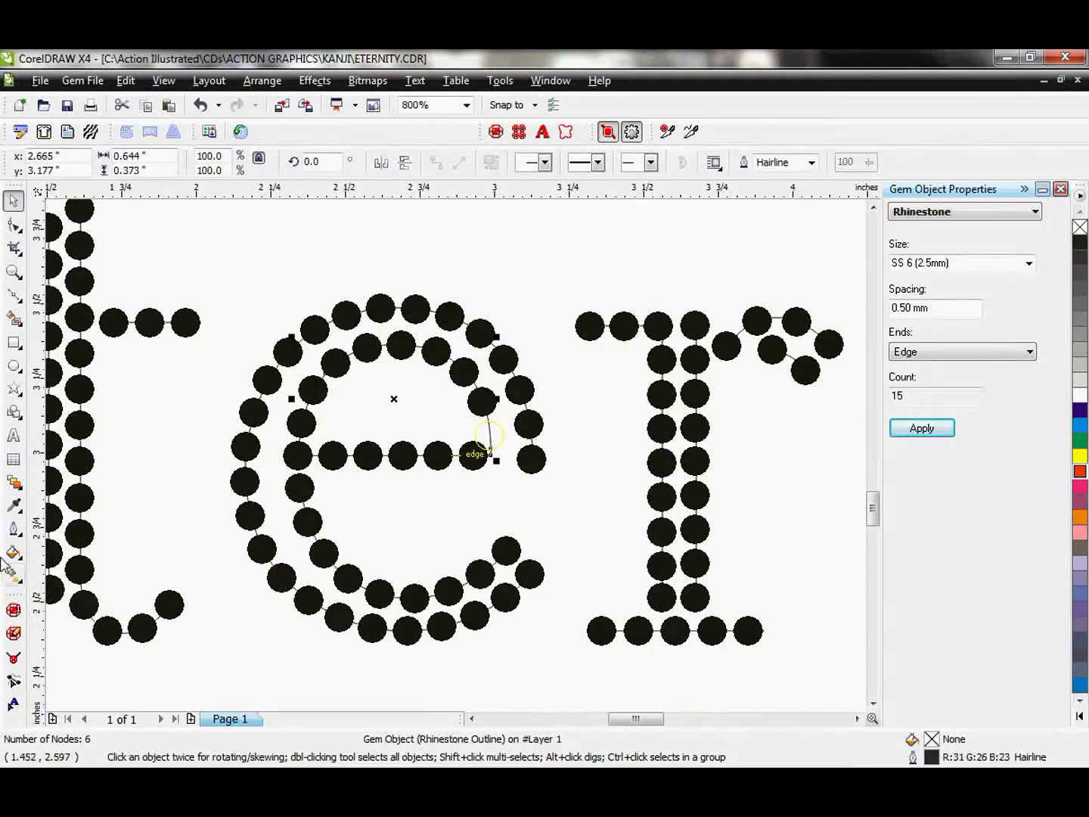
{"action": "left_click", "coordinate": [15, 659]}
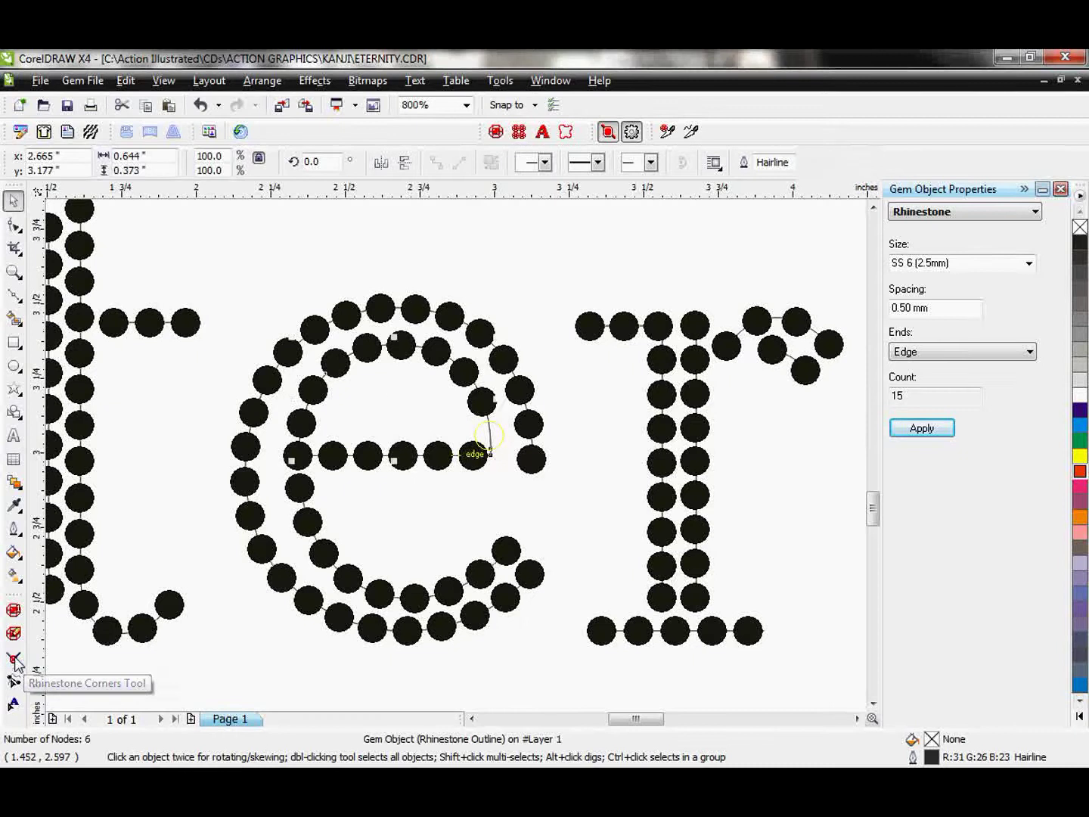
{"action": "scroll", "coordinate": [495, 457], "scroll_direction": "up", "scroll_amount": 2}
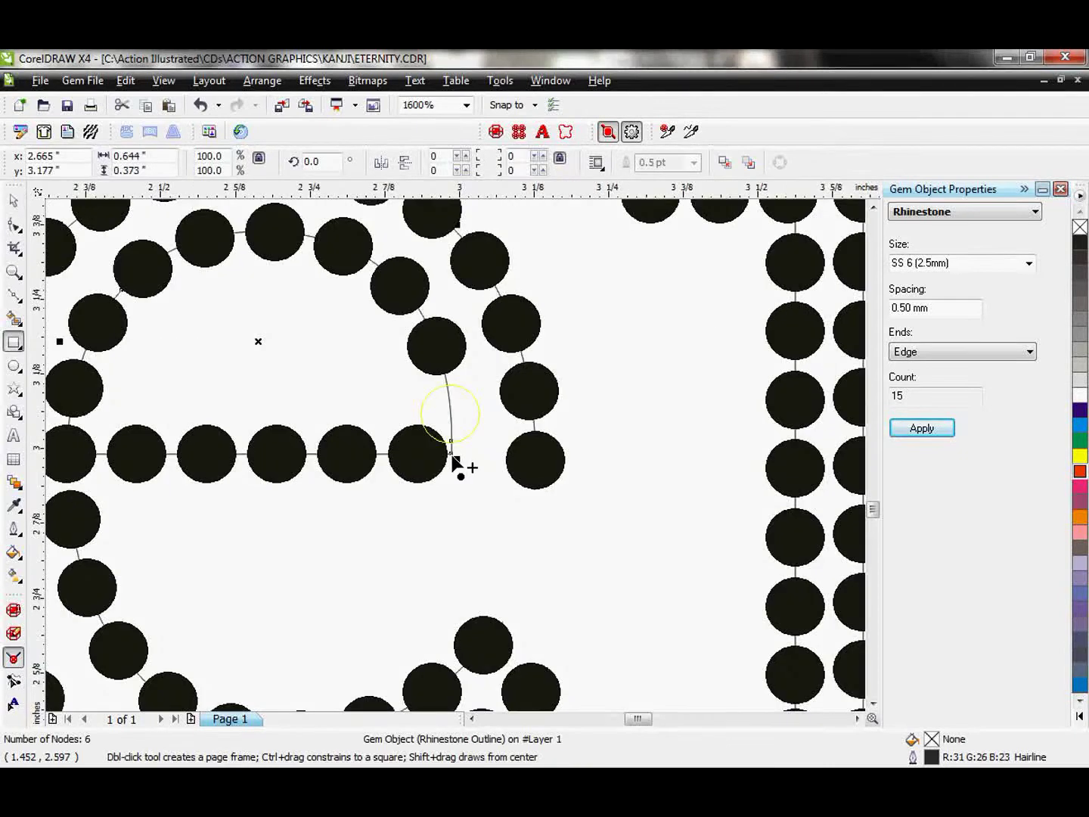
{"action": "left_click", "coordinate": [14, 202]}
{"action": "scroll", "coordinate": [317, 425], "scroll_direction": "down", "scroll_amount": 2}
{"action": "scroll", "coordinate": [445, 470], "scroll_direction": "up", "scroll_amount": 2}
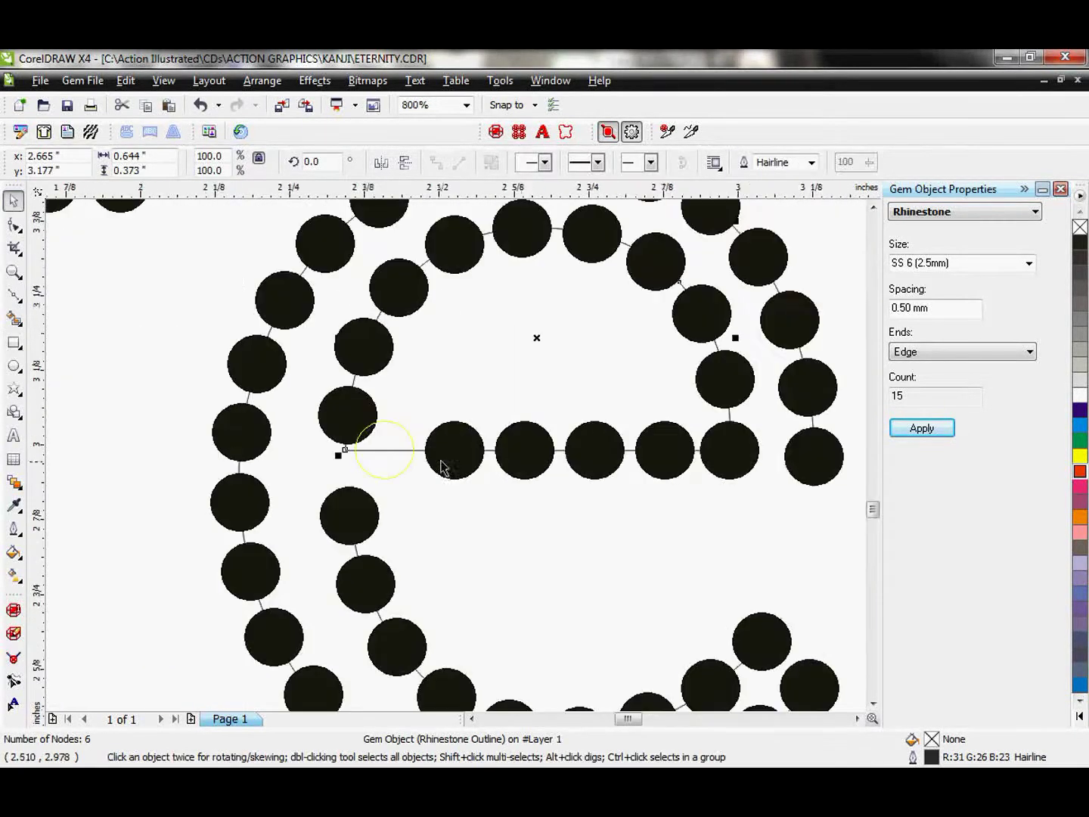
{"action": "left_click", "coordinate": [16, 659]}
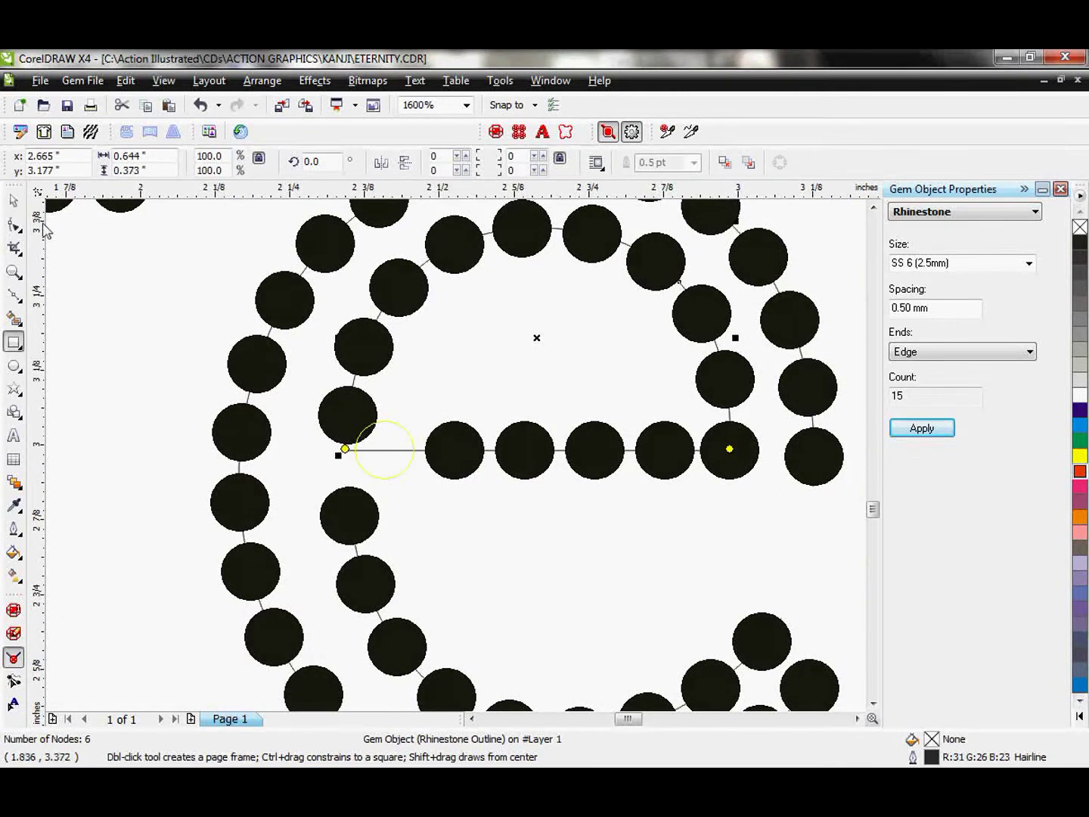
{"action": "left_click", "coordinate": [14, 201]}
{"action": "scroll", "coordinate": [531, 477], "scroll_direction": "down", "scroll_amount": 2}
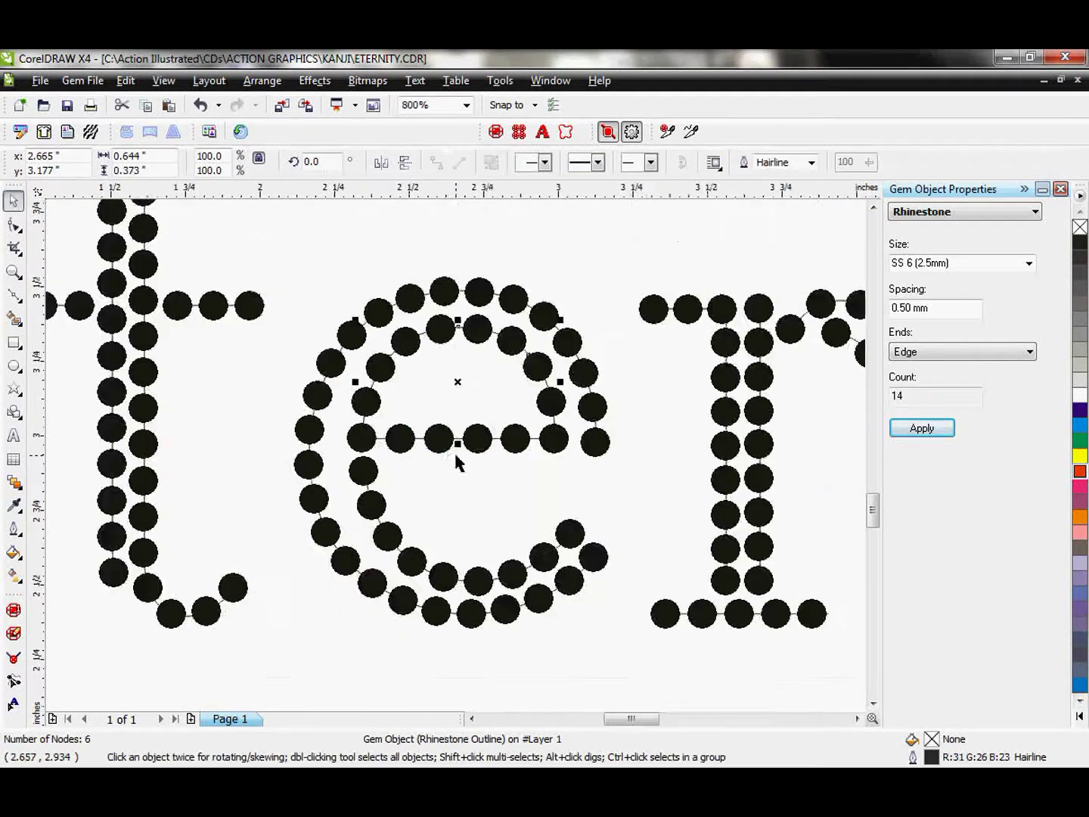
{"action": "scroll", "coordinate": [457, 462], "scroll_direction": "down", "scroll_amount": 4}
{"action": "scroll", "coordinate": [450, 452], "scroll_direction": "down", "scroll_amount": 2}
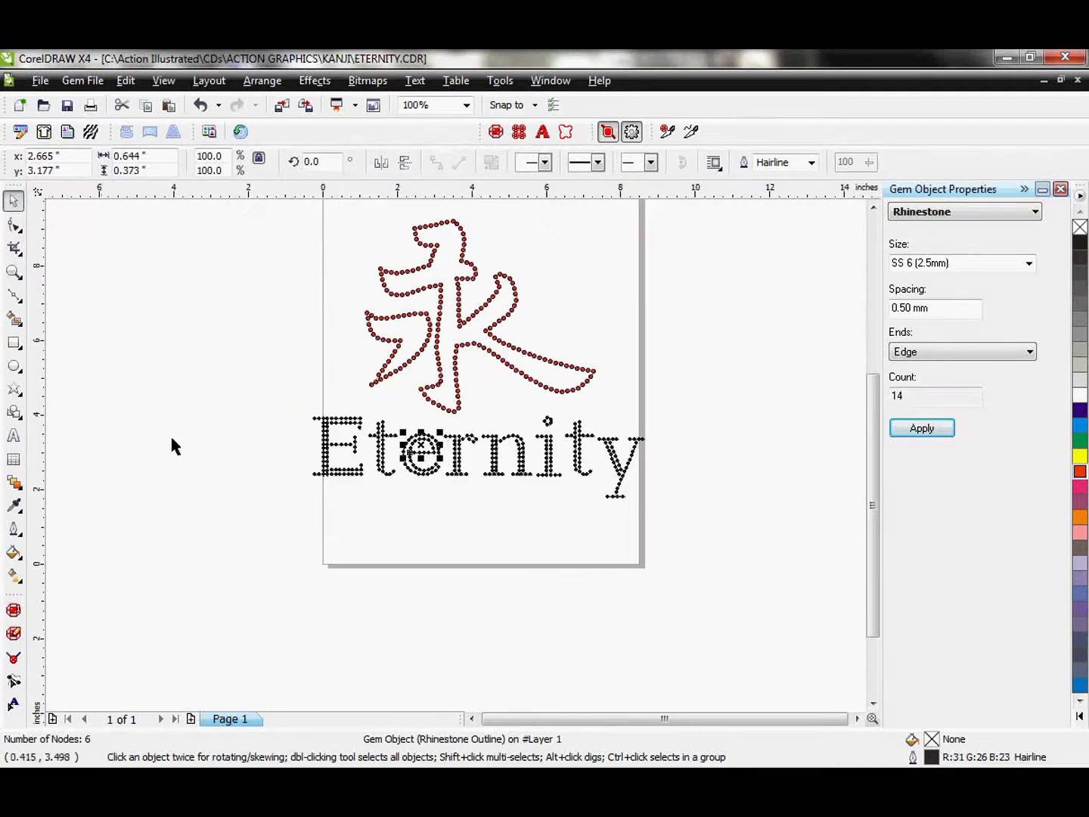
Marquee-select all 45 Eternity letter outlines and group them into one object
{"action": "left_click", "coordinate": [188, 494]}
{"action": "left_click_drag", "start_coordinate": [276, 462], "coordinate": [434, 439]}
{"action": "left_click_drag", "start_coordinate": [262, 405], "coordinate": [649, 519]}
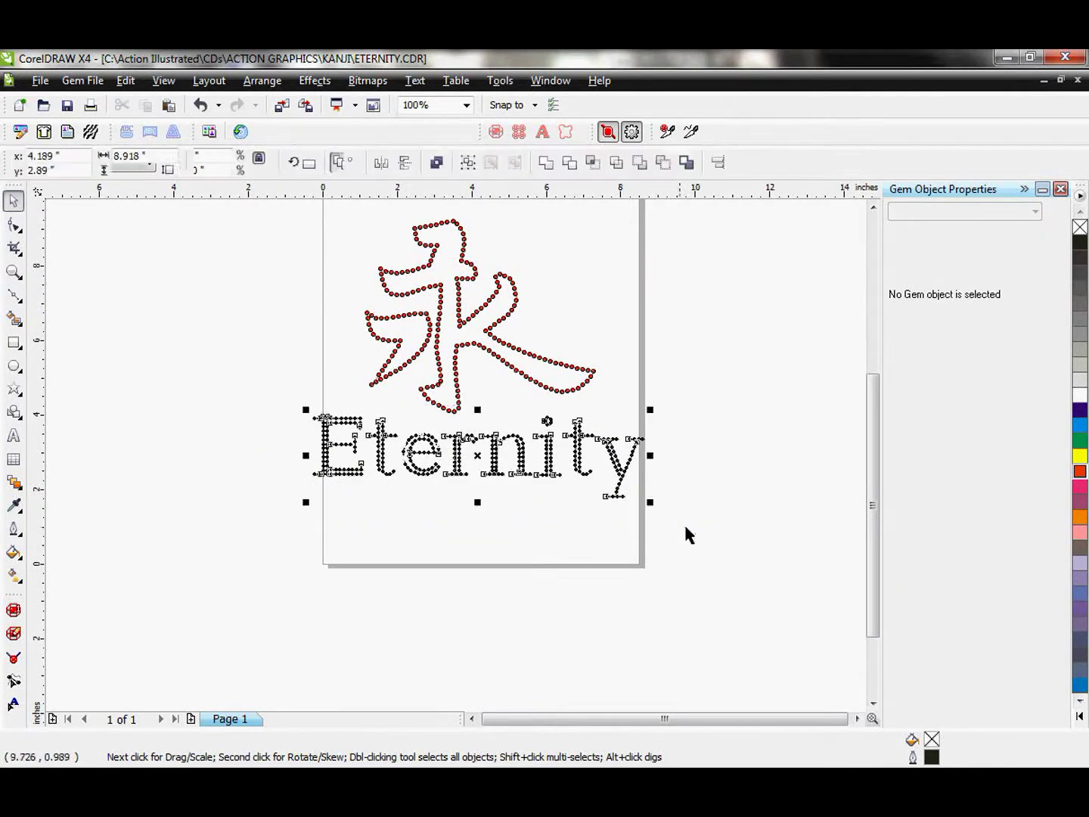
{"action": "left_click", "coordinate": [467, 163]}
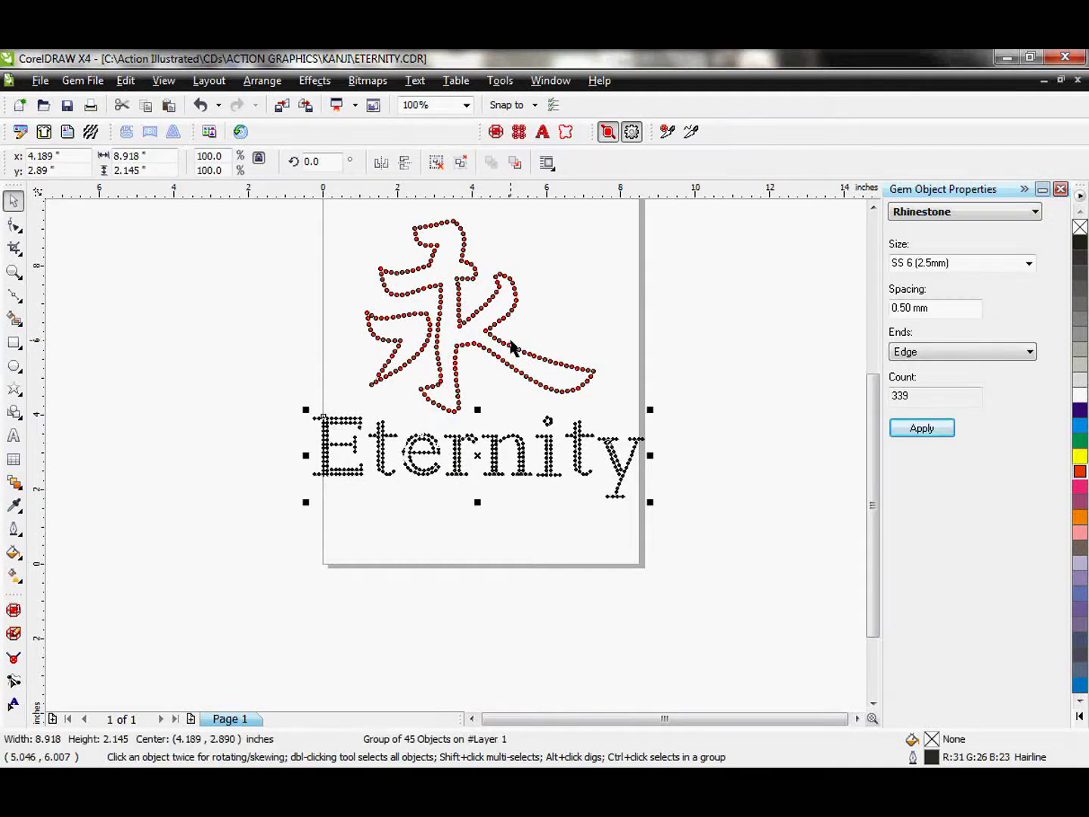
Center the red kanji horizontally above the Eternity group, then clear the selection
{"action": "left_click", "coordinate": [512, 347], "text": "shift"}
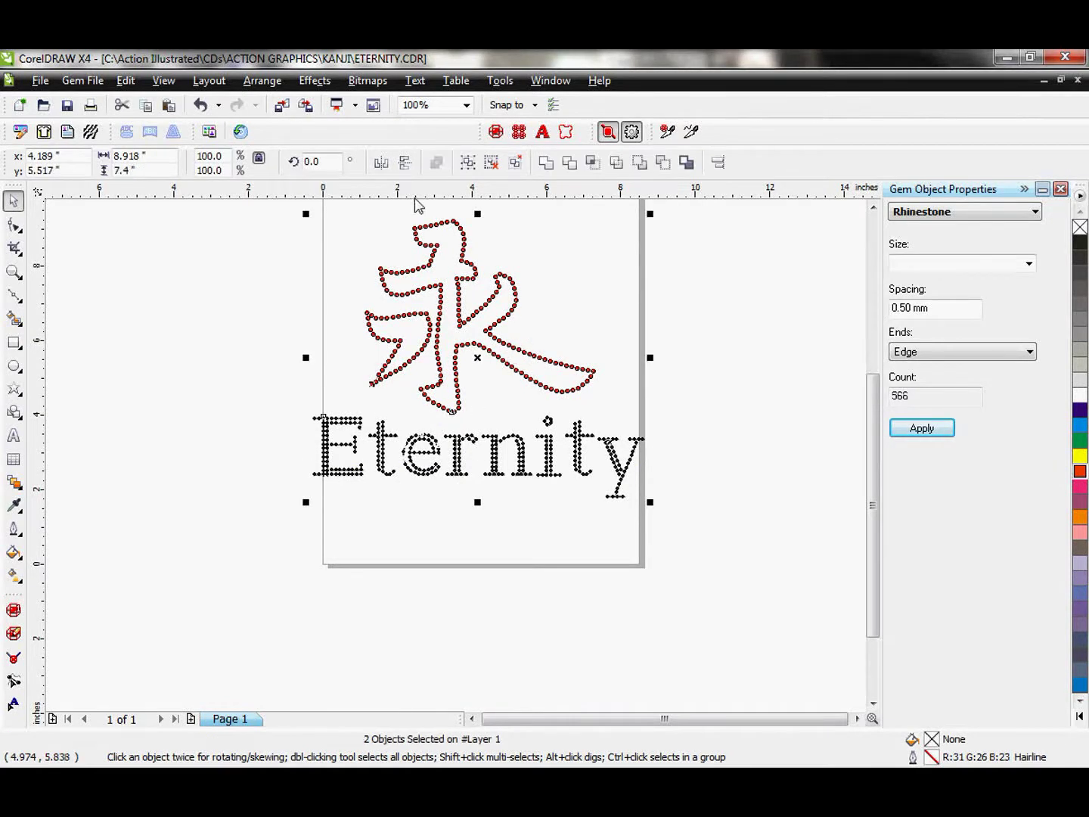
{"action": "left_click", "coordinate": [258, 81]}
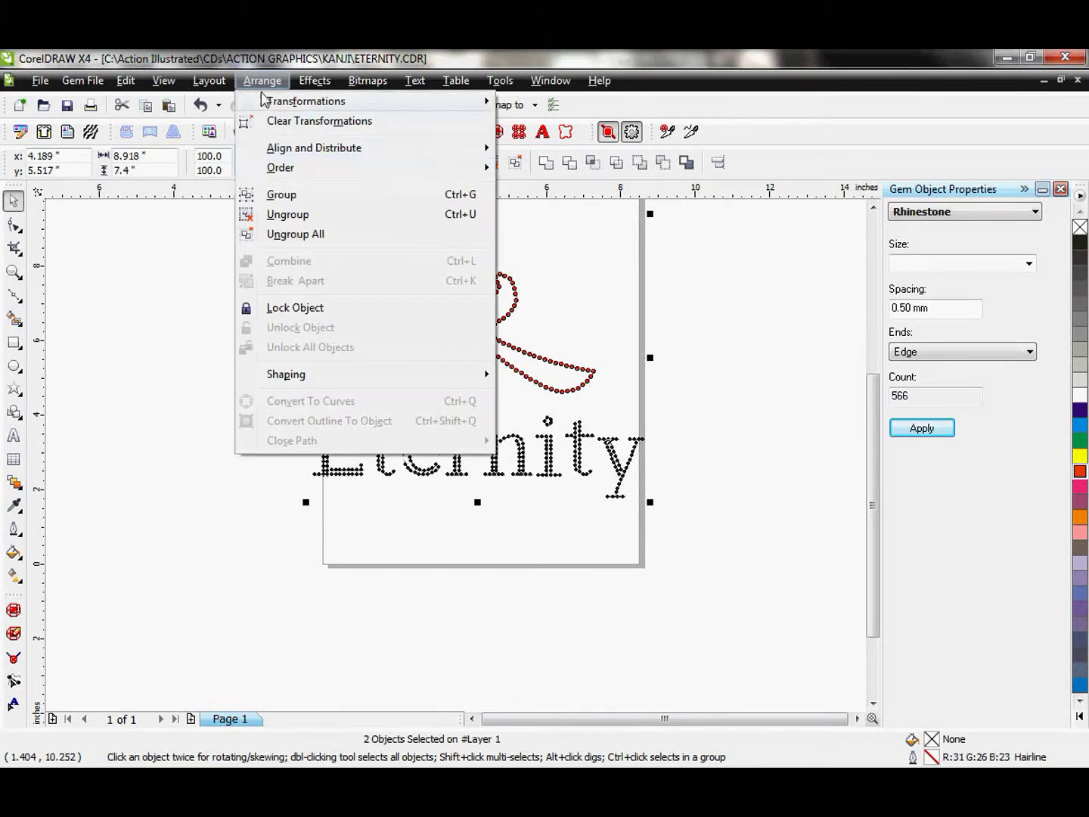
{"action": "mouse_move", "coordinate": [321, 148]}
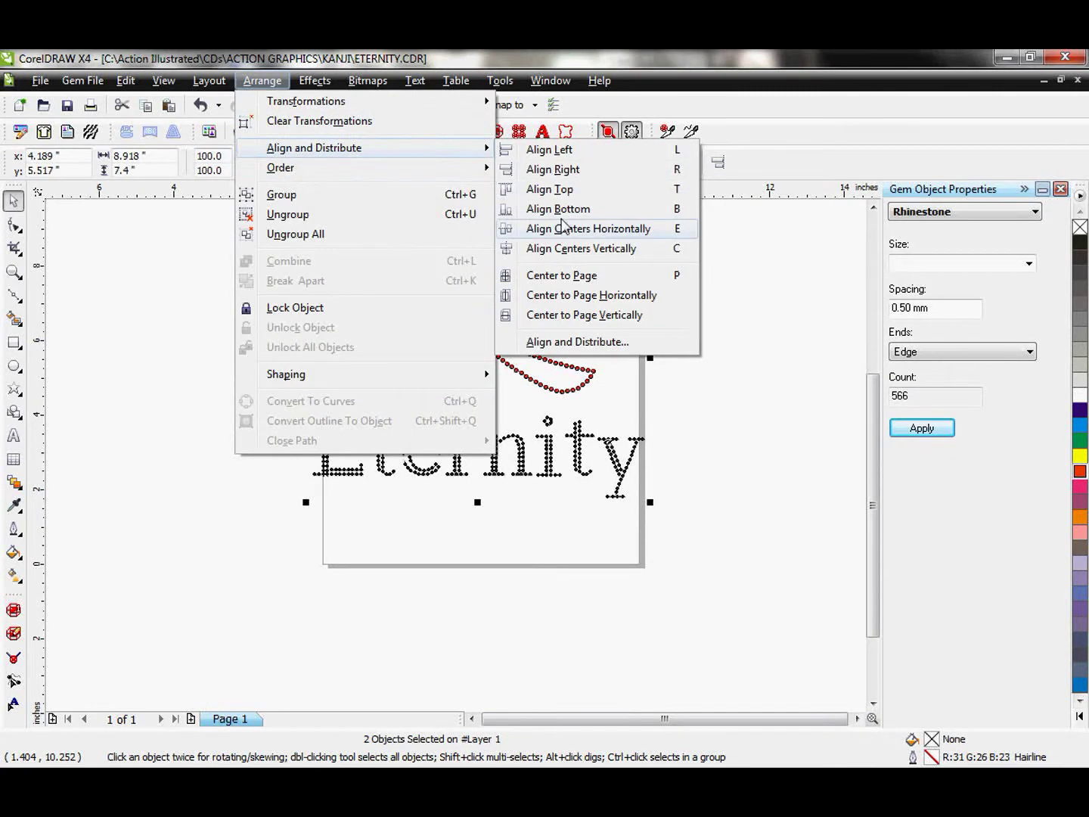
{"action": "left_click", "coordinate": [576, 256]}
{"action": "left_click", "coordinate": [728, 365]}
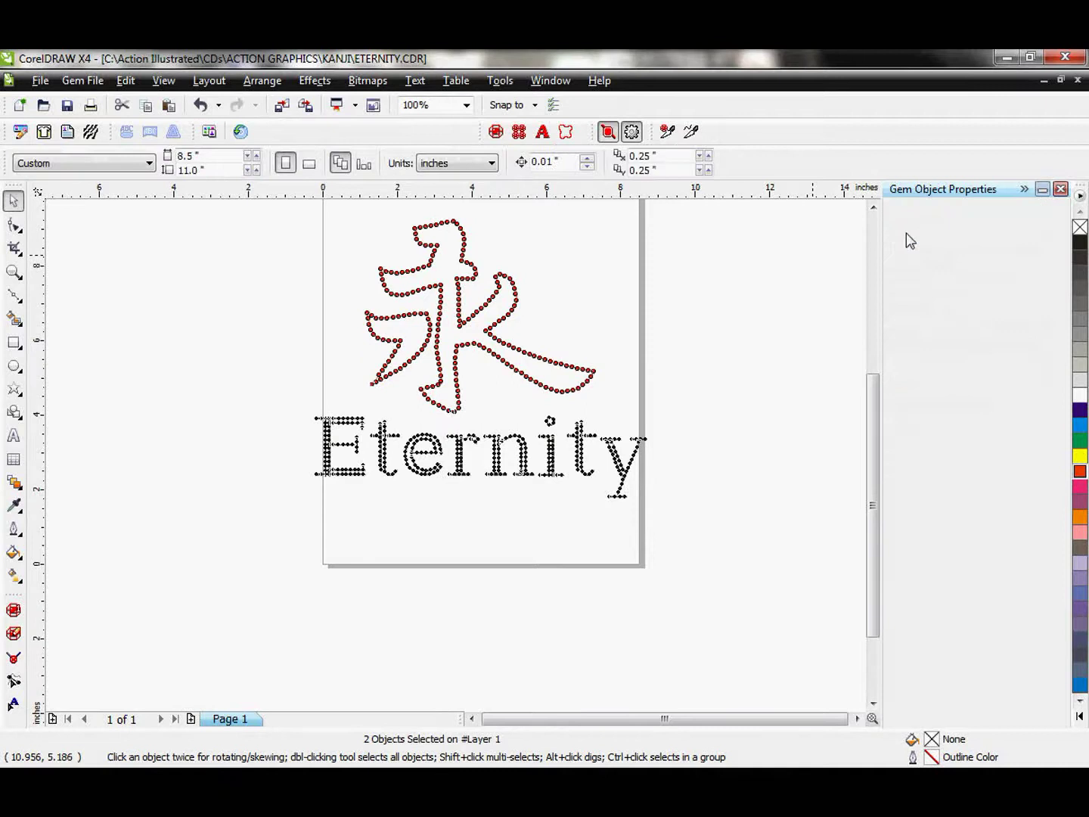
{"action": "key", "text": "Escape"}
{"action": "left_click", "coordinate": [873, 206]}
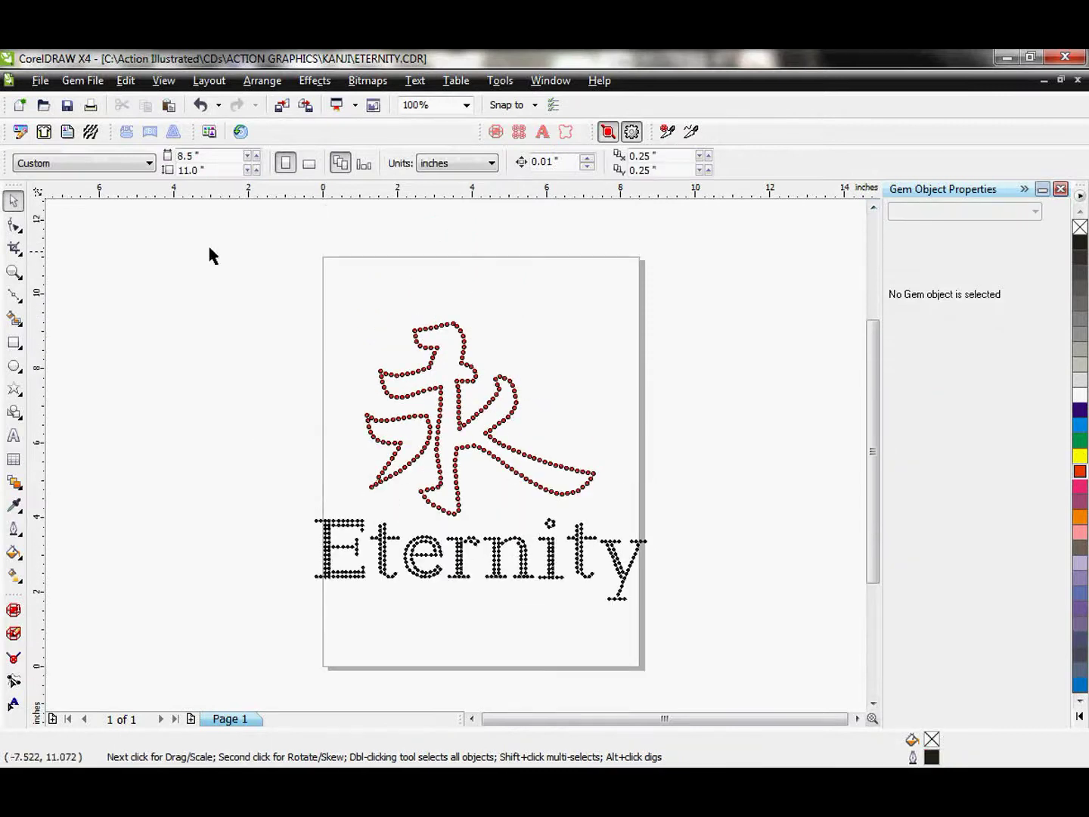
Switch the page to landscape Letter (11 × 8.5 in) and zoom to fit the artwork
{"action": "left_click", "coordinate": [309, 164]}
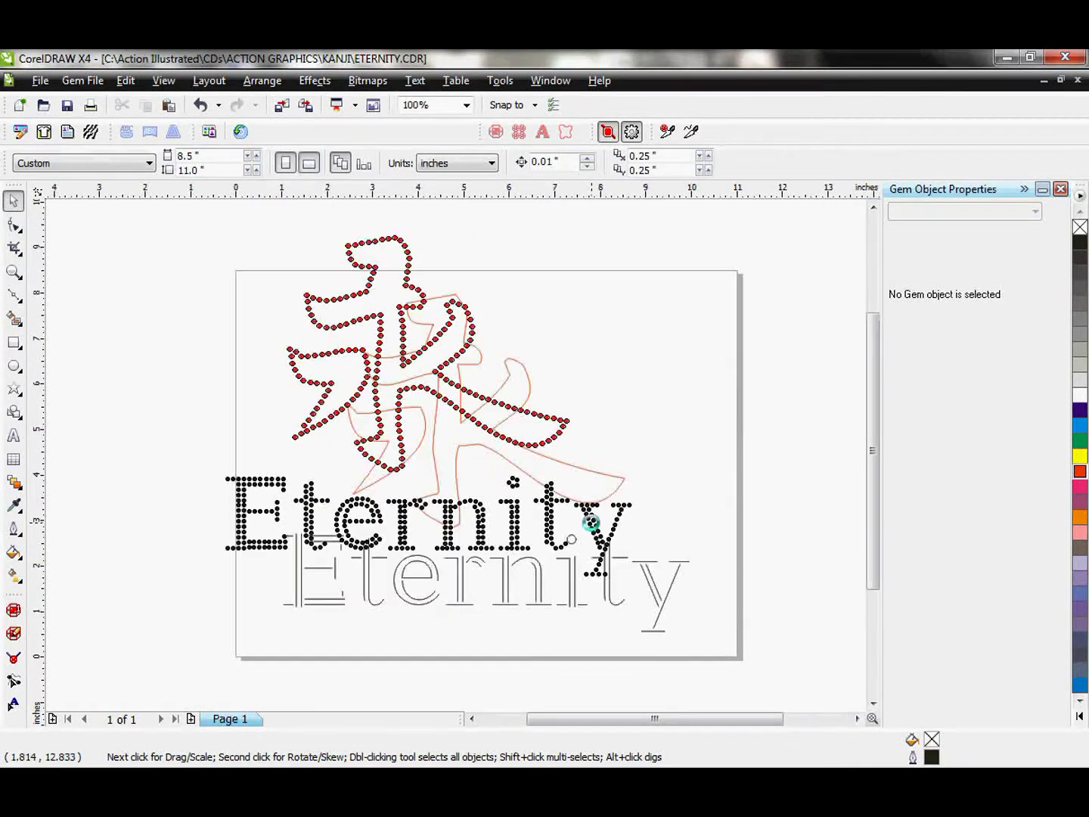
{"action": "double_click", "coordinate": [15, 271]}
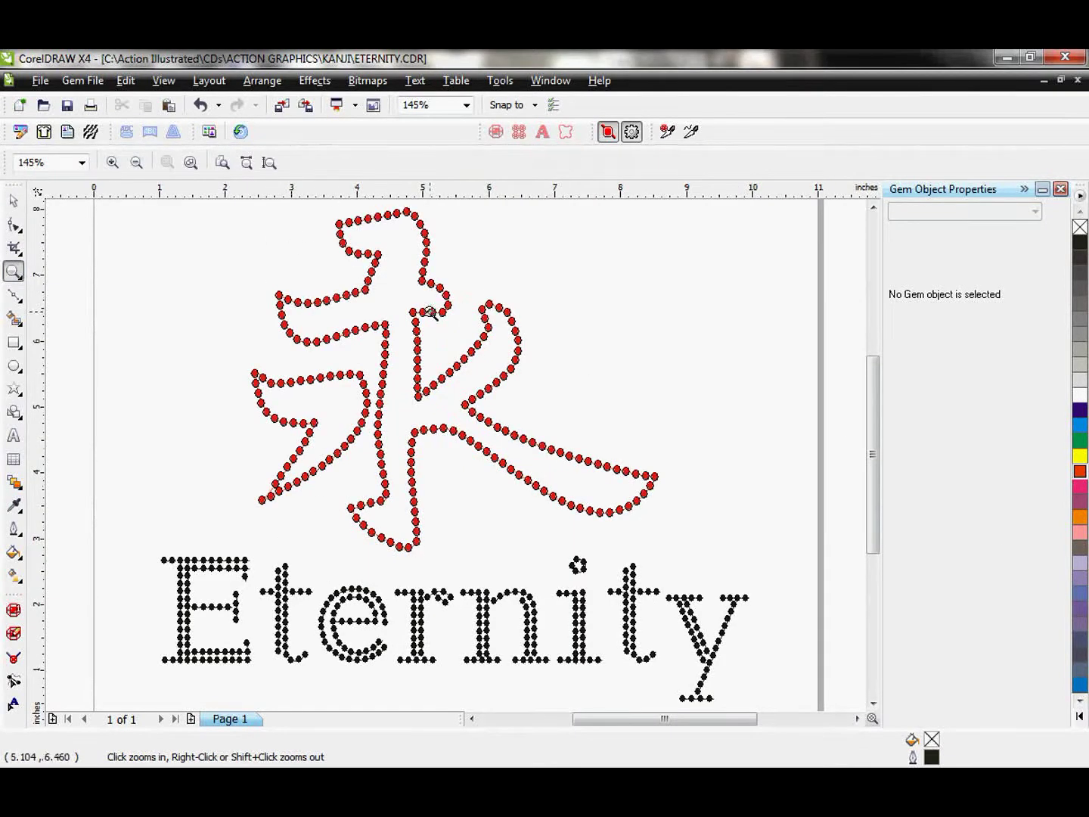
{"action": "left_click", "coordinate": [14, 202]}
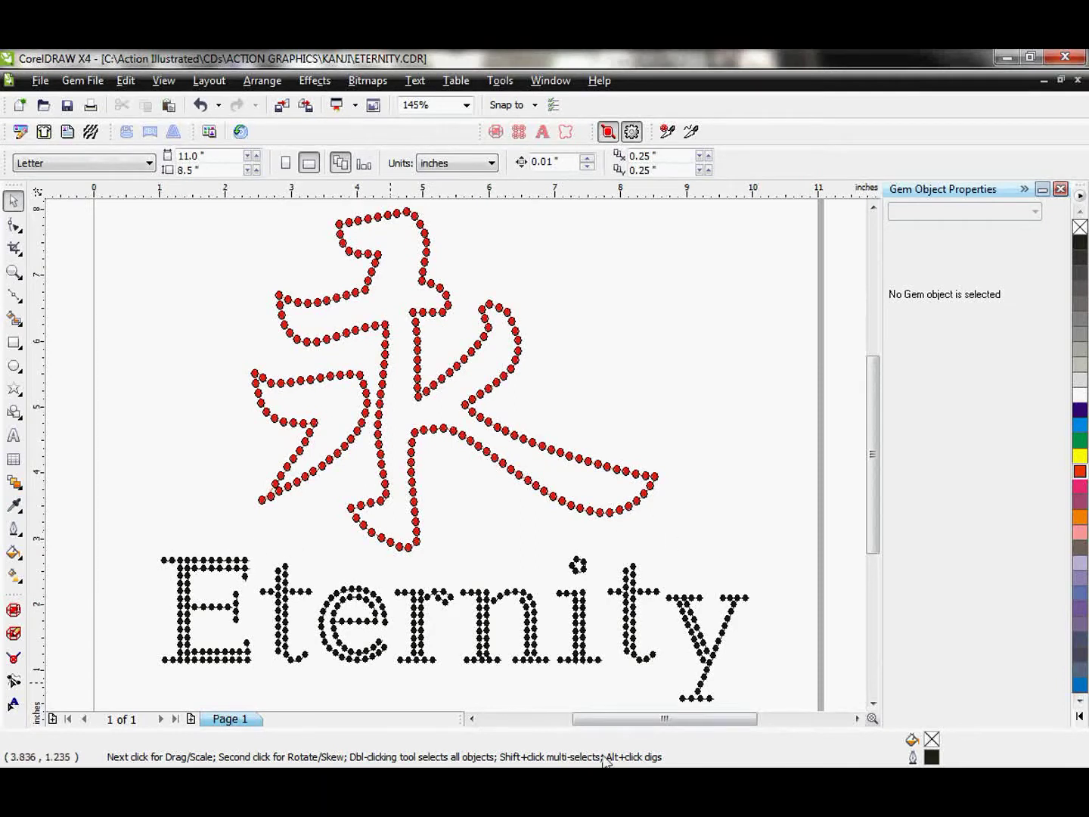
Send the rhinestones to the cutter with automatic orientation and preview both separation pages
{"action": "left_click", "coordinate": [669, 133]}
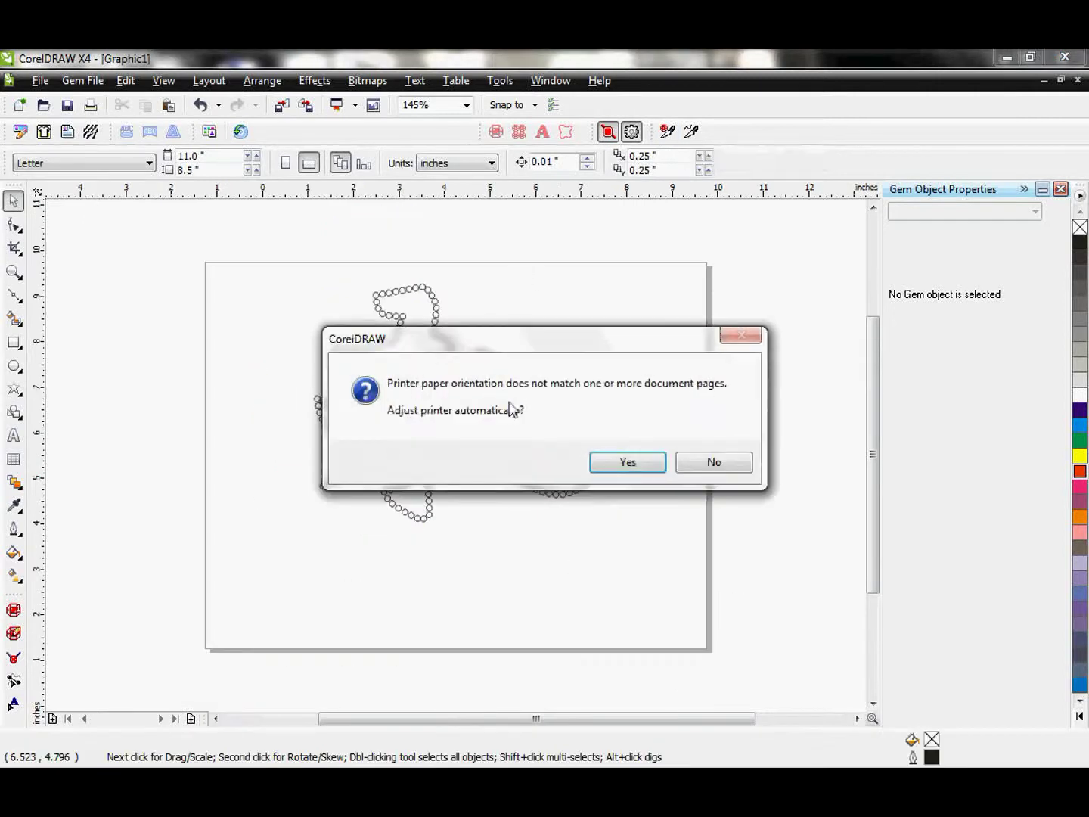
{"action": "left_click", "coordinate": [603, 463]}
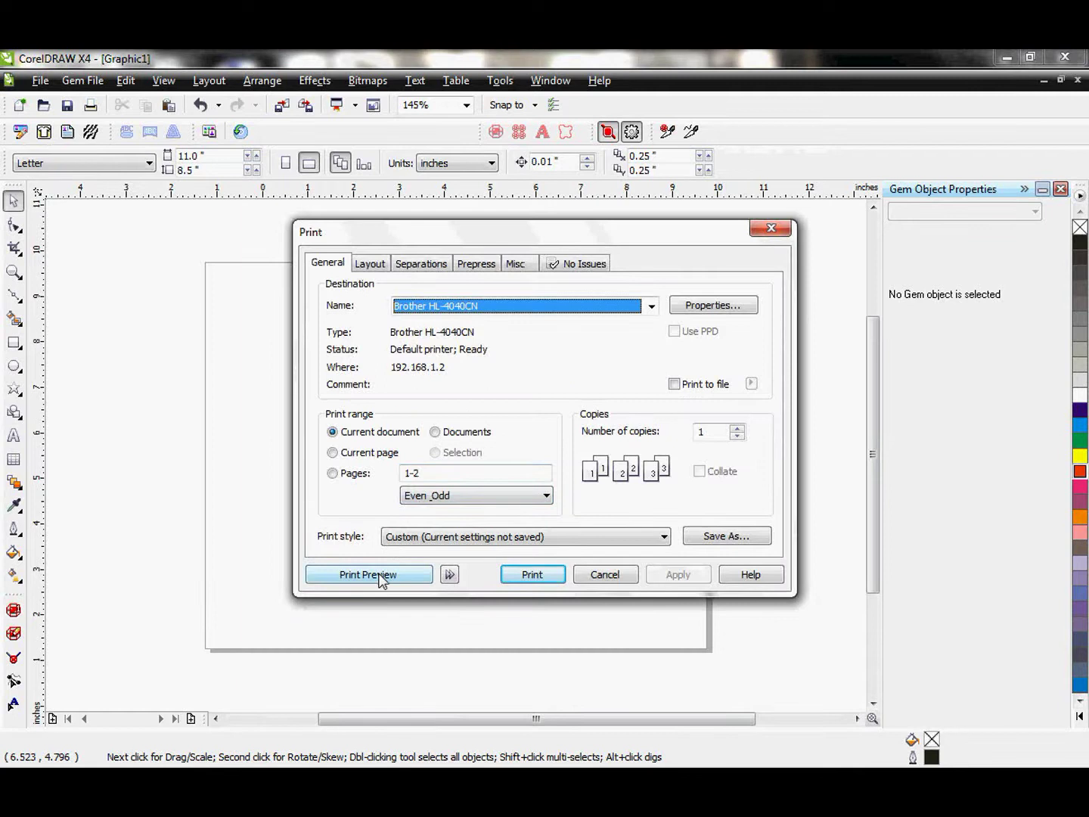
{"action": "left_click", "coordinate": [380, 576]}
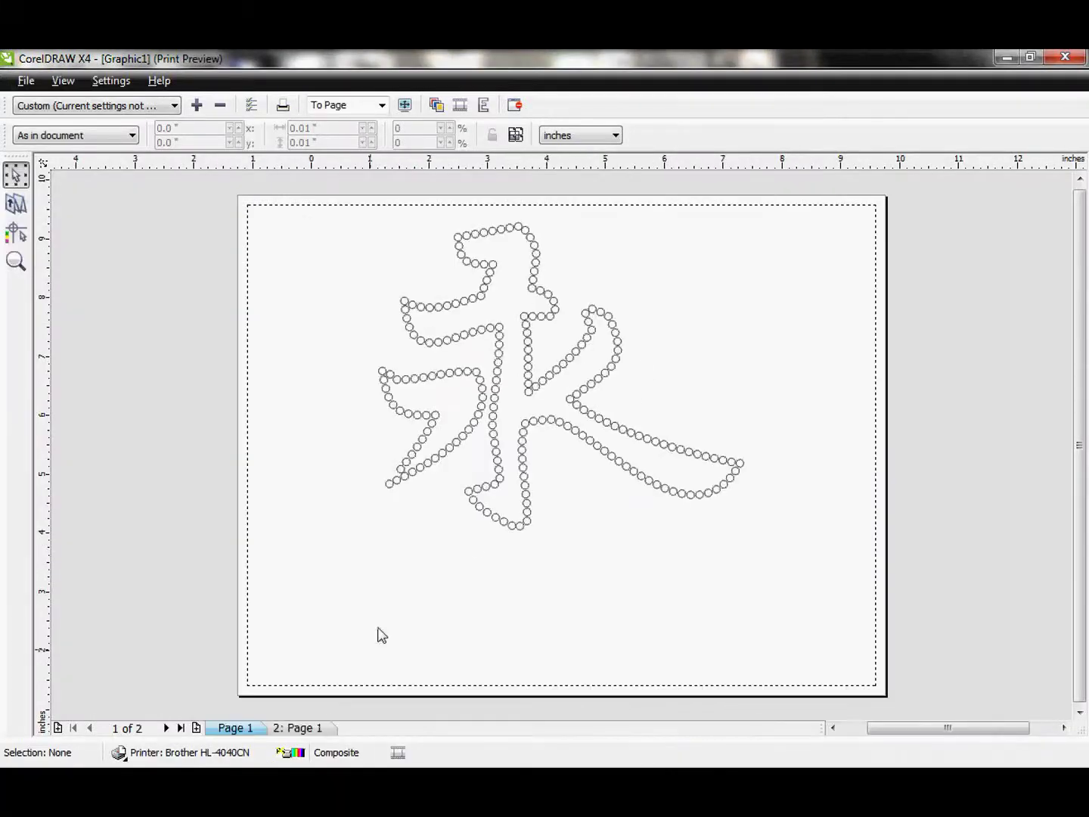
{"action": "left_click", "coordinate": [298, 727]}
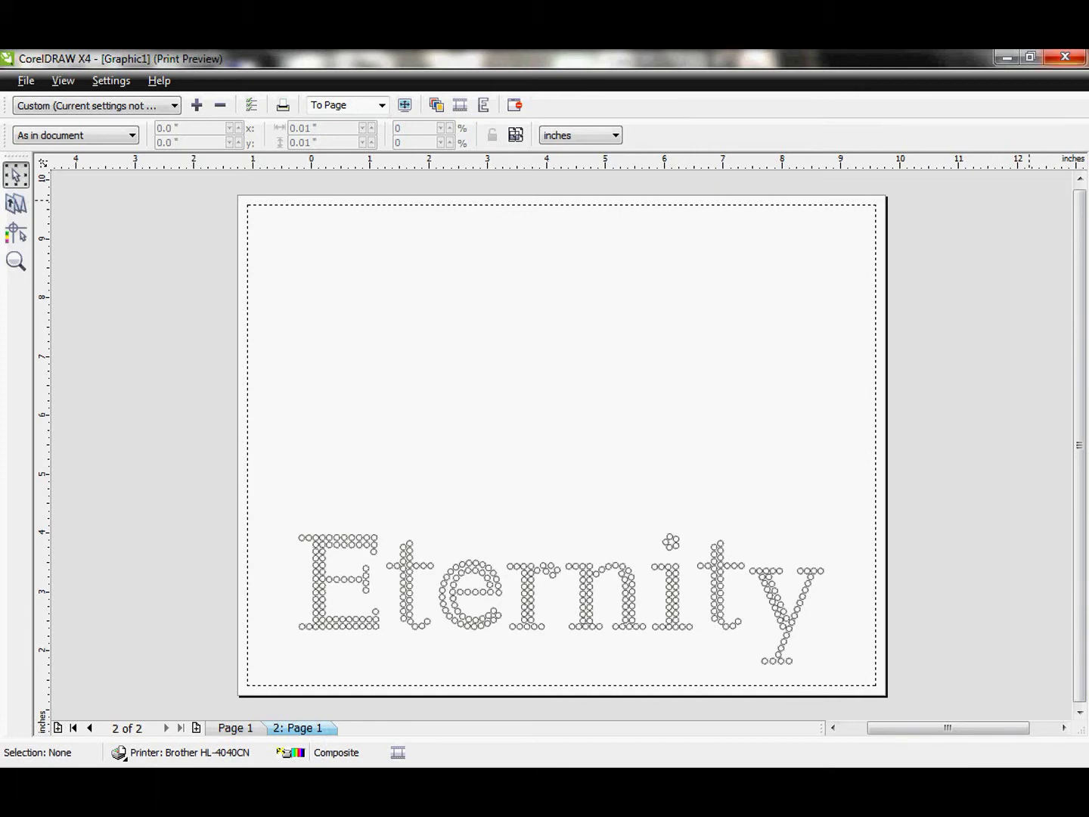
Close the preview and finish the cutter output dialog
{"action": "left_click", "coordinate": [1066, 58]}
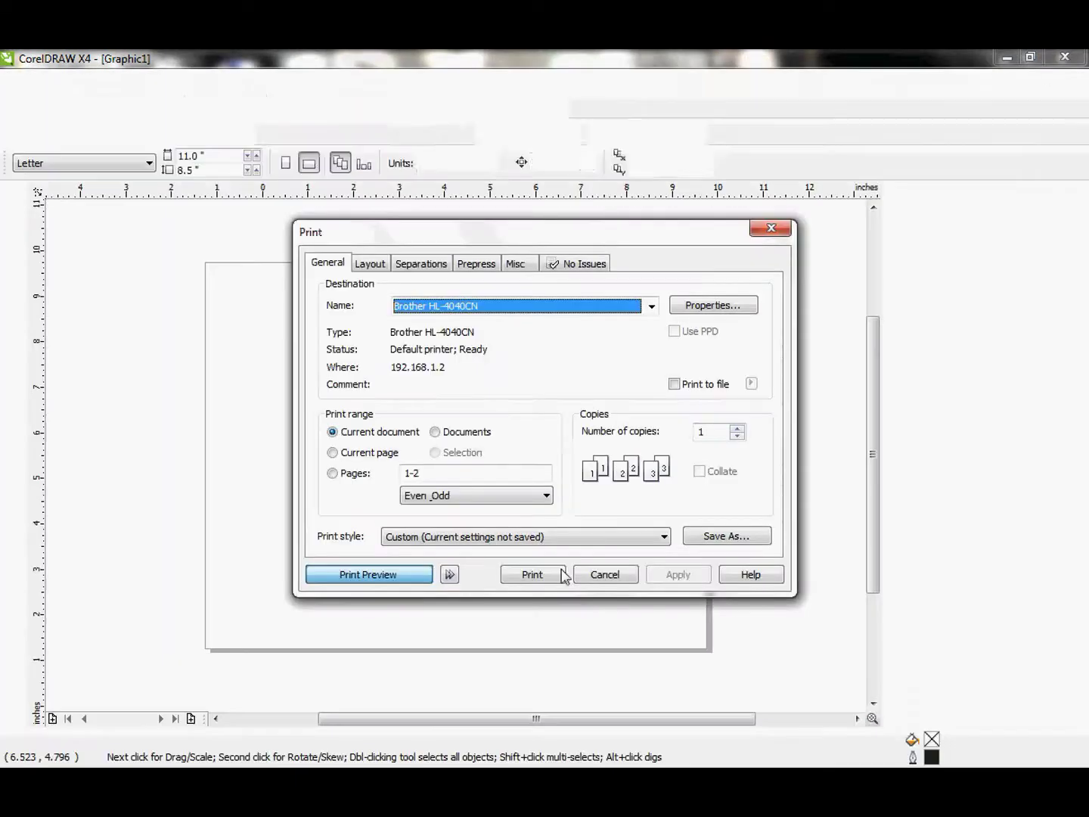
{"action": "left_click", "coordinate": [601, 575]}
{"action": "scroll", "coordinate": [457, 457], "scroll_direction": "down", "scroll_amount": 2}
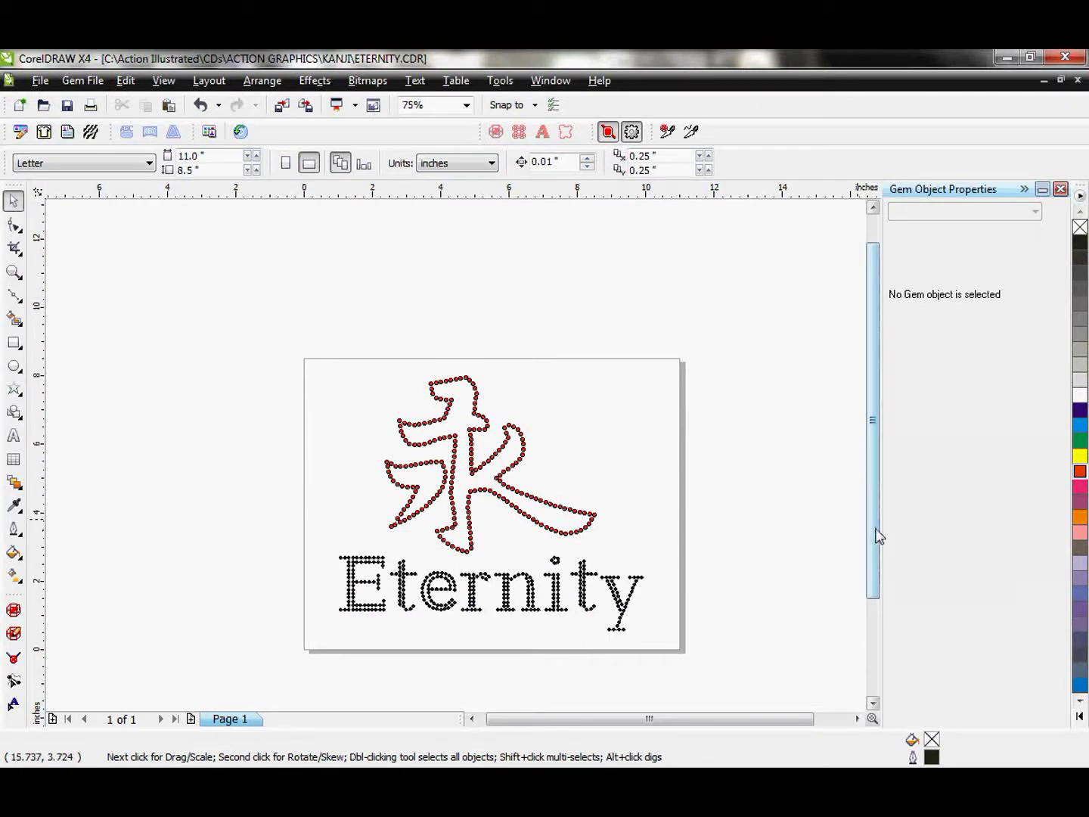
{"action": "left_click_drag", "start_coordinate": [875, 534], "coordinate": [872, 552]}
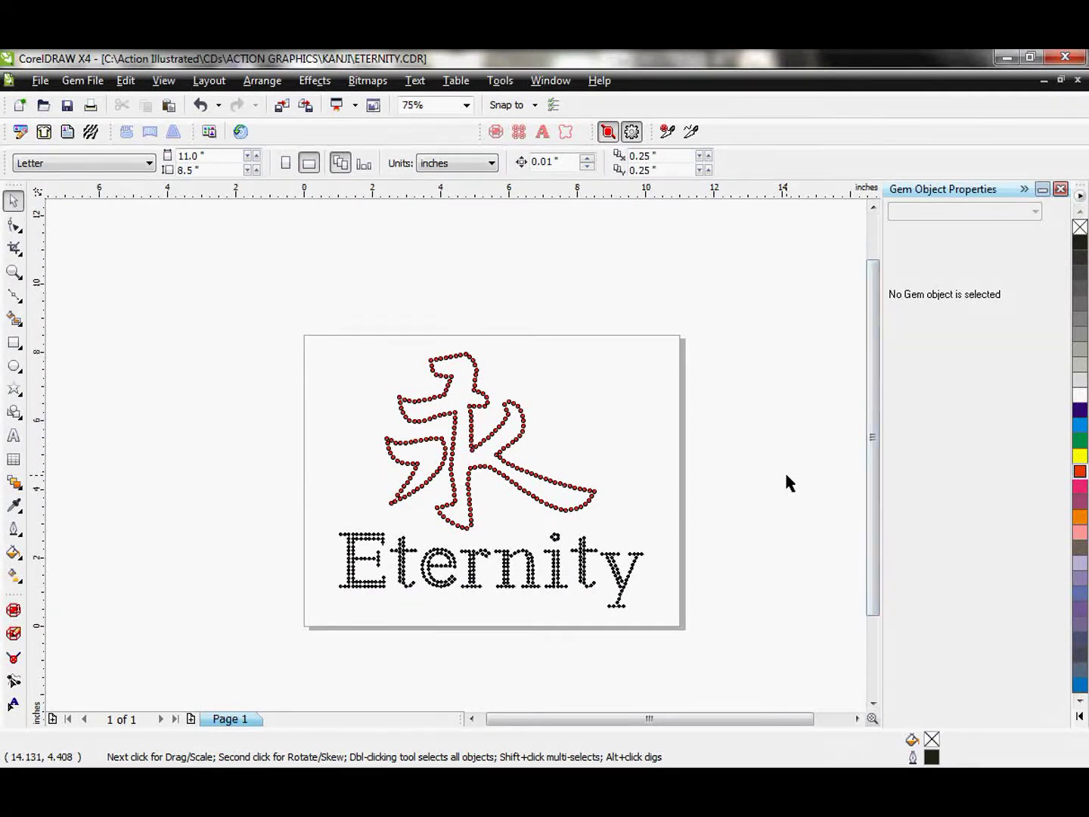